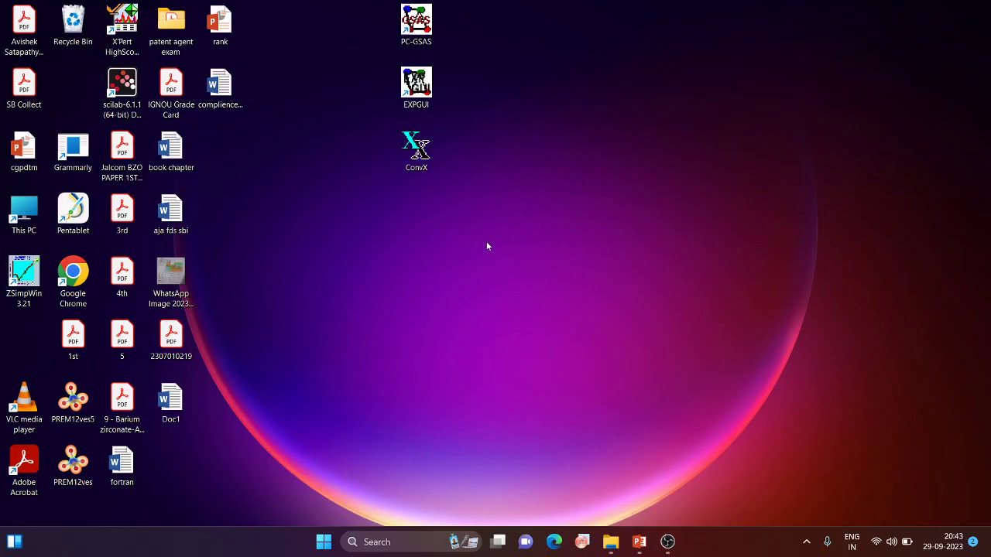
Launch ConvX, look through the input file types it can convert, and minimize it.
double_click(418, 161)
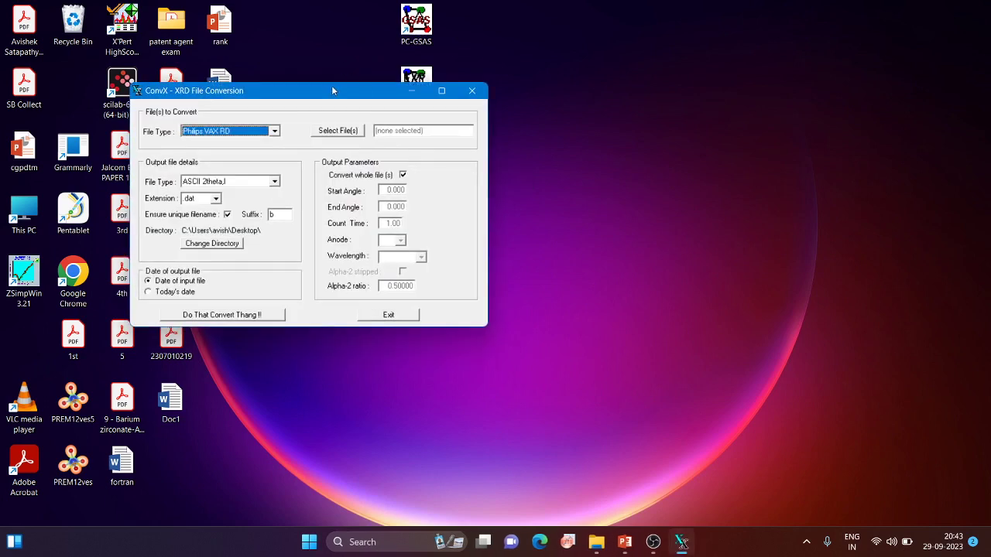
left_click_drag(333, 89, 465, 103)
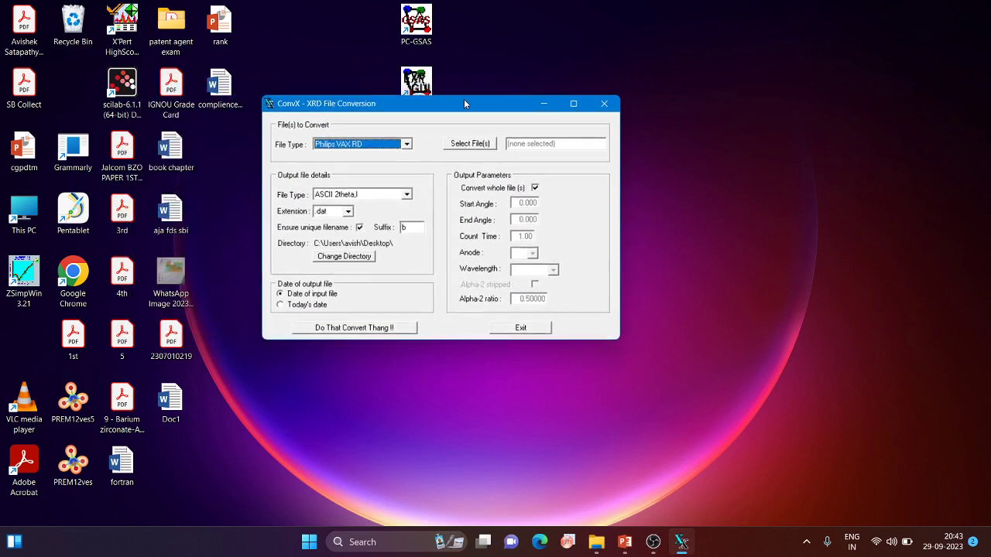
left_click(409, 150)
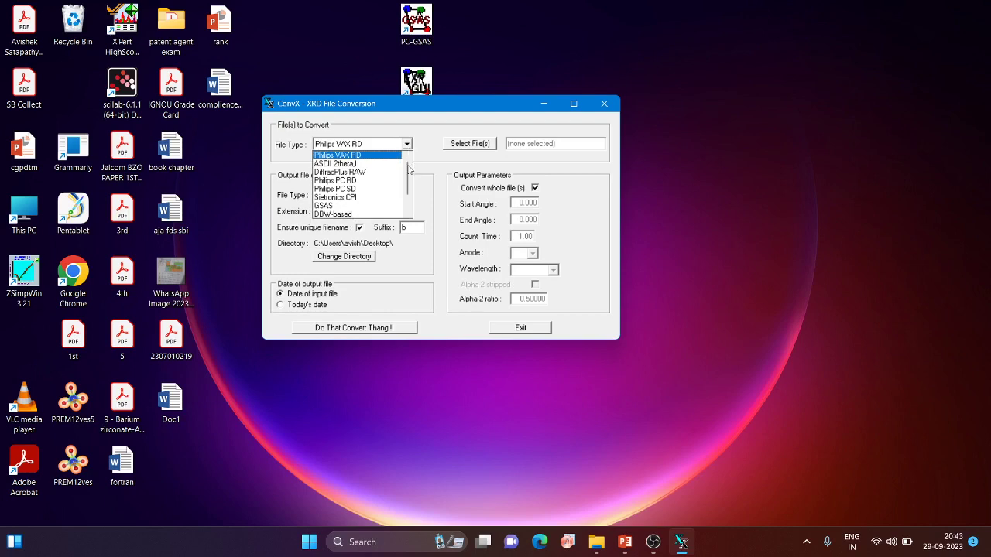
scroll(408, 171, "down", 1)
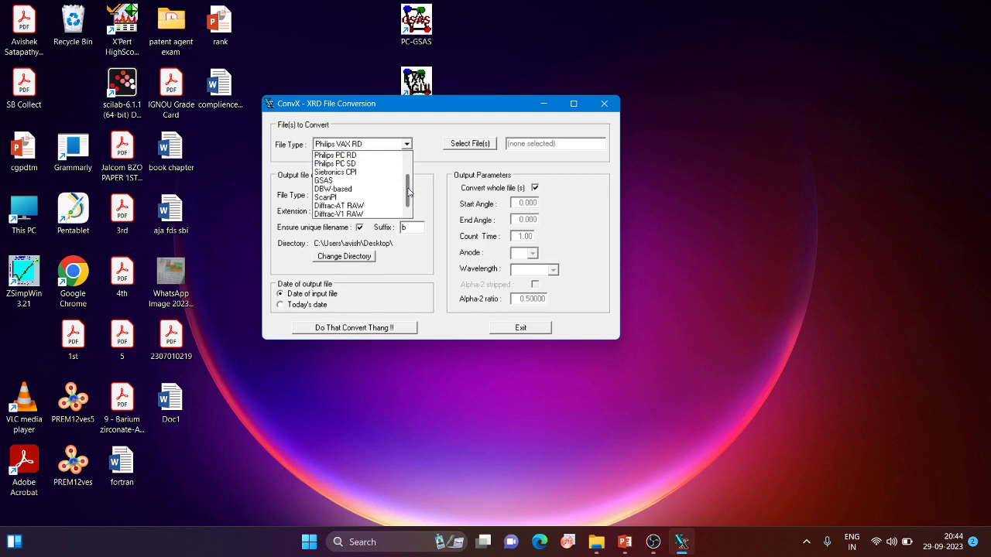
scroll(408, 176, "up", 1)
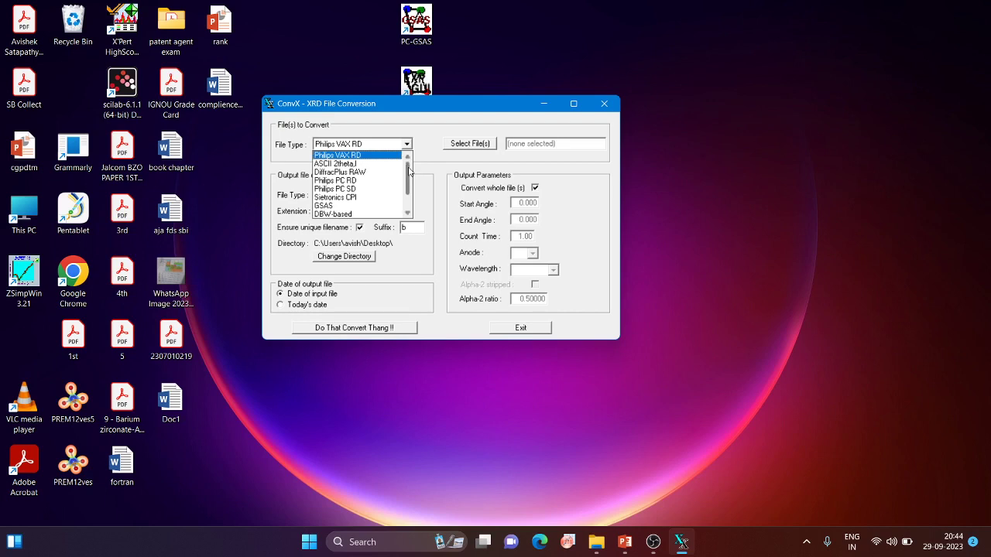
left_click(545, 105)
left_click(545, 105)
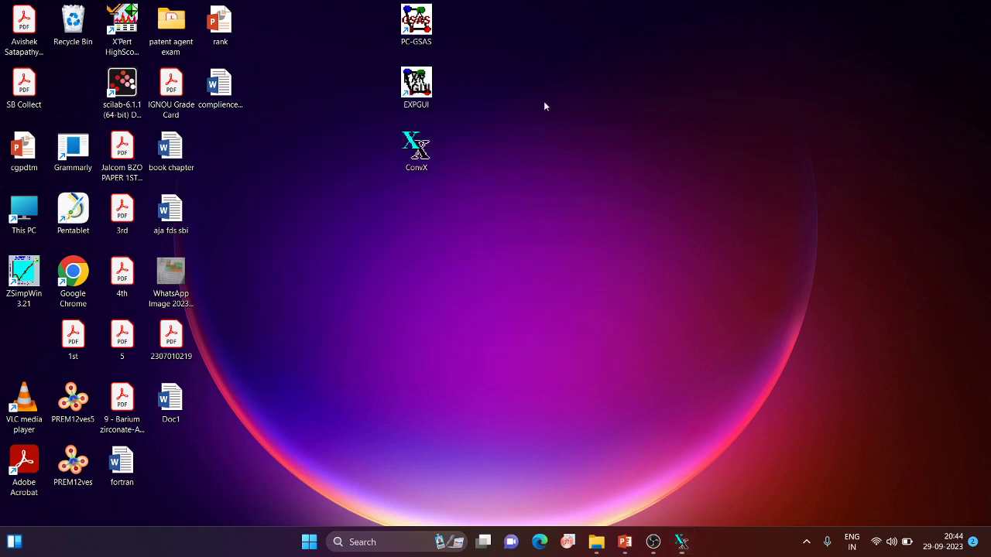
Open the BT_1 file from the gsas folder in Excel and copy all data in columns A and B.
mouse_move(596, 542)
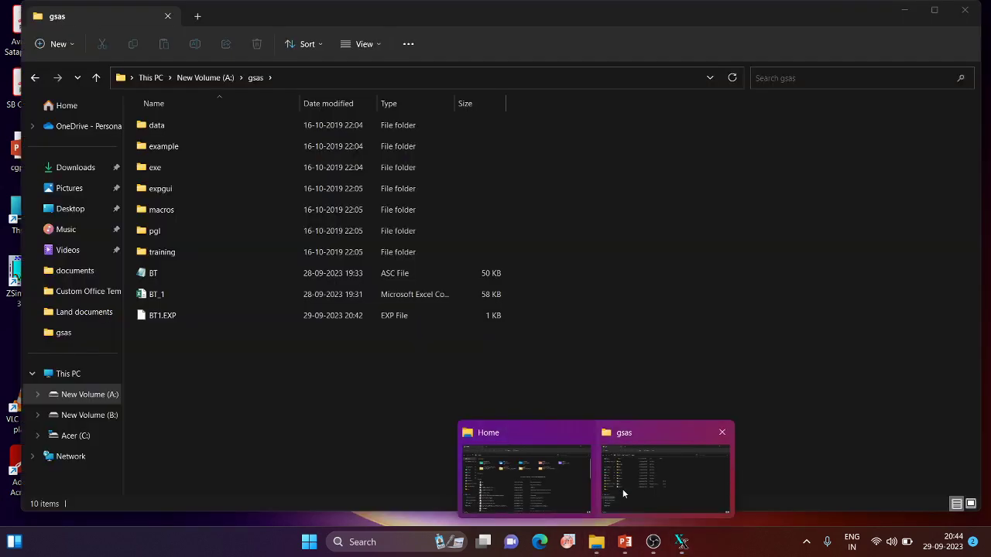
left_click(623, 489)
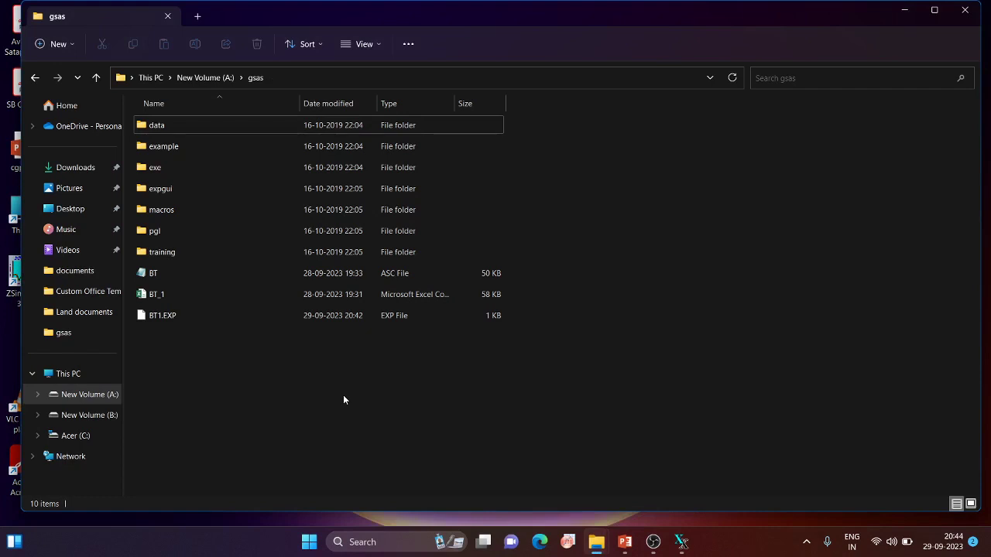
double_click(315, 302)
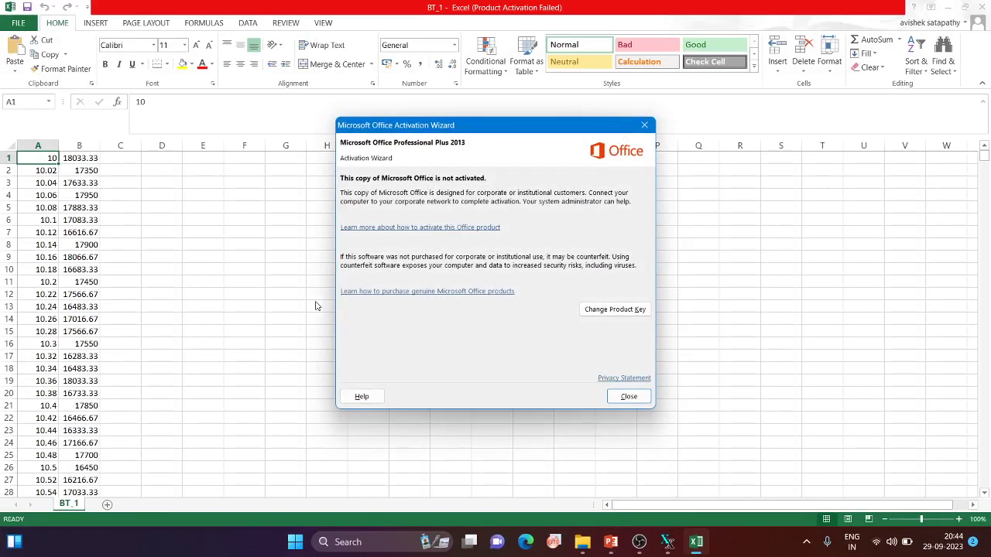
left_click(630, 398)
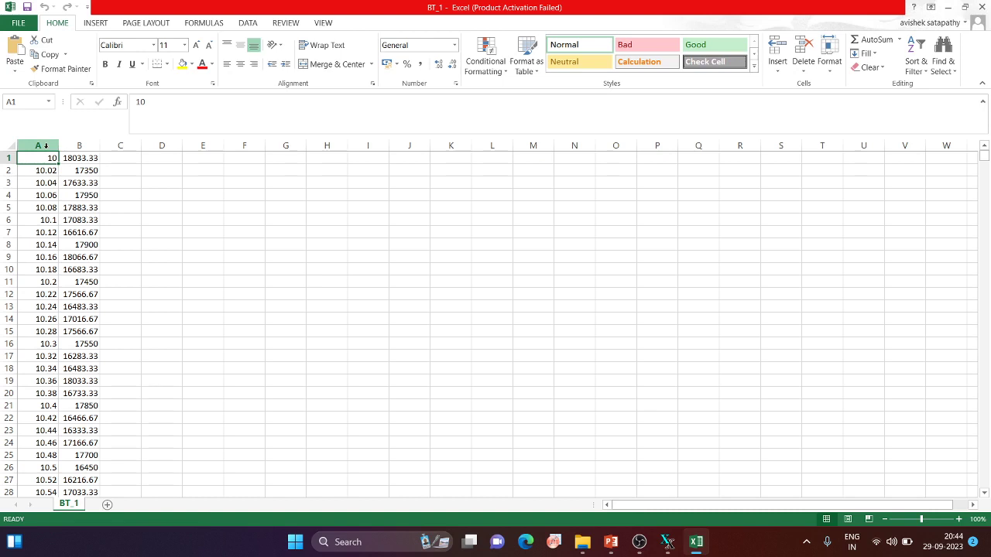
left_click_drag(46, 145, 68, 146)
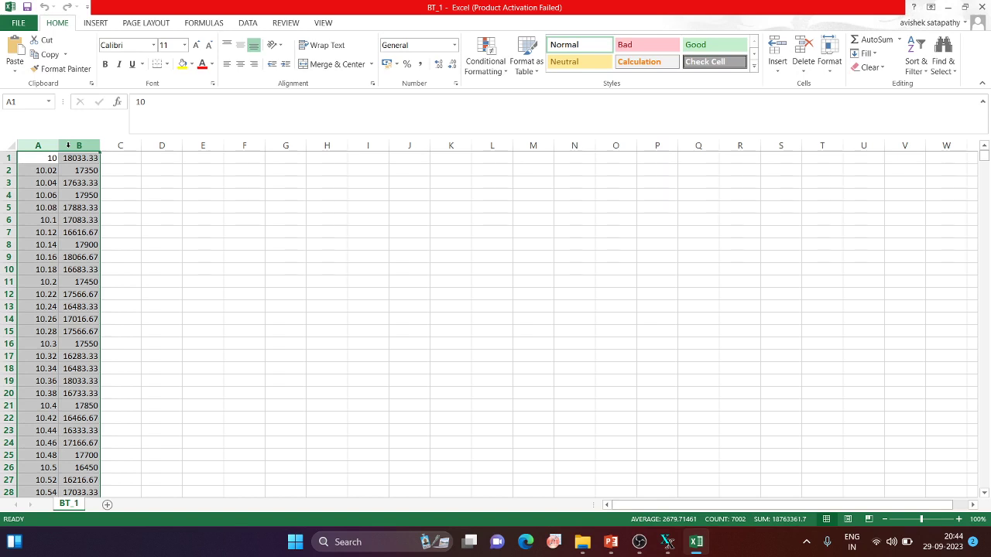
key("ctrl+c")
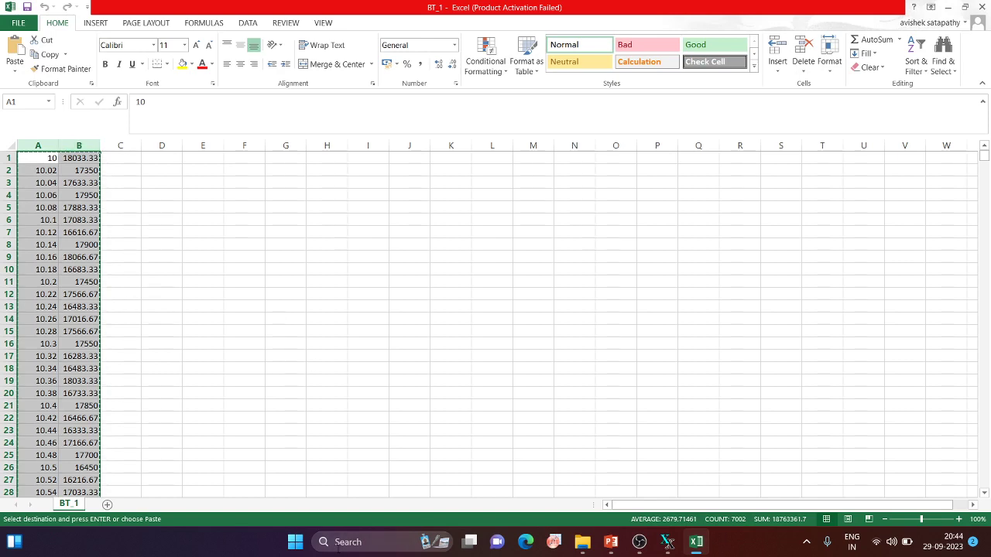
Open Notepad and paste the copied two-column XRD data into the empty document.
left_click(338, 541)
type("N")
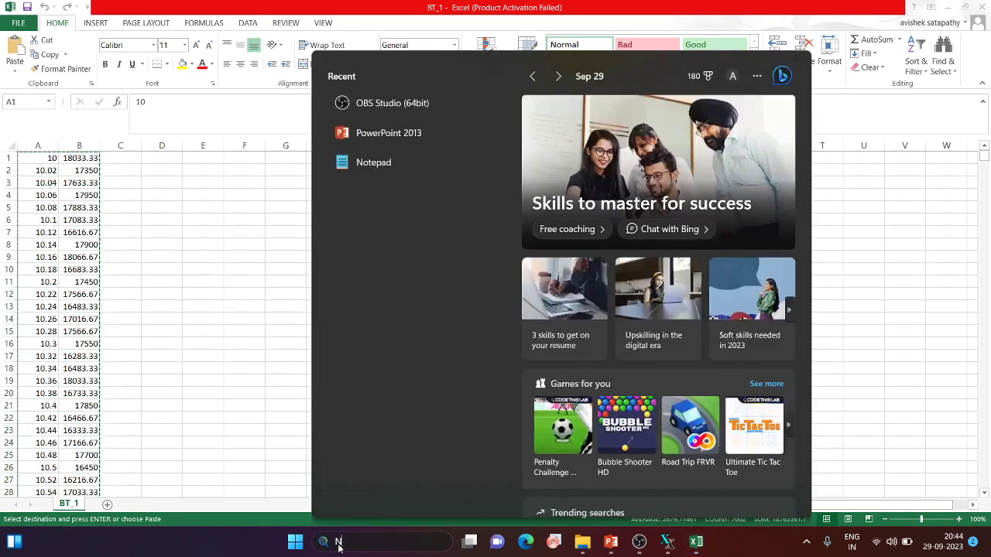
type("OTE")
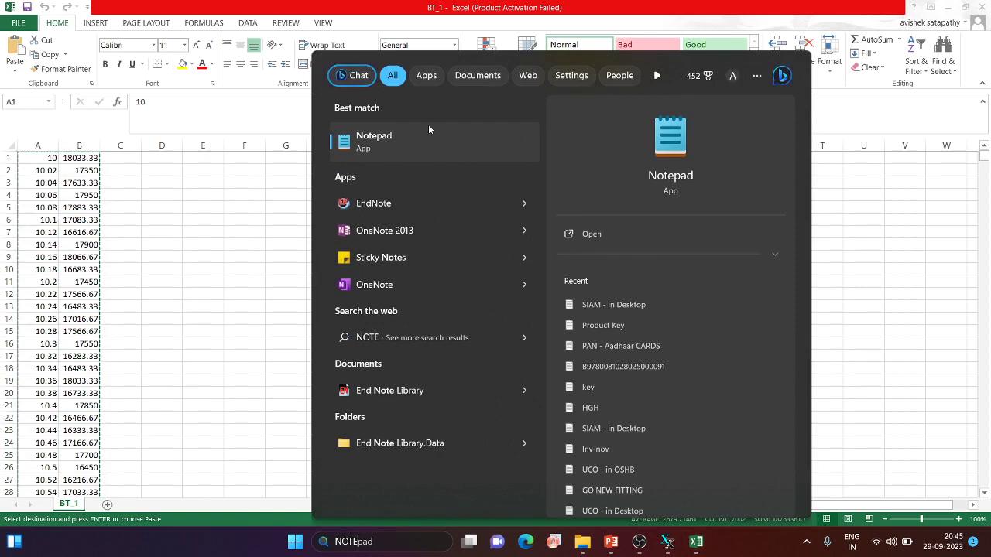
left_click(405, 143)
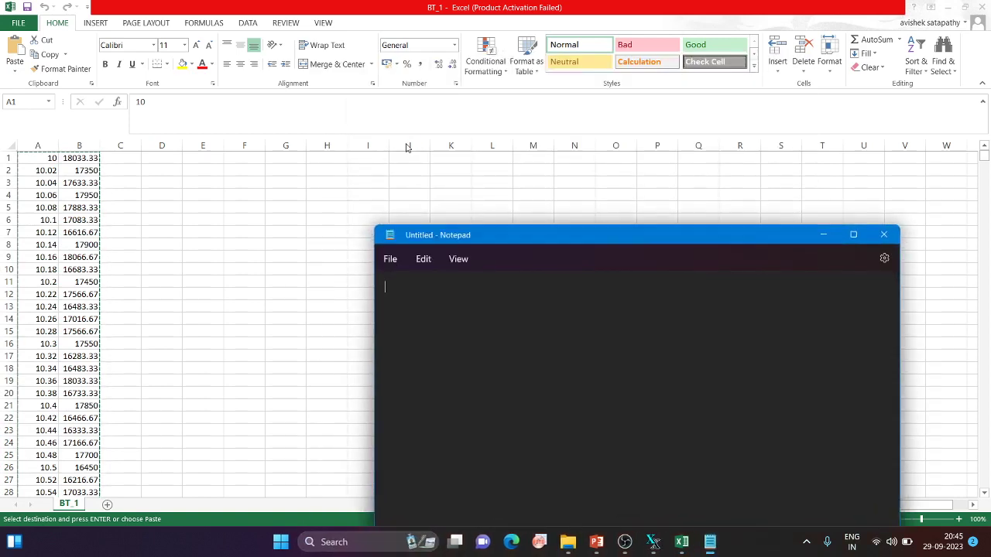
left_click(852, 237)
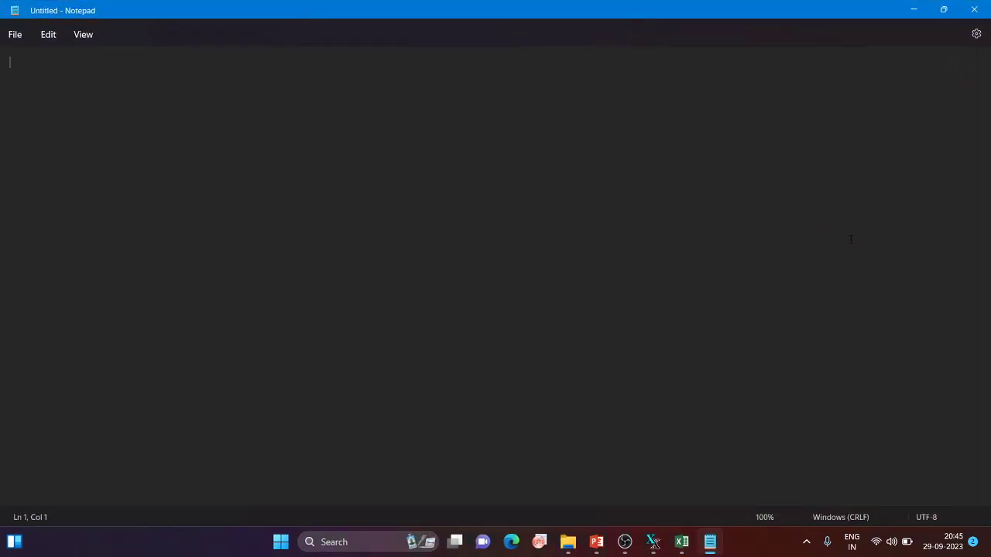
key("ctrl+v")
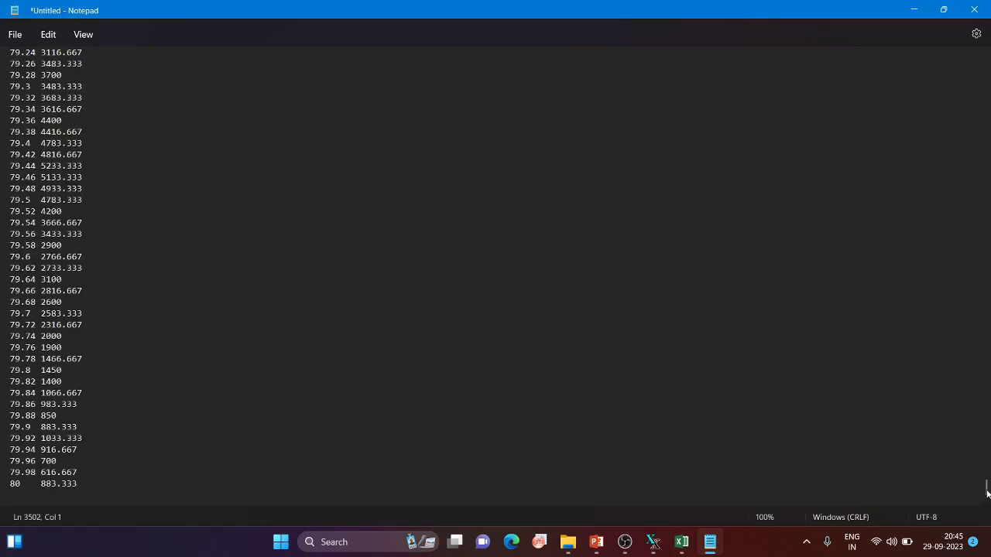
left_click_drag(986, 488, 987, 51)
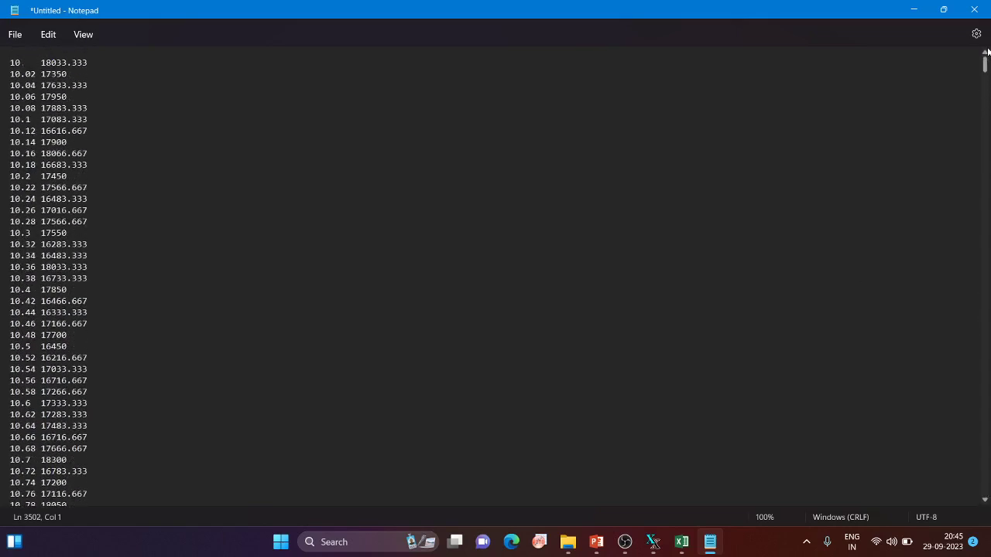
Save the pasted data in the gsas folder under the file name BT1.asc.
left_click(14, 35)
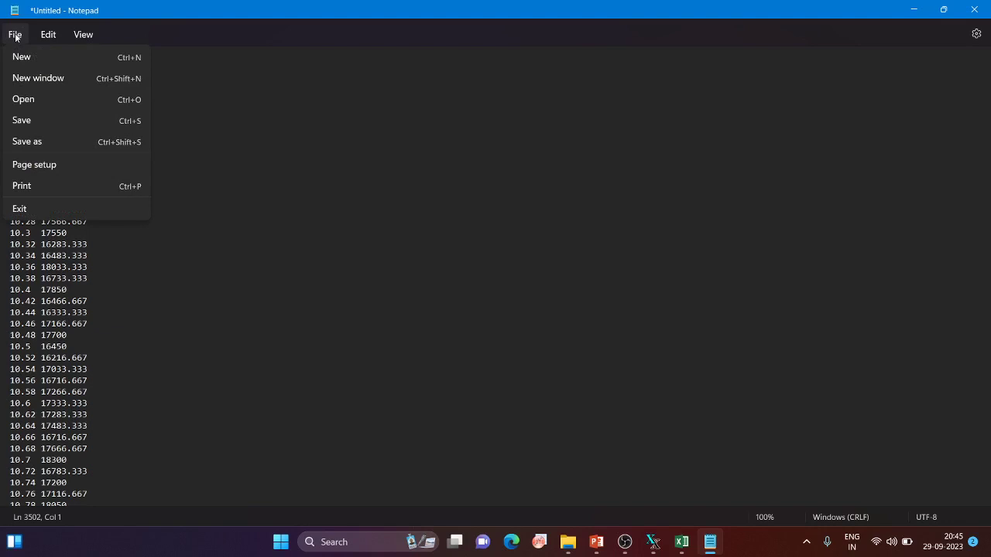
left_click(21, 143)
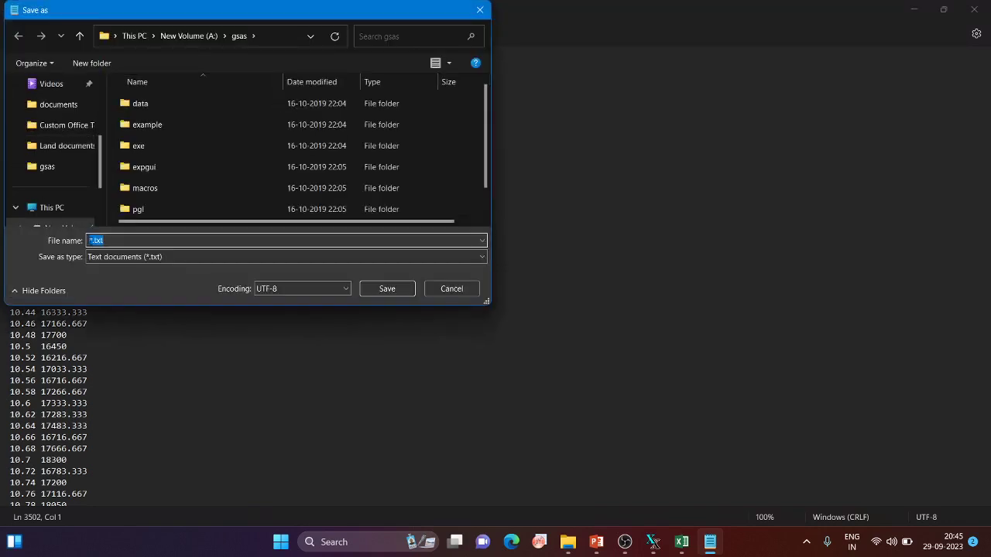
key("Home")
key("Delete")
key("Caps_Lock")
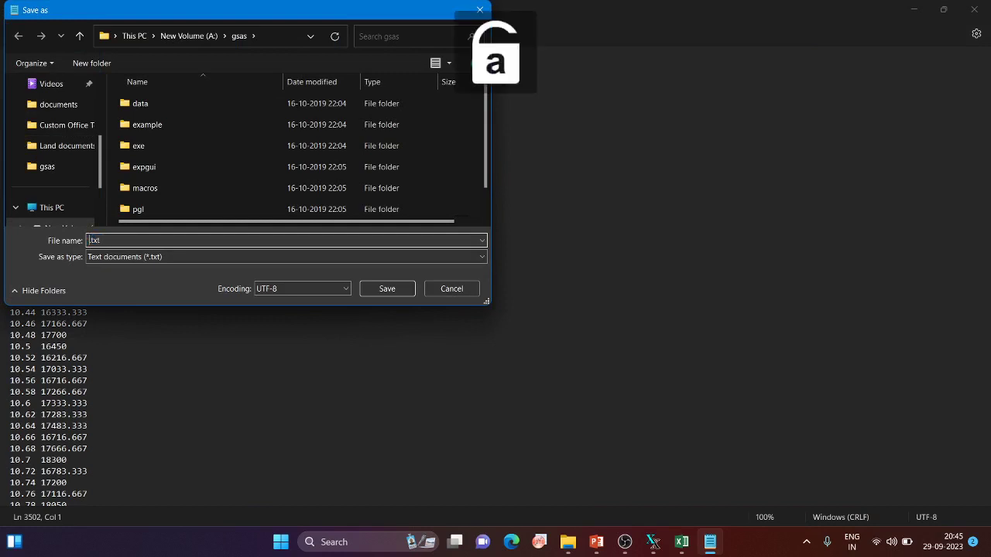
type("b")
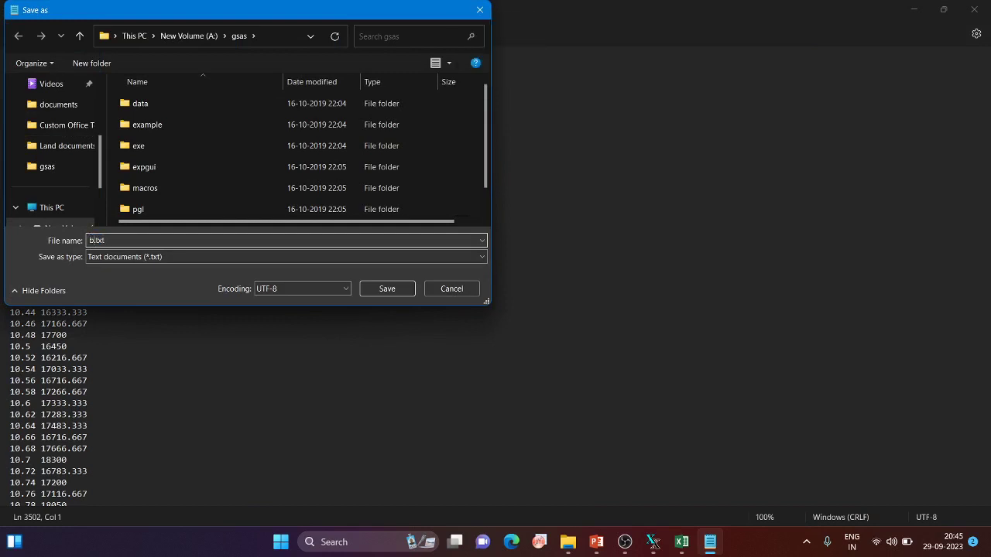
key("BackSpace")
key("Caps_Lock")
type("BT1")
key("BackSpace")
key("BackSpace")
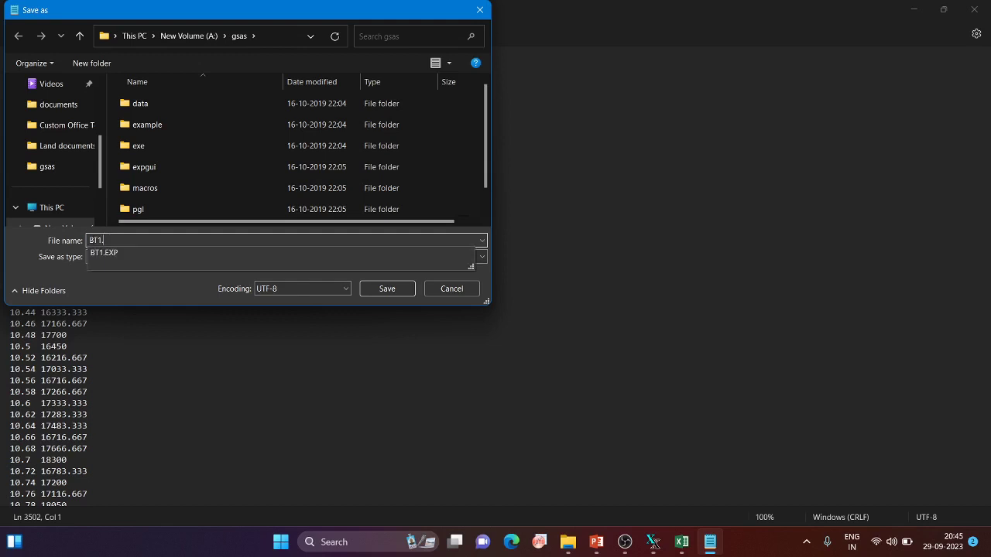
type("AS")
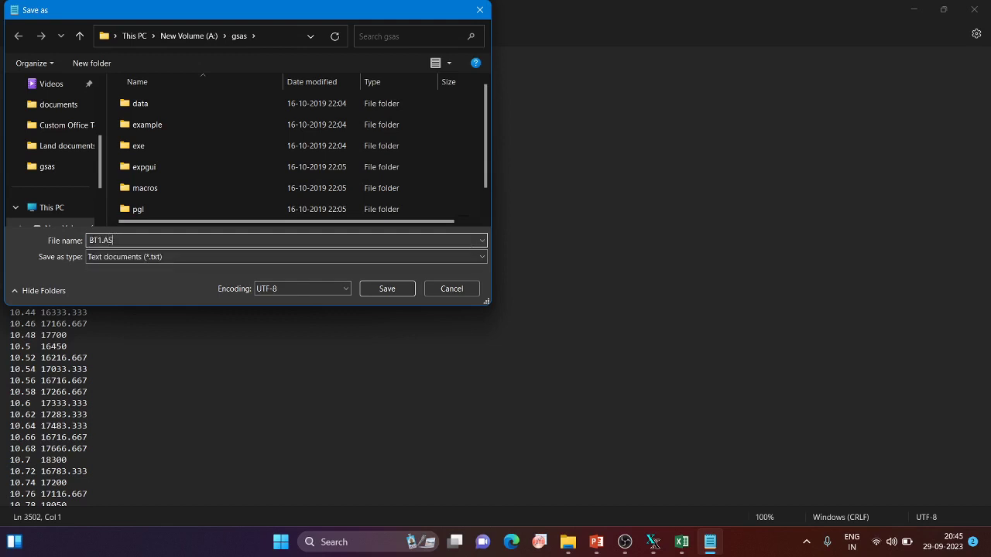
key("BackSpace")
key("BackSpace")
key("Caps_Lock")
type("asc")
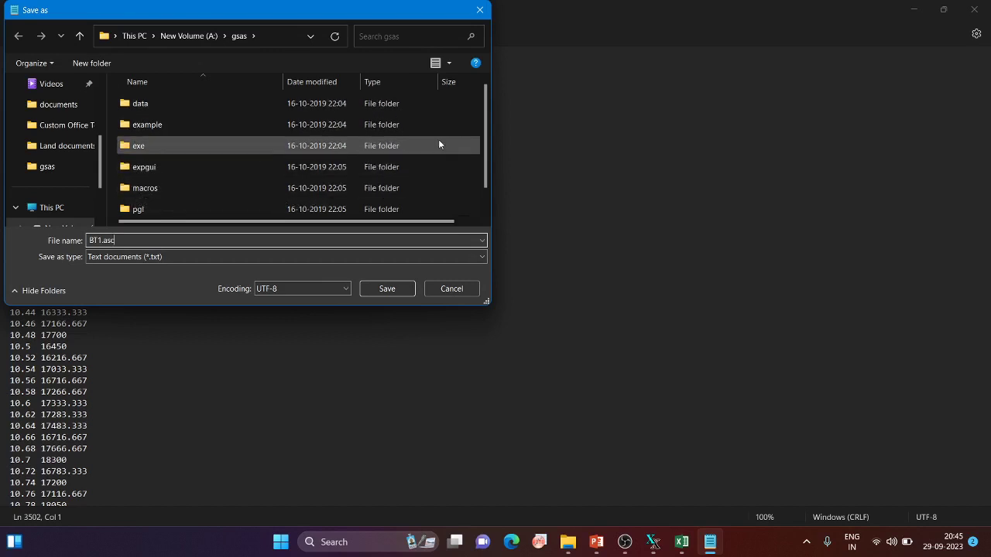
left_click(423, 239)
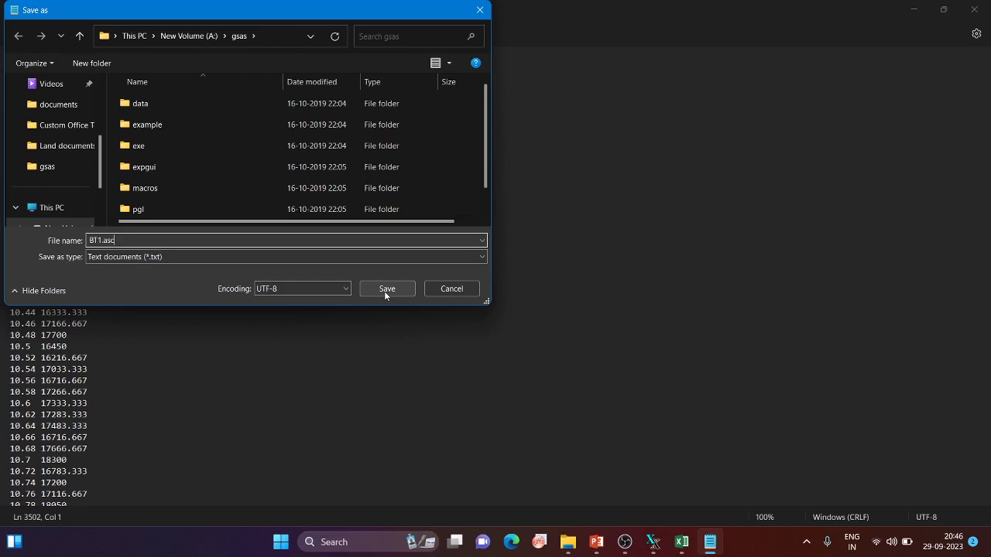
left_click(384, 291)
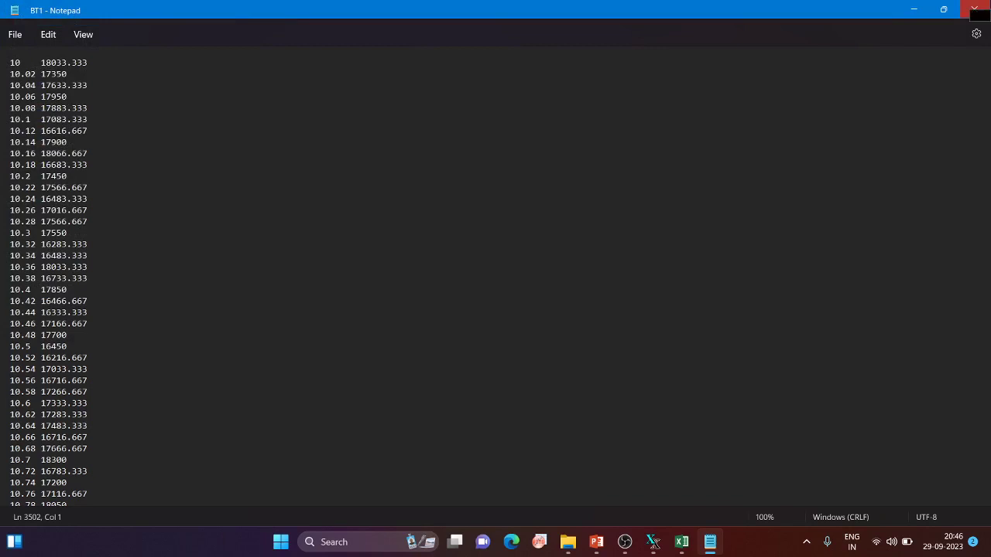
Close Notepad and the BT_1 workbook without keeping the clipboard data, and minimize the gsas folder window.
left_click(974, 9)
left_click(981, 6)
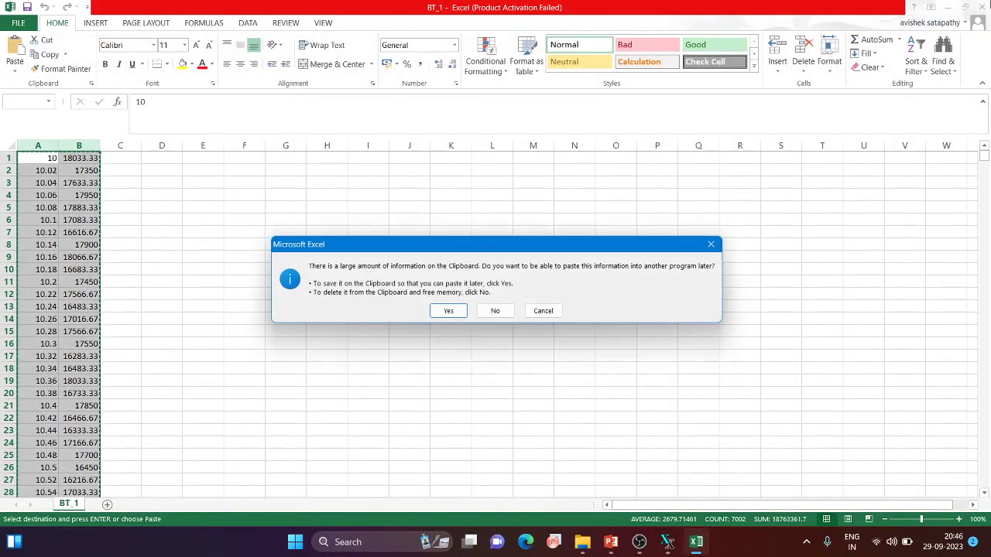
left_click(494, 311)
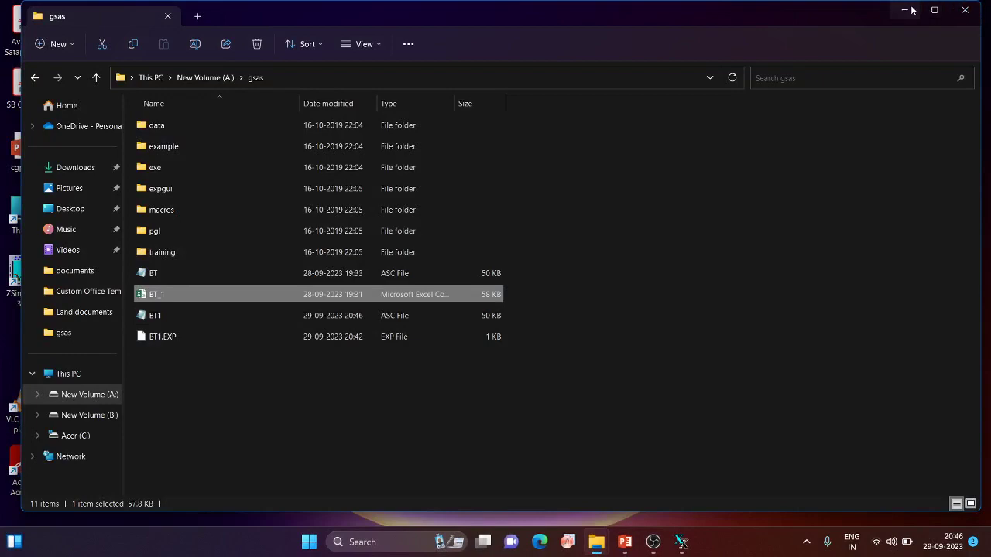
left_click(912, 10)
Open ConvX and set the type of the files to convert to ASCII 2theta,I.
double_click(418, 148)
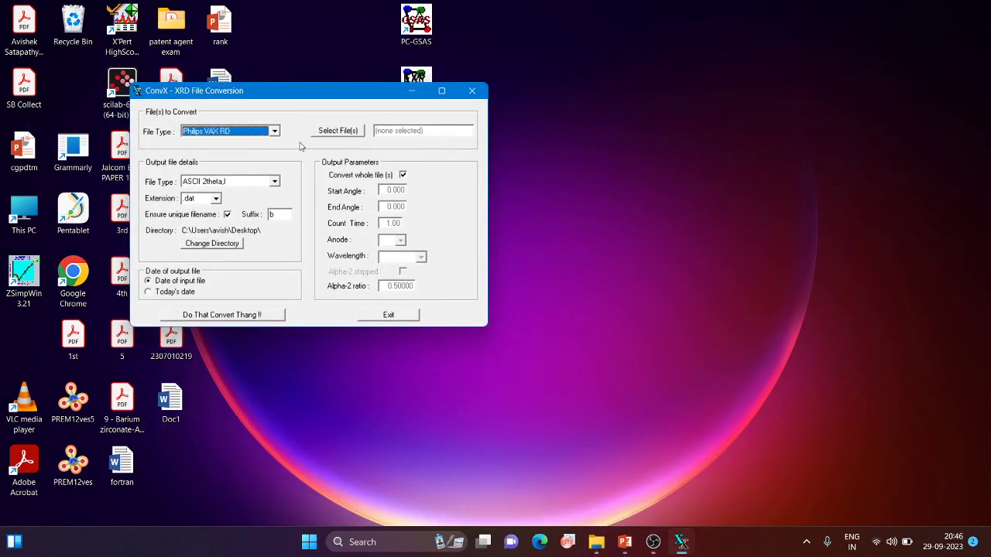
left_click(274, 131)
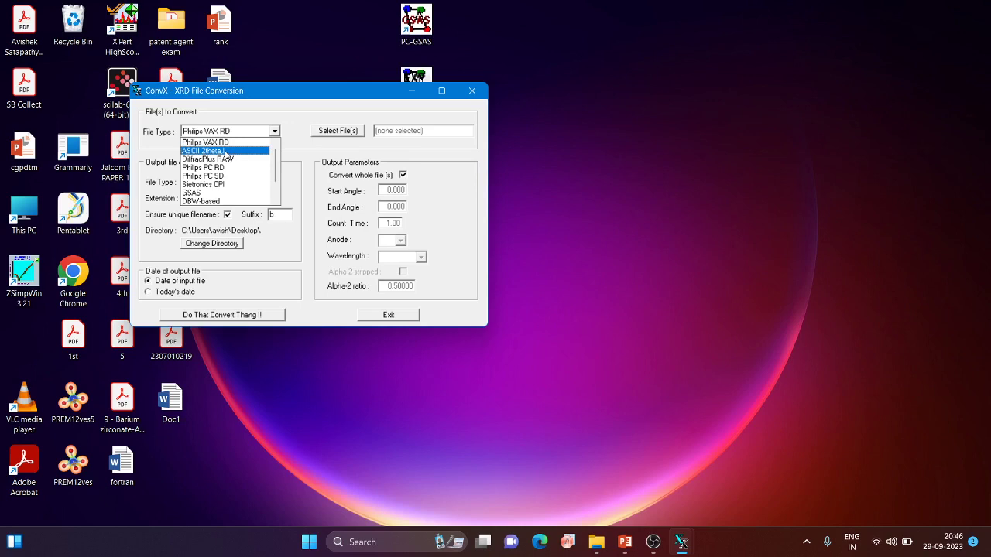
left_click(224, 151)
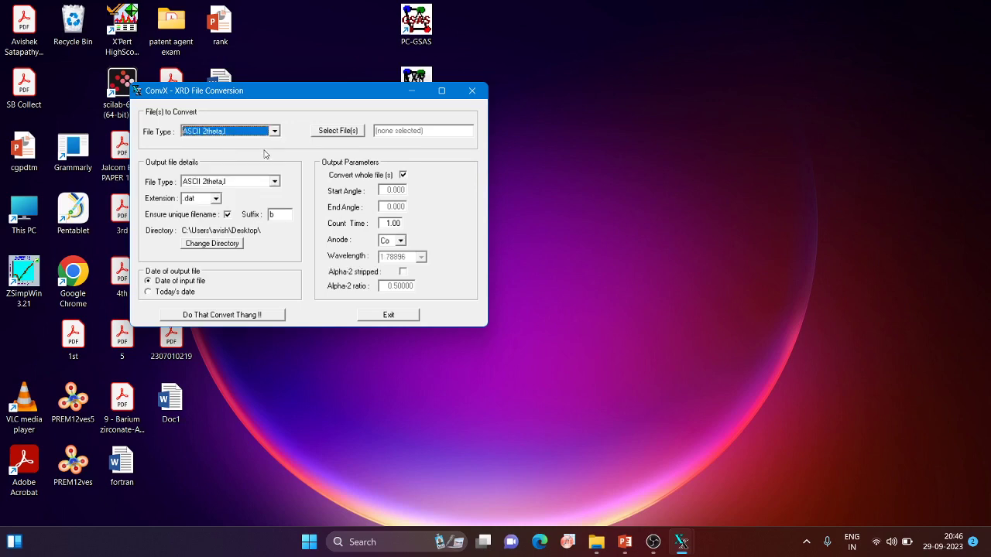
Select BT1.asc in the gsas folder as the file to convert, showing files of all types.
left_click(328, 136)
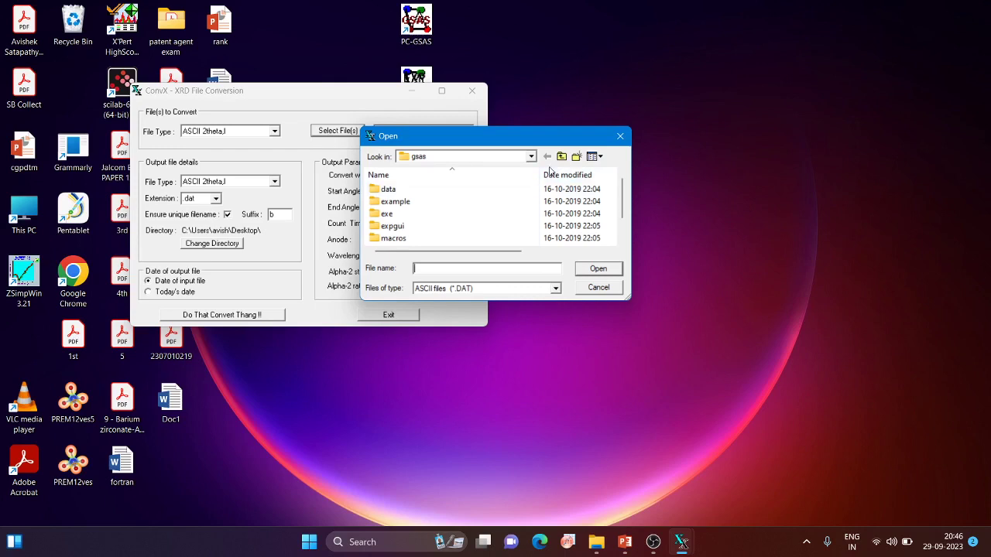
left_click_drag(621, 203, 611, 247)
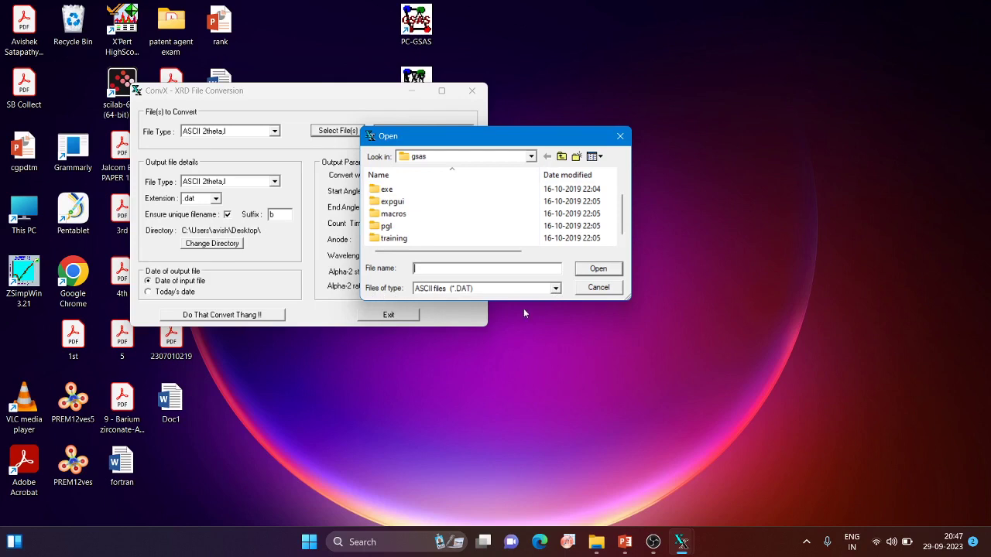
left_click(556, 288)
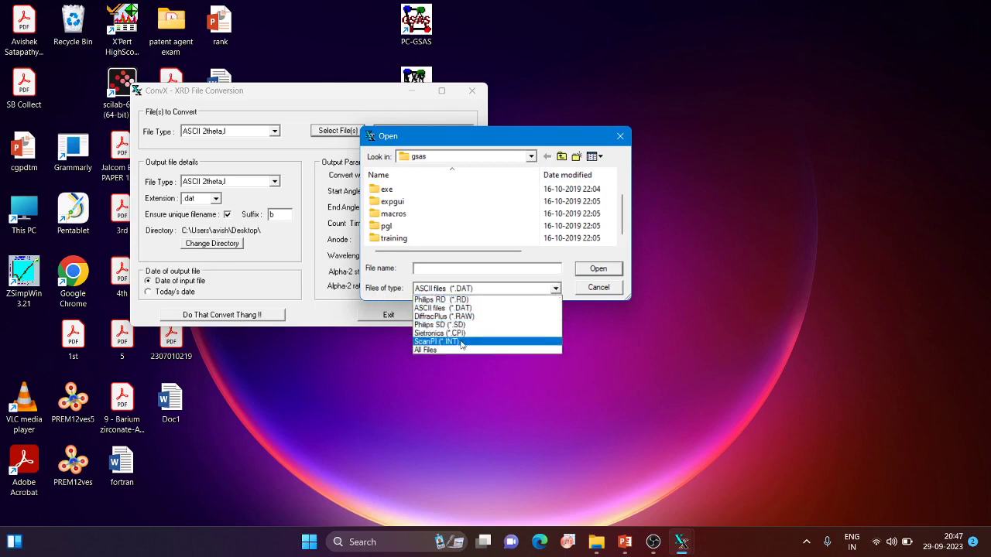
left_click(449, 349)
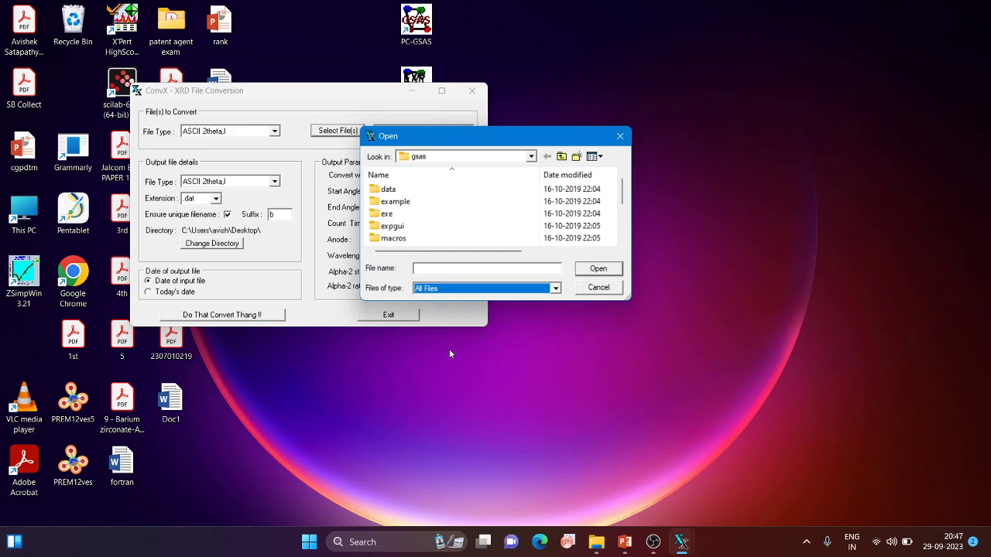
left_click(556, 289)
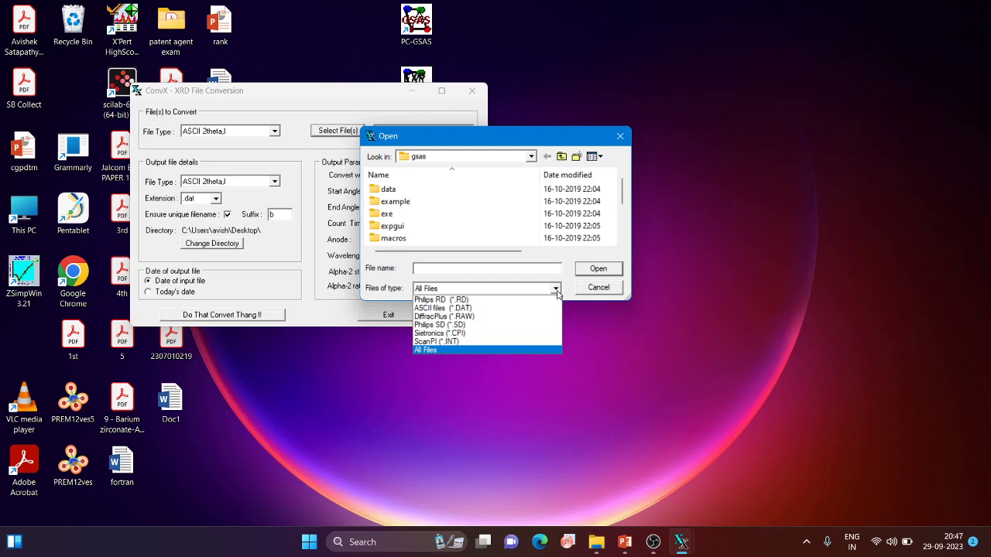
left_click(557, 292)
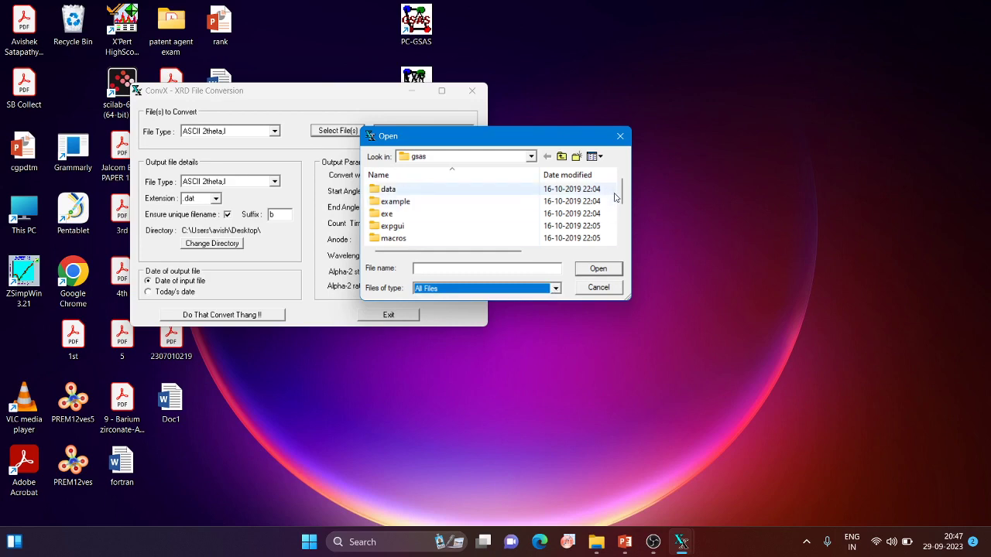
left_click_drag(624, 190, 624, 215)
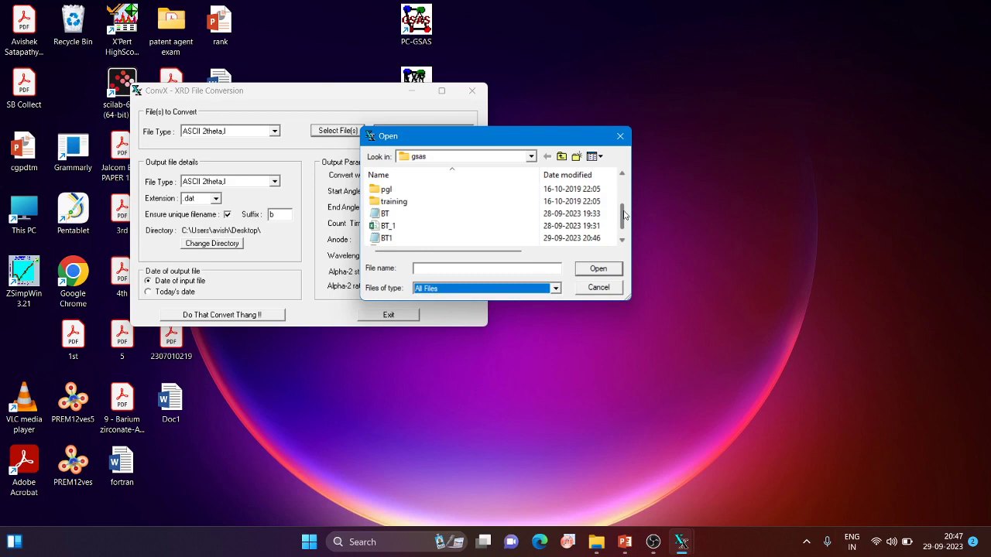
left_click(501, 240)
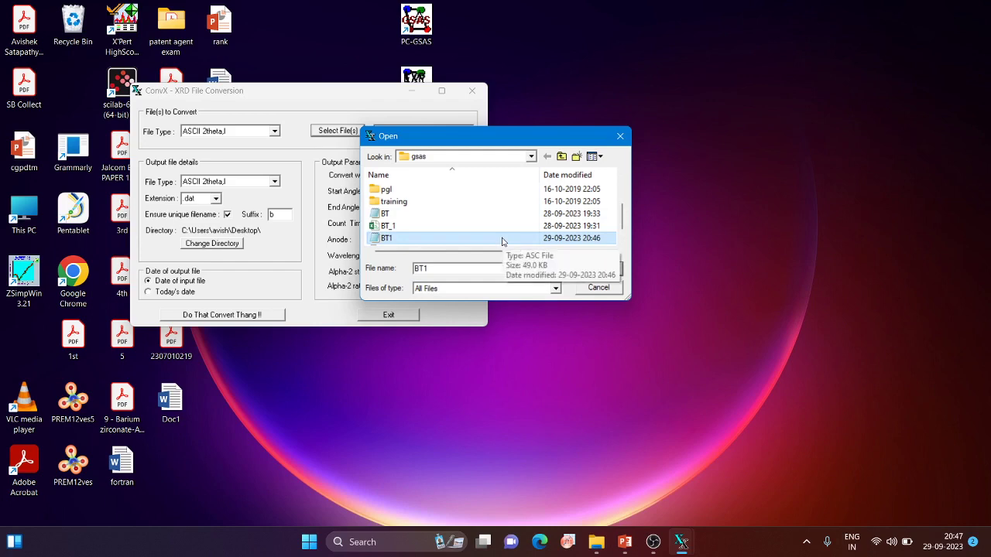
left_click(598, 269)
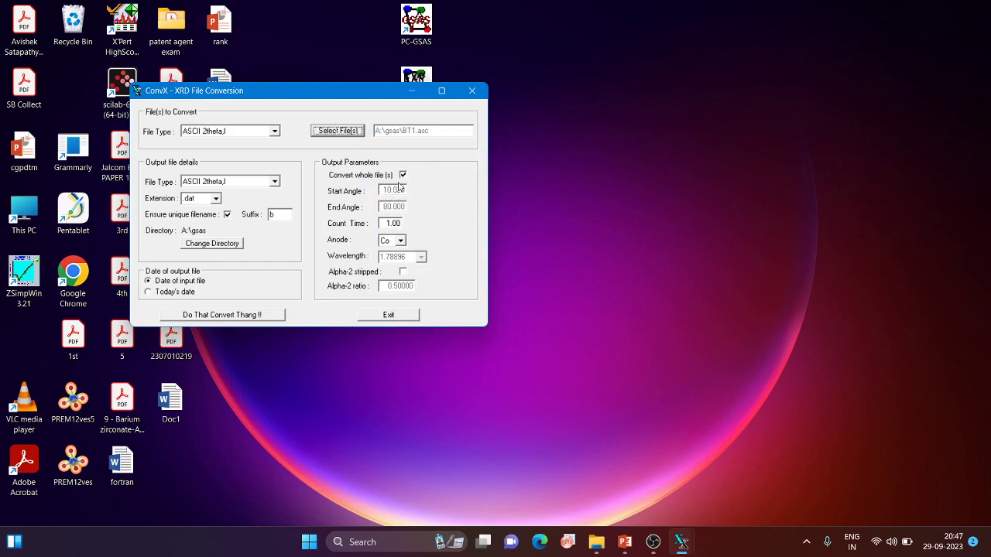
Set the output anode to Cu and mark the input data as alpha-2 stripped.
left_click(401, 240)
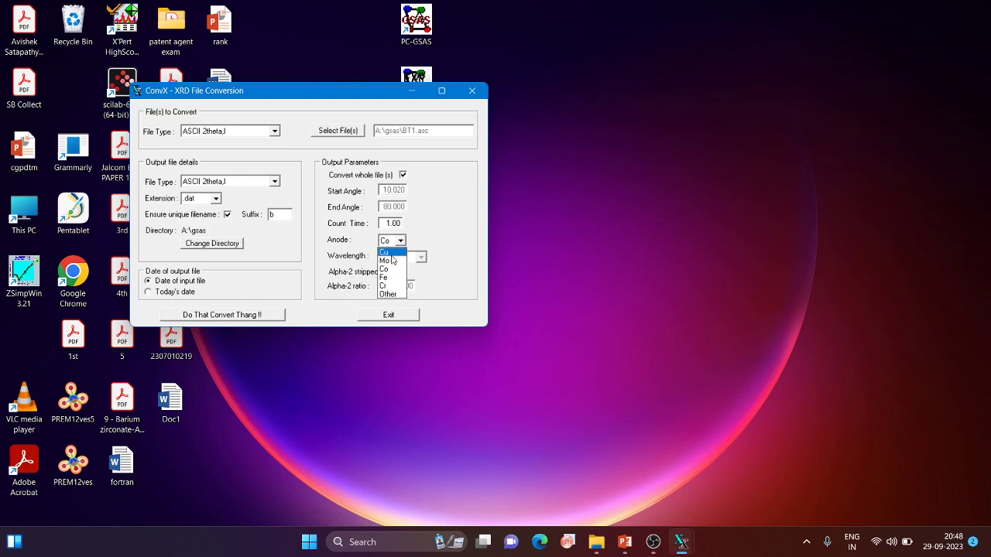
left_click(392, 255)
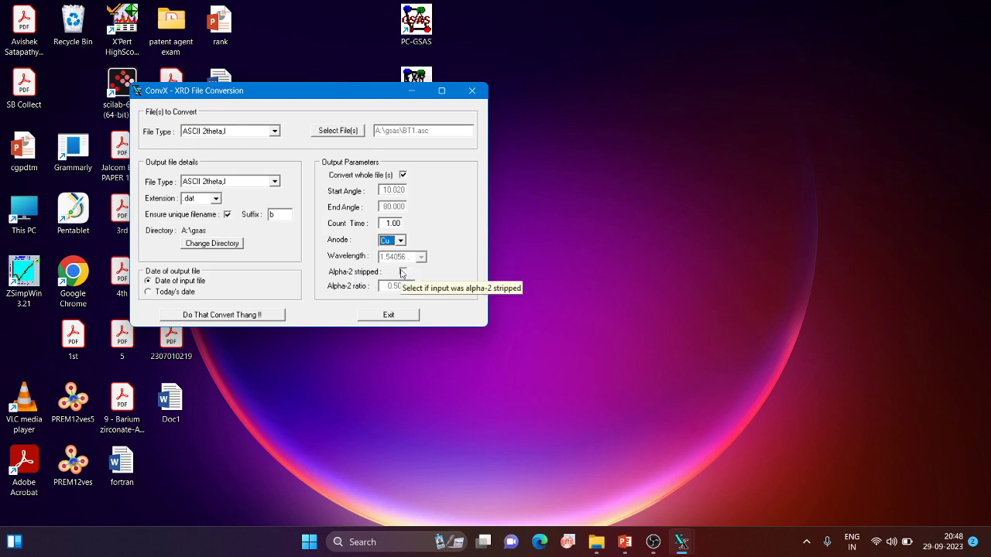
left_click(402, 272)
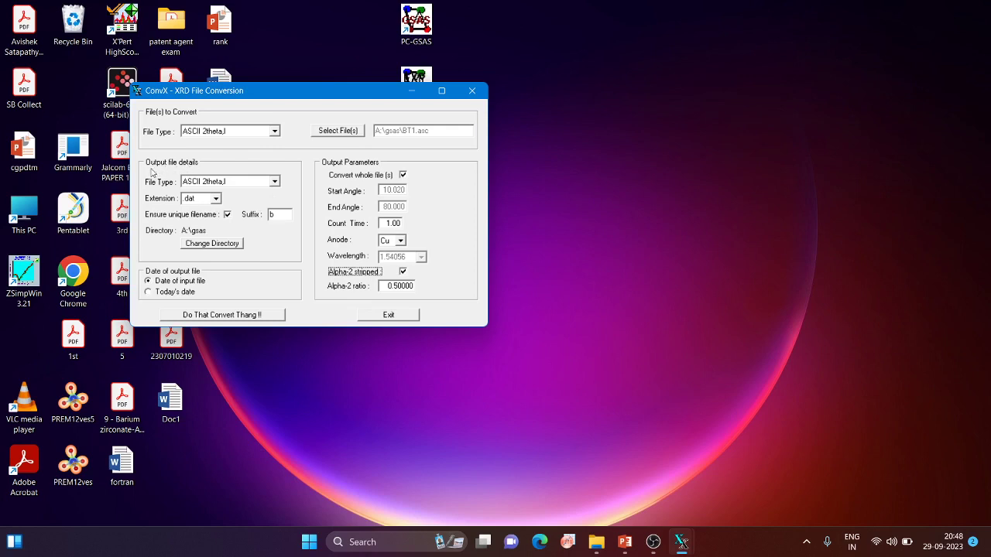
Set the output file type to GSAS and its extension to .gsa.
left_click(275, 182)
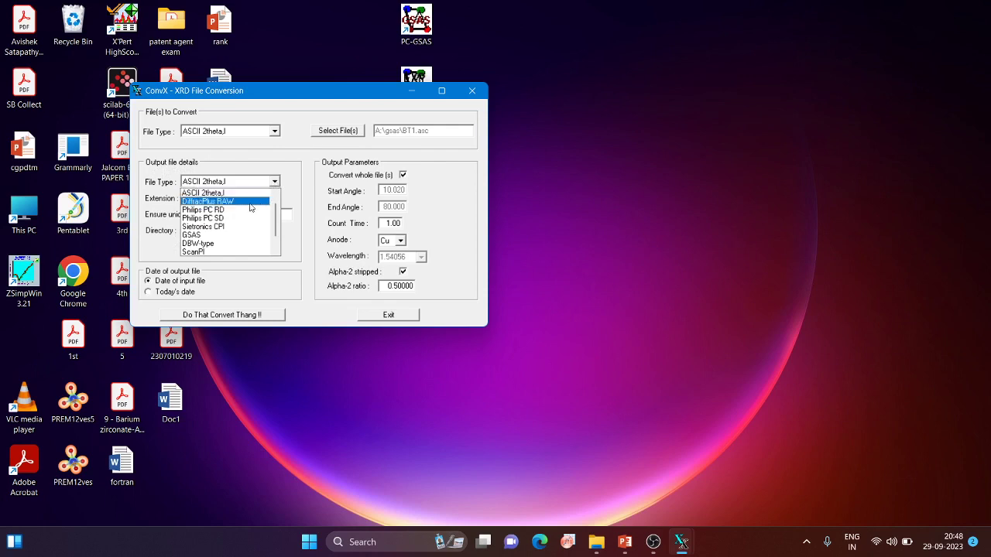
left_click(214, 235)
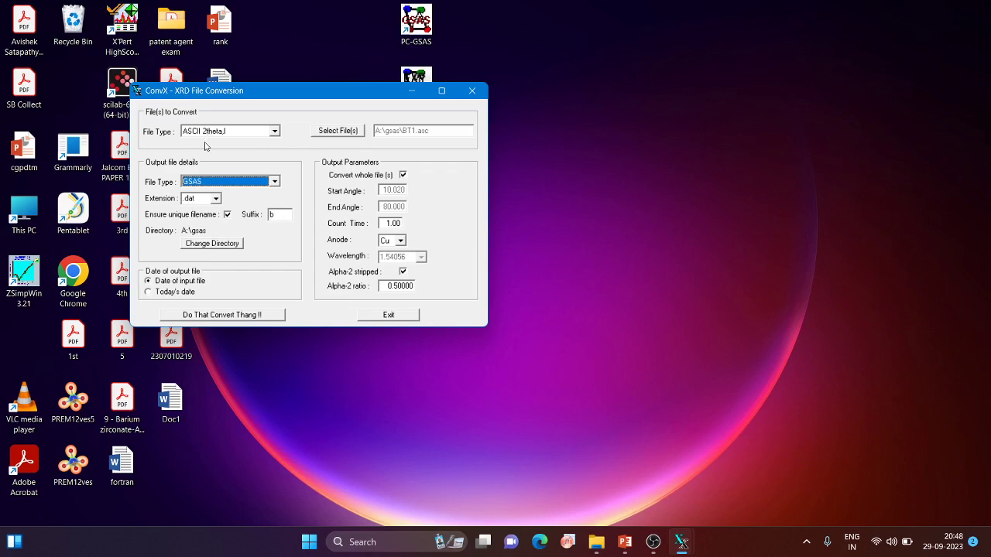
left_click(195, 198)
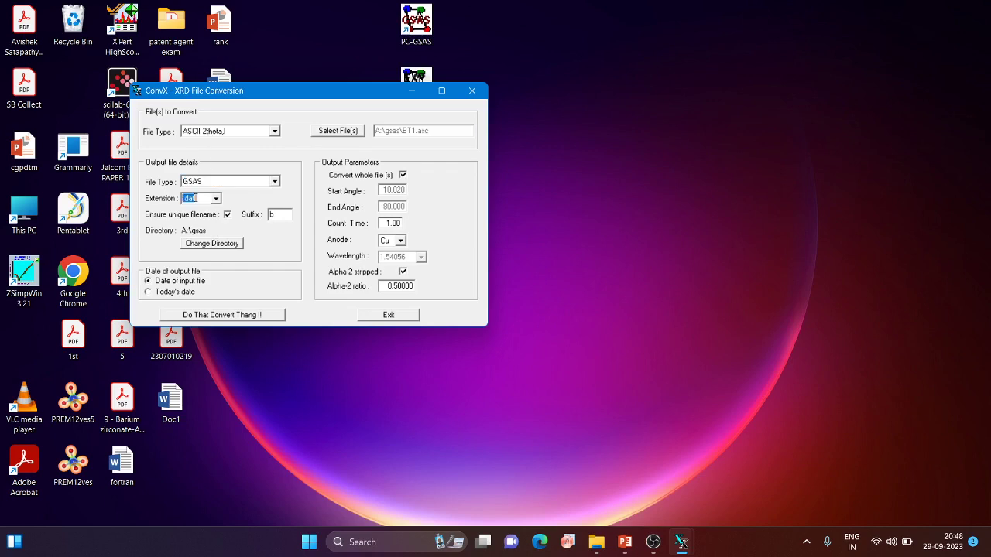
left_click(203, 199)
key("BackSpace")
key("BackSpace")
type("d")
type("sa")
Confirm A:\gsas as the output directory, convert BT1.asc, and exit the converter.
left_click(203, 245)
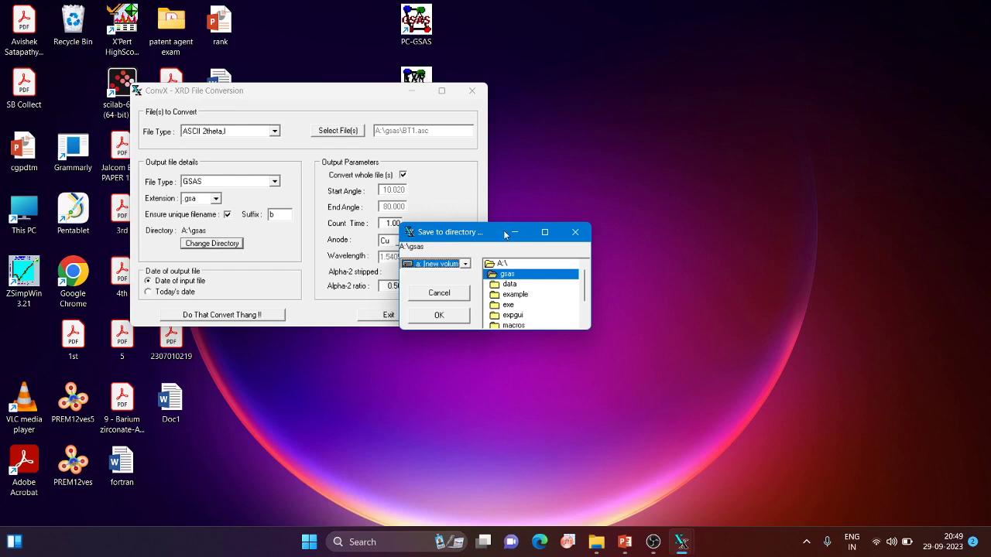
left_click(438, 316)
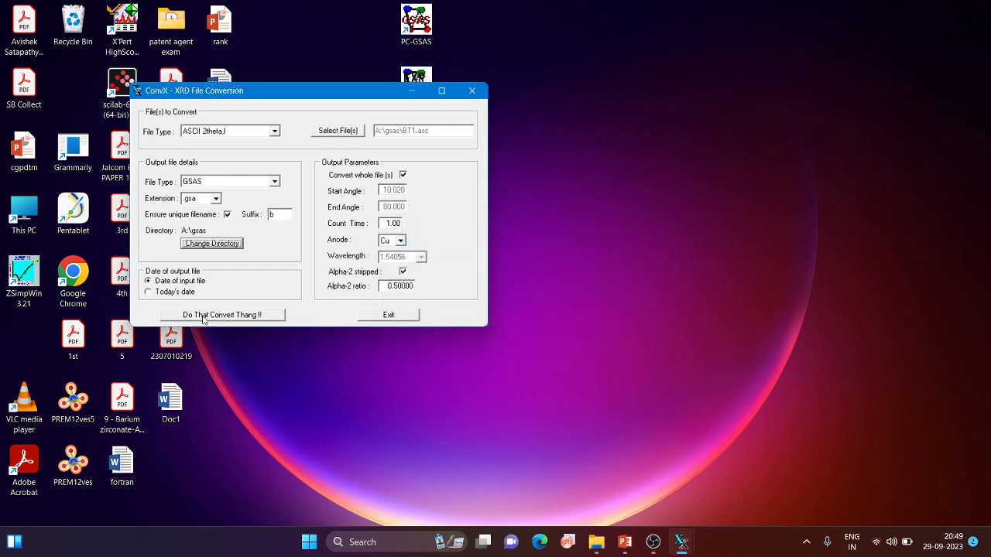
left_click(242, 317)
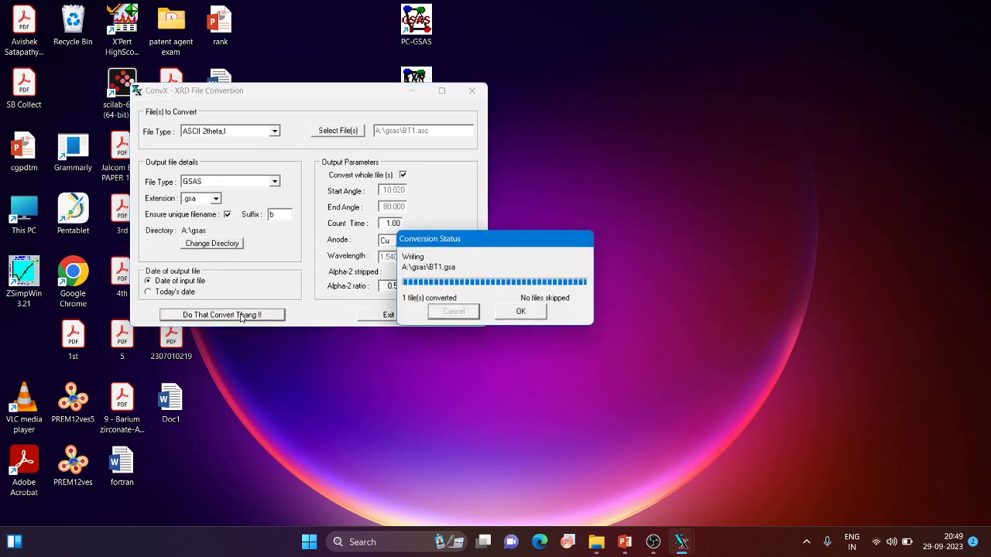
left_click(518, 312)
left_click(410, 317)
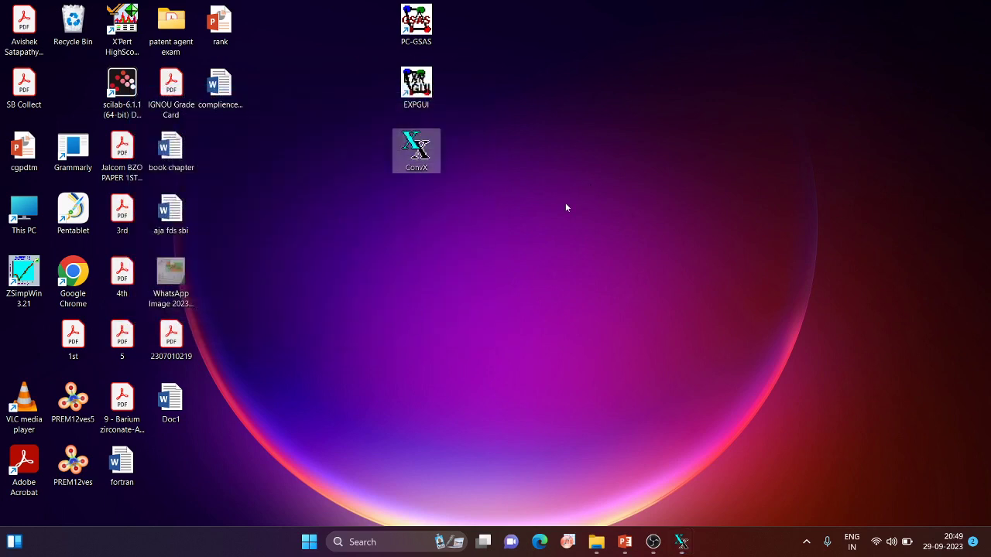
Open EXPGUI and browse to the a:/gsas directory for the experiment file.
double_click(416, 85)
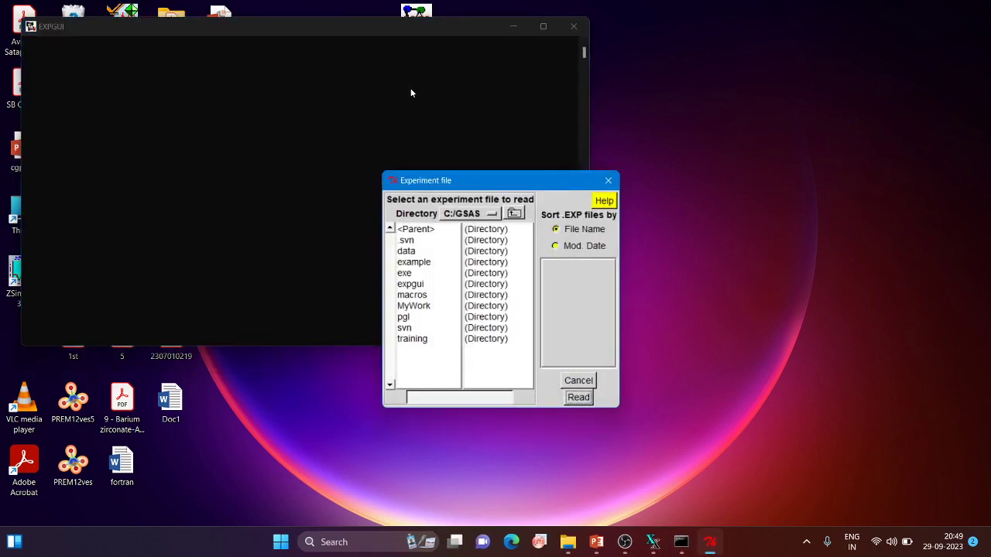
left_click(478, 217)
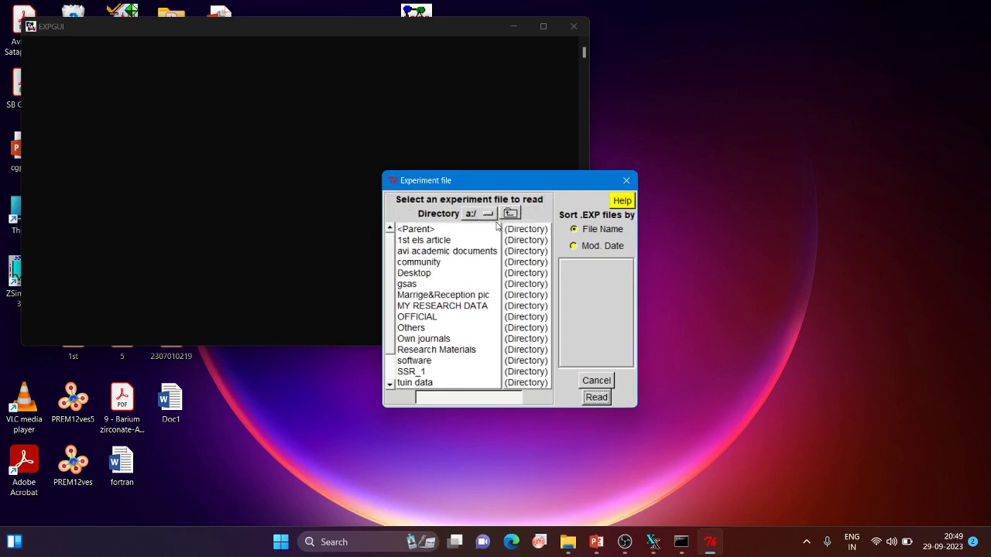
double_click(408, 285)
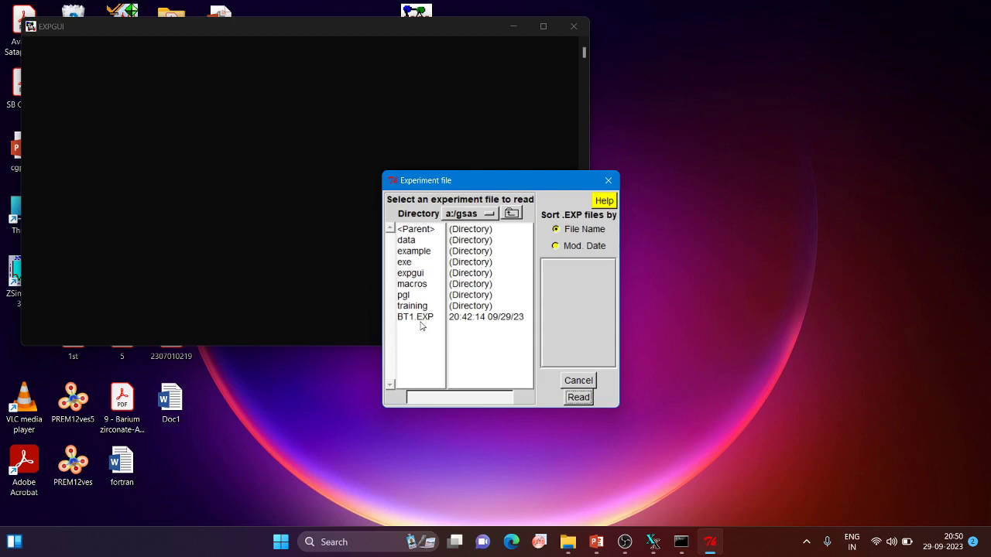
Create a new experiment file named BT2 in the gsas directory.
left_click(435, 396)
key("Caps_Lock")
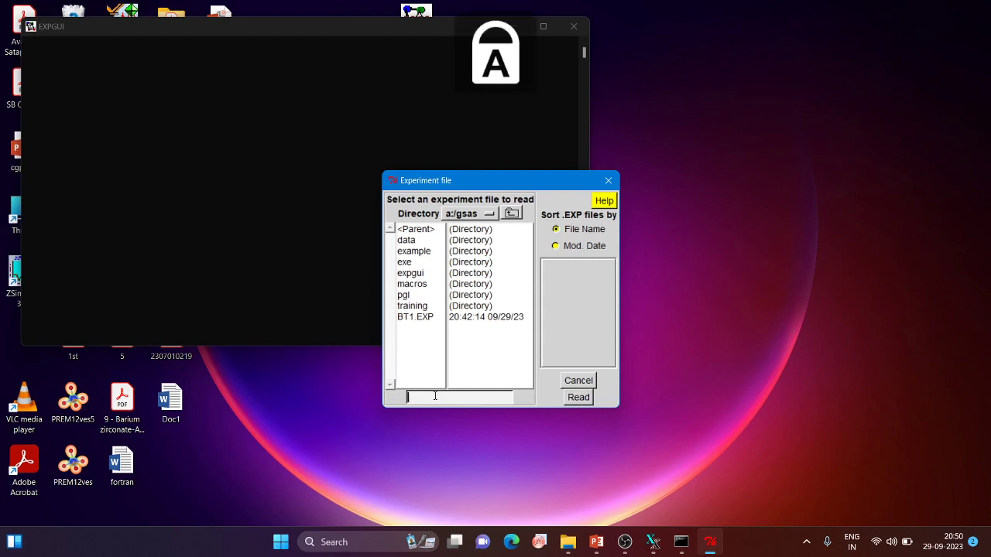
type("BT")
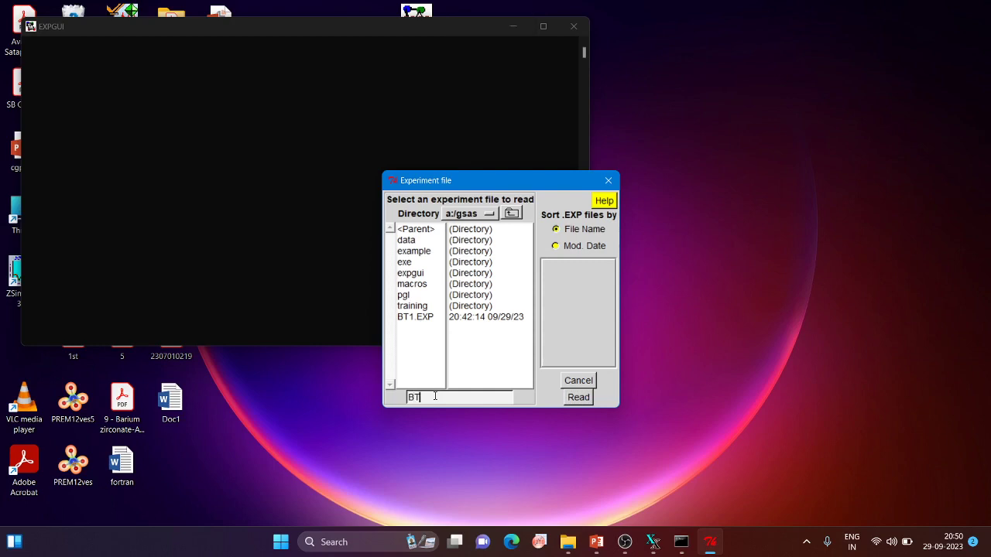
type("2")
left_click(578, 398)
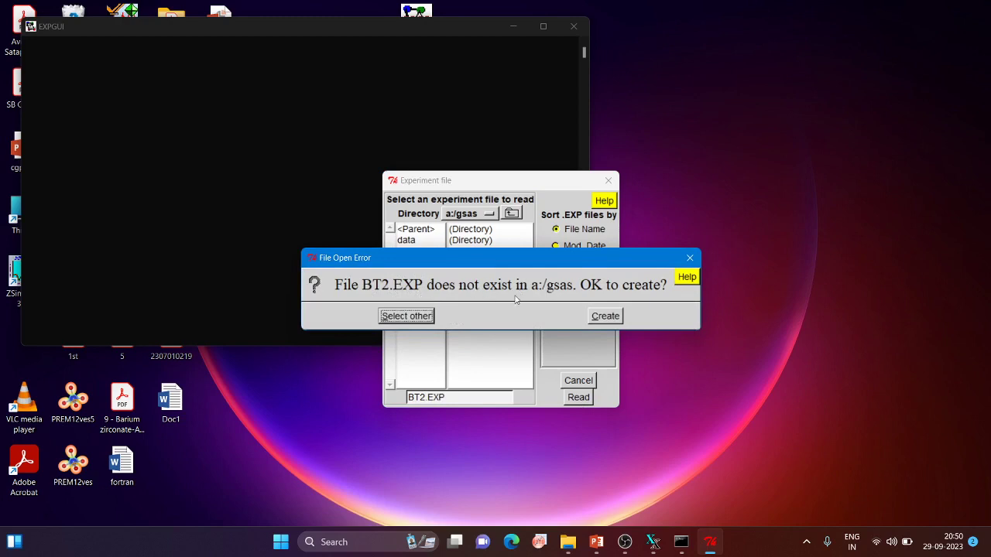
left_click(613, 316)
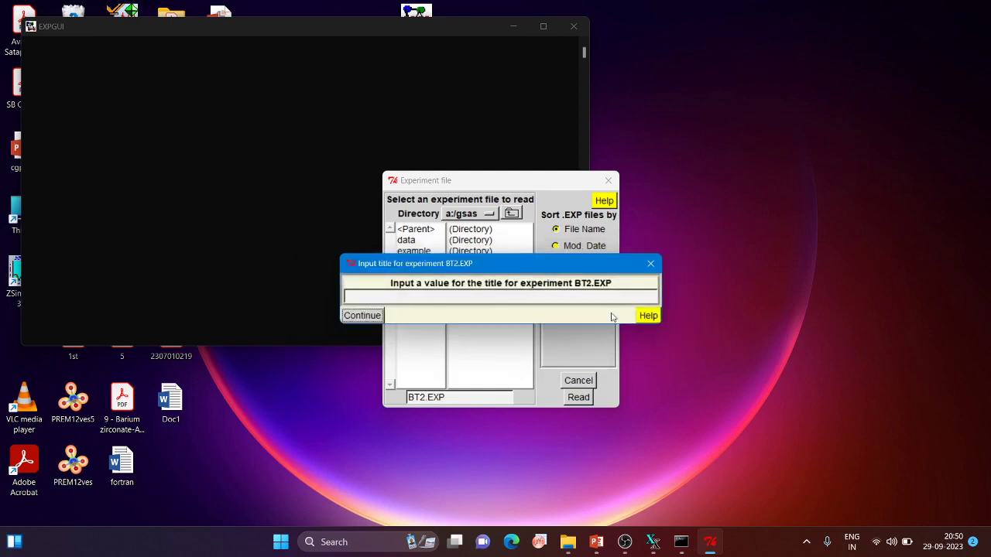
Enter BT02 as the title of the new experiment and continue to the main interface.
left_click(427, 300)
type("BT02")
left_click(375, 317)
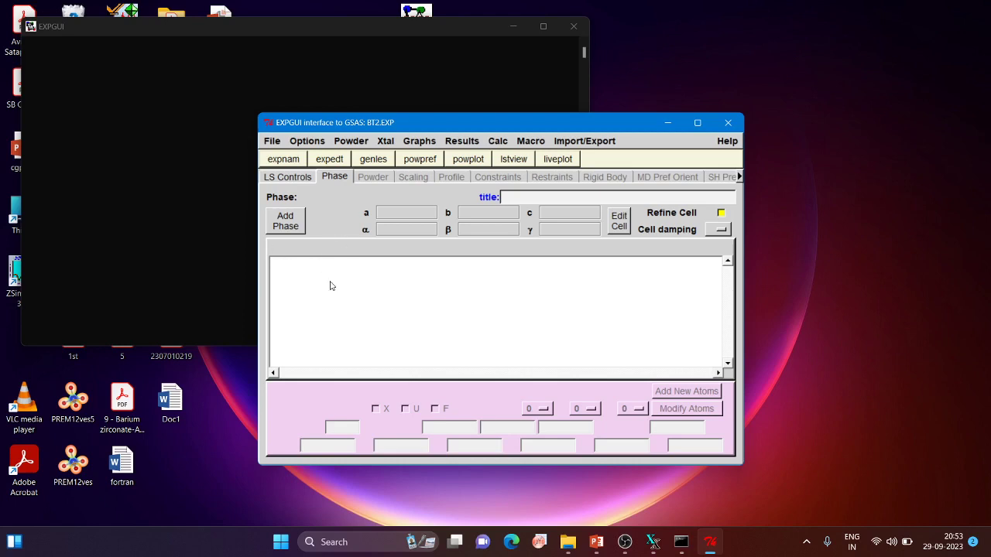
Start adding a new phase and give it the title Tetragonal.
left_click(286, 223)
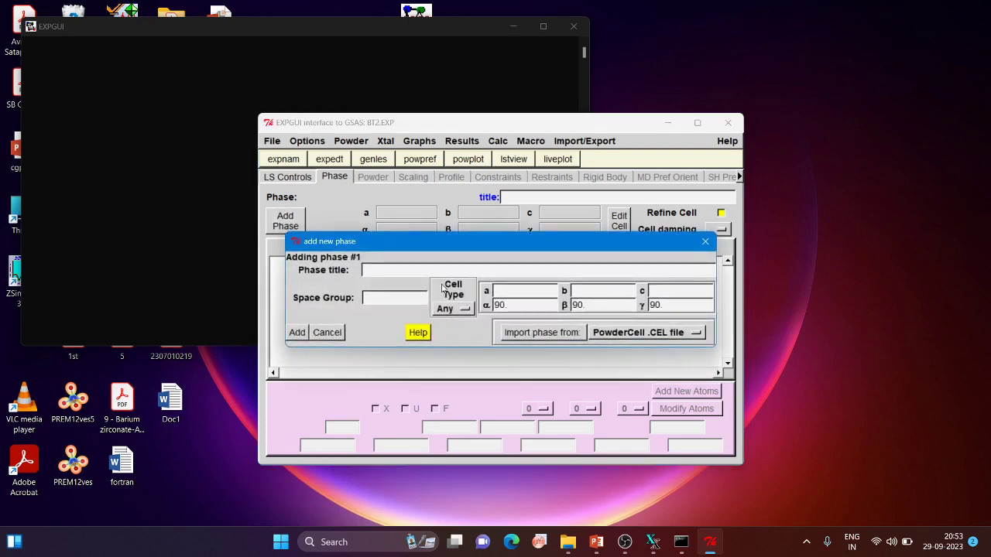
left_click(408, 273)
key("Caps_Lock")
type("t")
key("Caps_Lock")
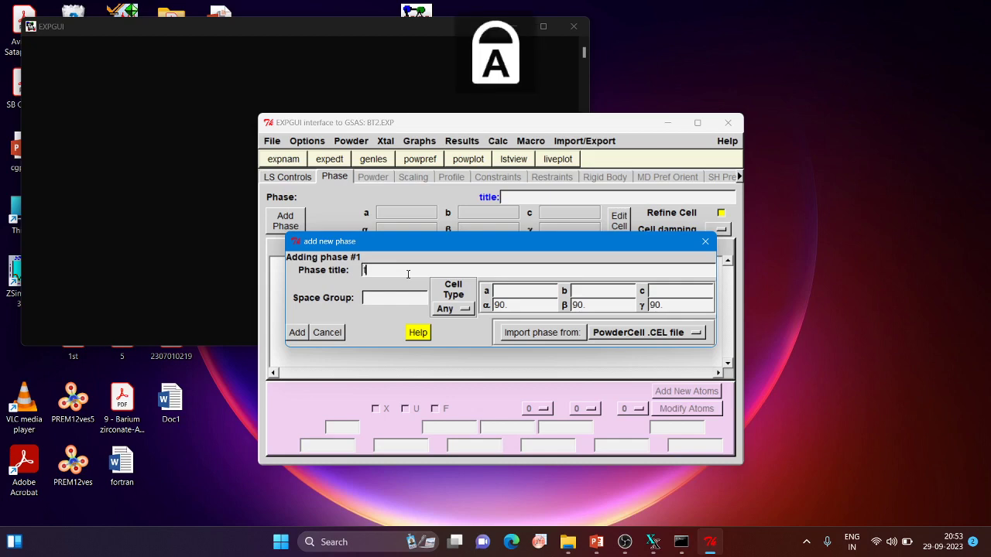
key("BackSpace")
type("T")
key("Caps_Lock")
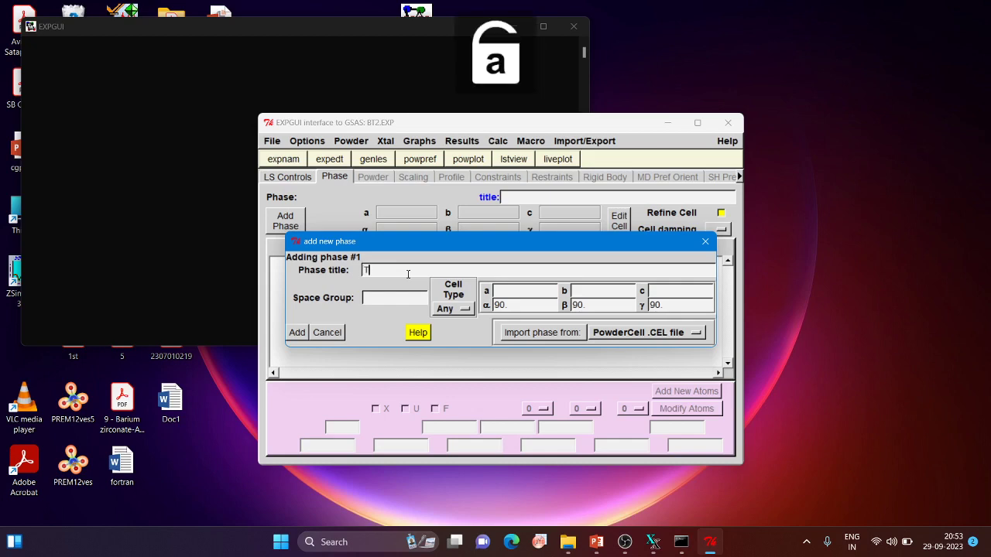
type("eltragonal")
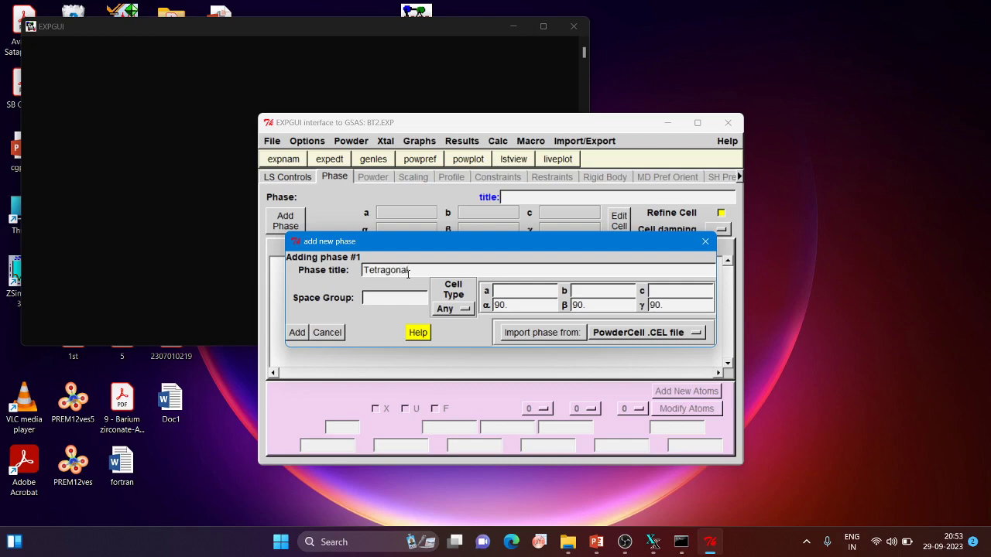
Set the new phase's space group to p 4 m m.
key("Tab")
type("p")
type("4 m m")
Try p m -3 m as the phase's space group and restore p 4 m m.
key("BackSpace")
key("BackSpace")
key("BackSpace")
key("BackSpace")
key("BackSpace")
key("BackSpace")
key("BackSpace")
type("p m -3 m")
key("BackSpace")
key("BackSpace")
key("BackSpace")
key("BackSpace")
key("BackSpace")
key("BackSpace")
key("BackSpace")
key("BackSpace")
type("p 4 m m")
Set the new phase's cell type to Tetragonal.
key("Tab")
left_click(465, 315)
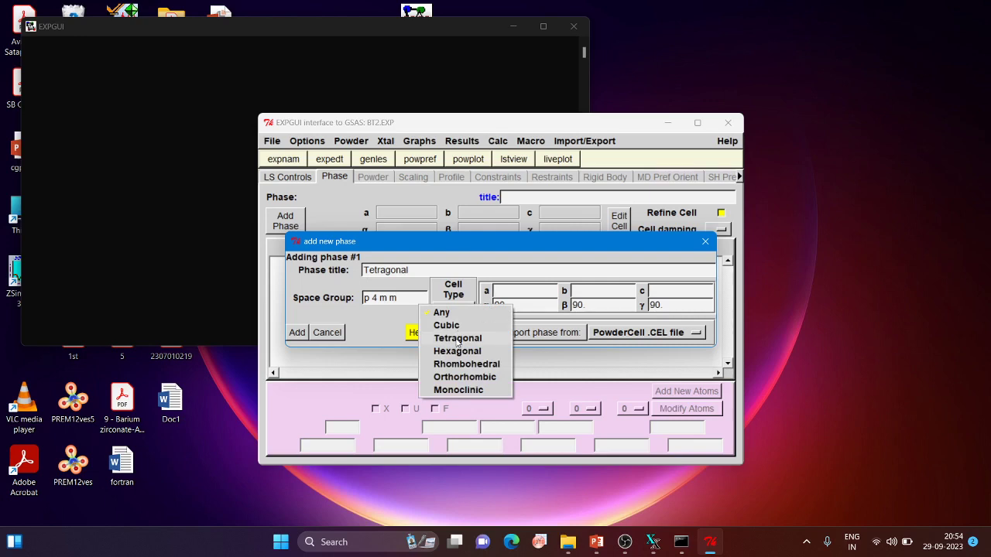
left_click(457, 339)
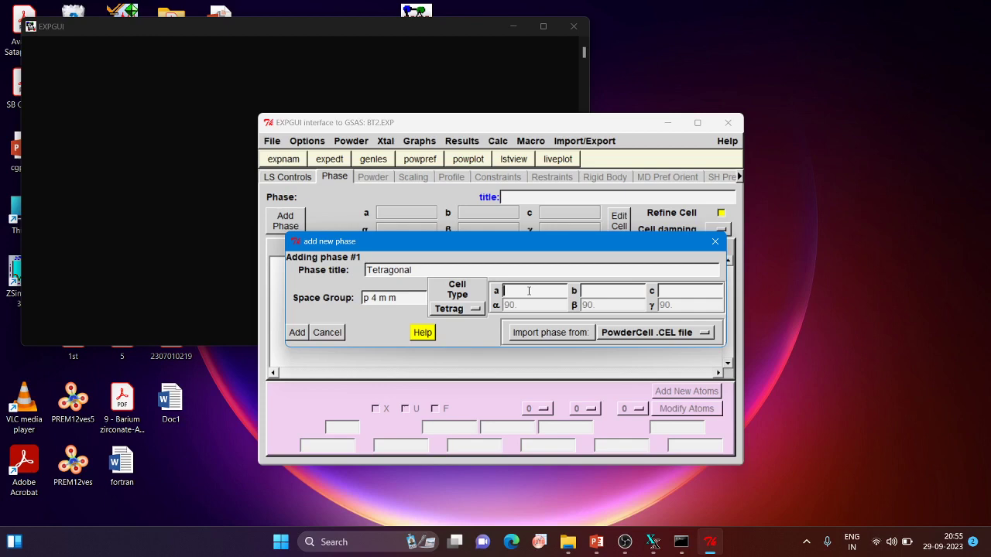
Set lattice parameter a to 3.99 and c to 4.10, and submit the new phase for the symmetry check.
type("3.99")
key("Tab")
key("Tab")
type("4")
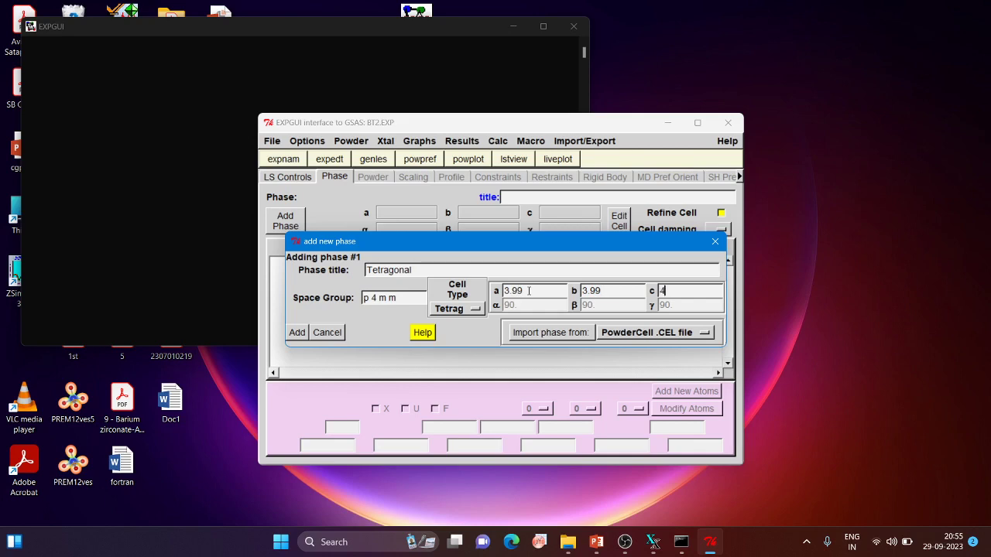
type(".10")
left_click(297, 334)
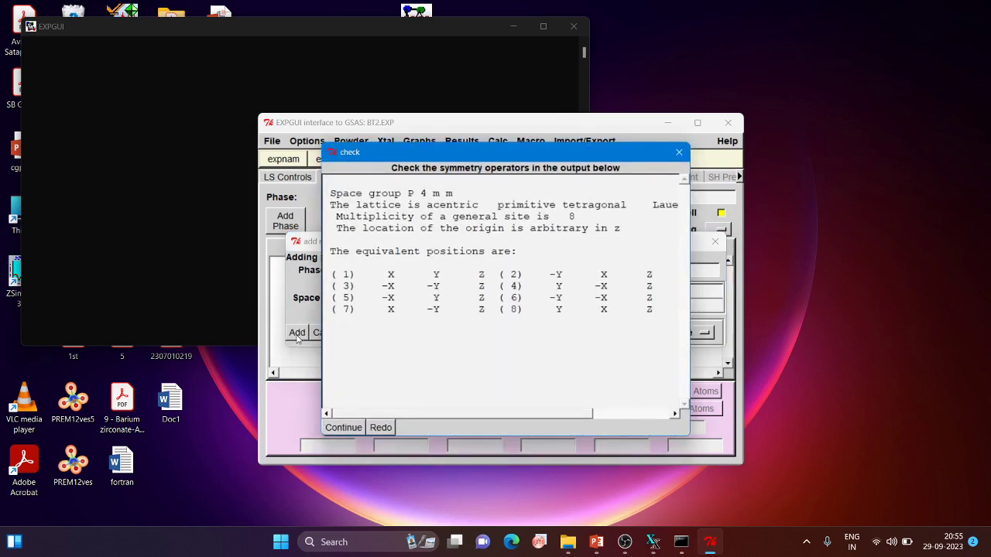
Accept the symmetry operators and start adding new atoms to phase 1, with four empty atom rows.
left_click(343, 429)
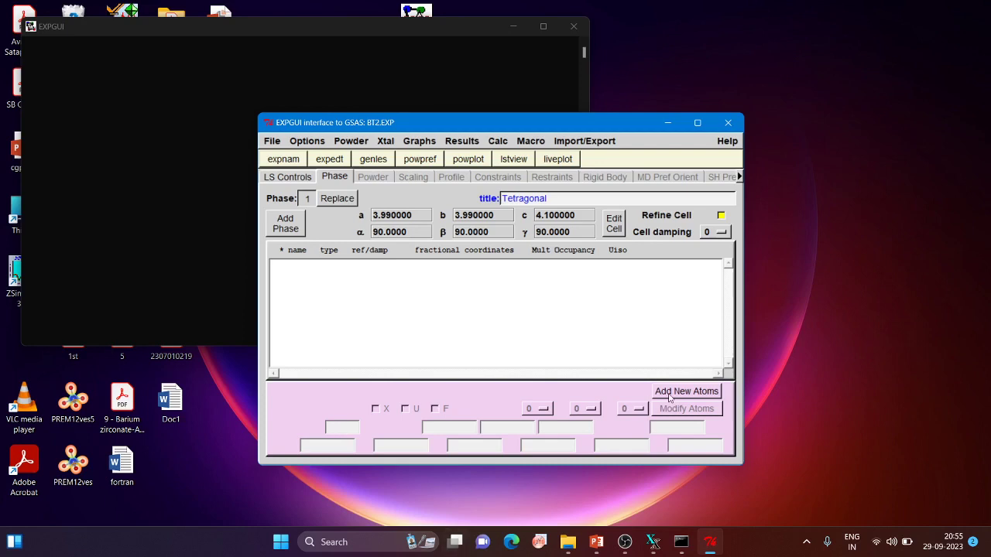
left_click(675, 392)
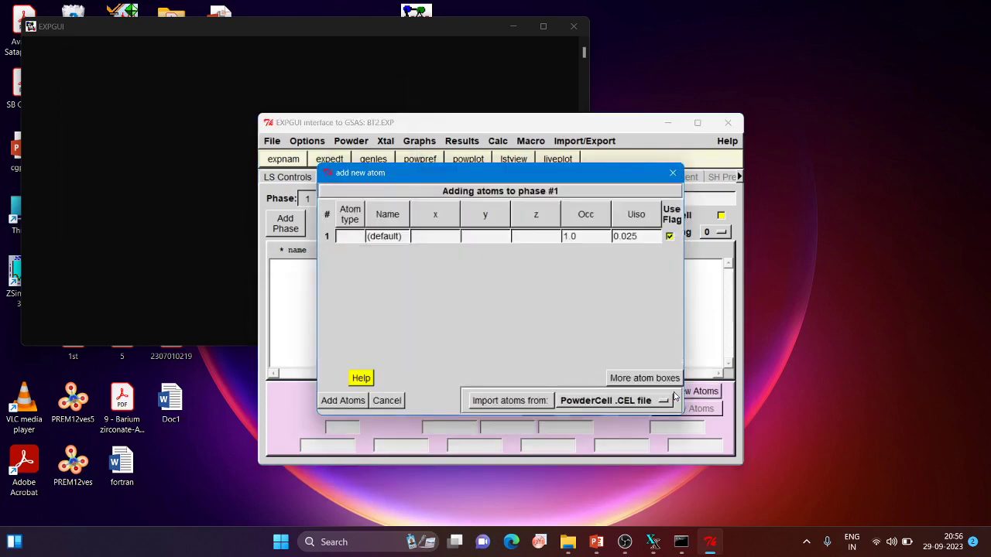
left_click(342, 401)
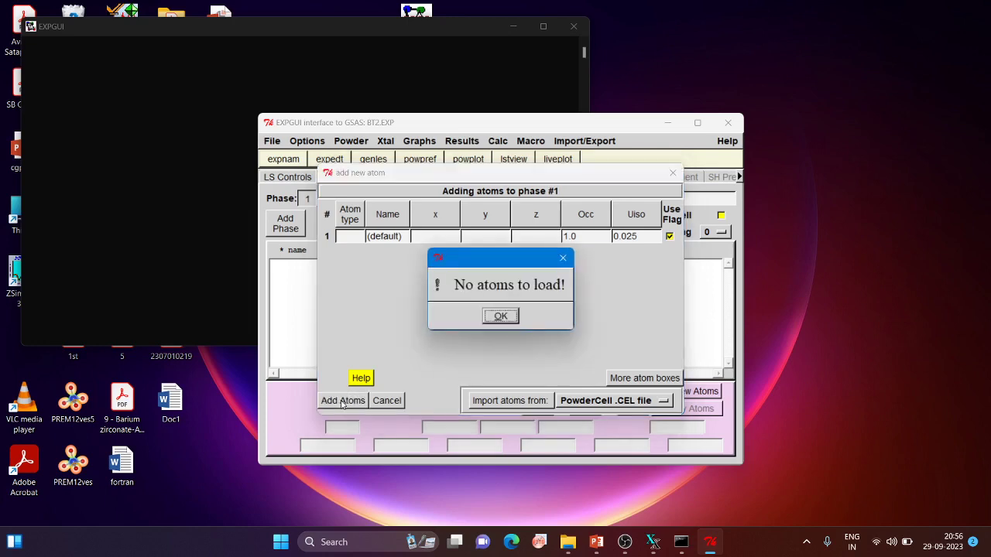
left_click(500, 317)
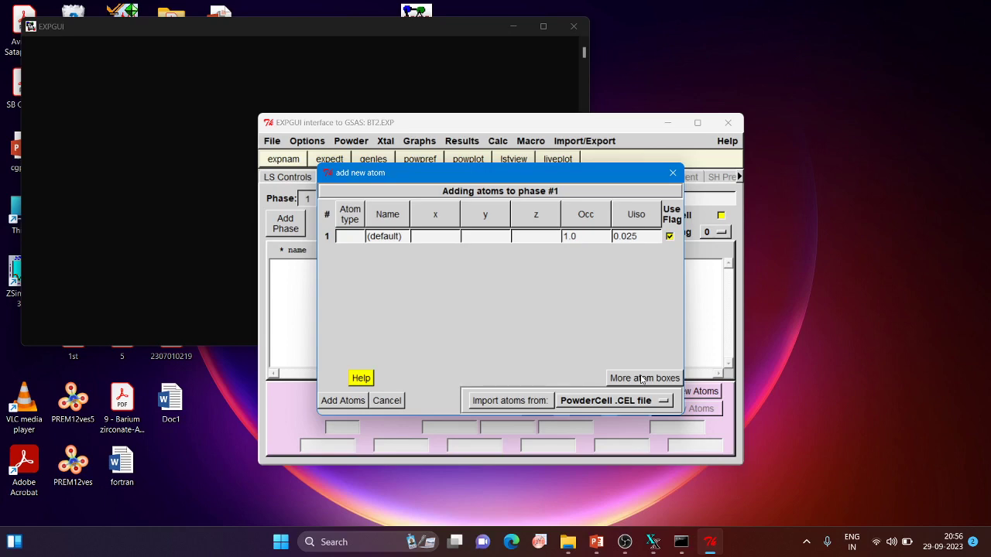
left_click(641, 378)
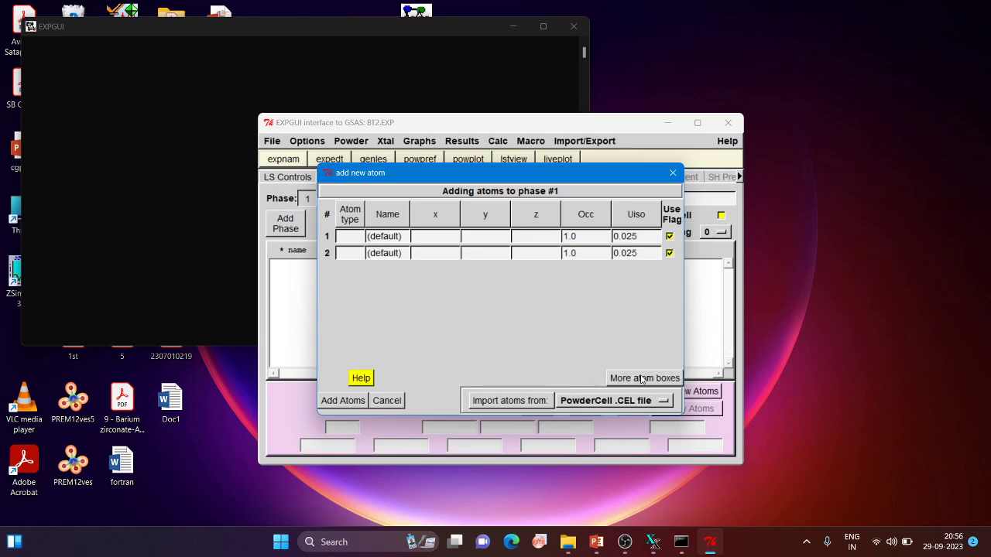
left_click(641, 379)
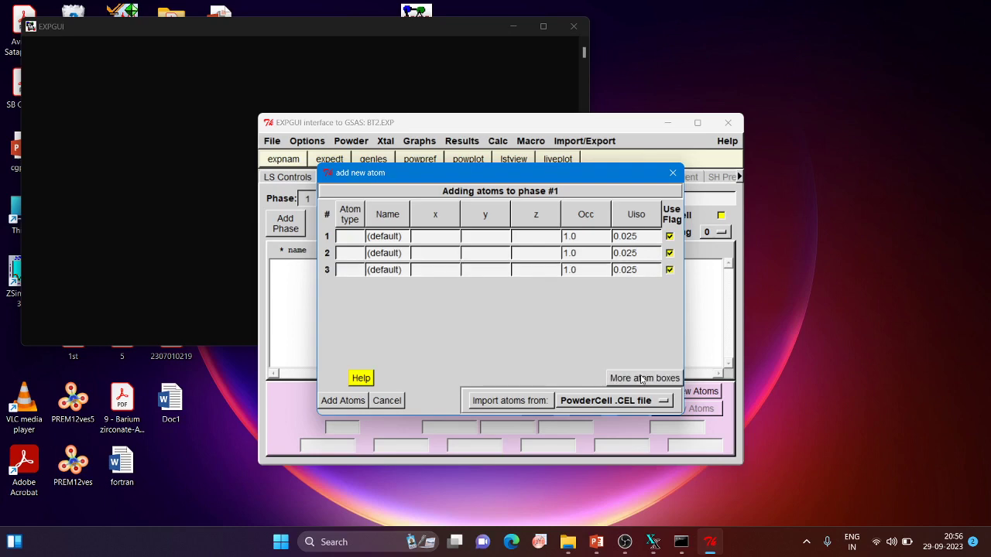
left_click(641, 379)
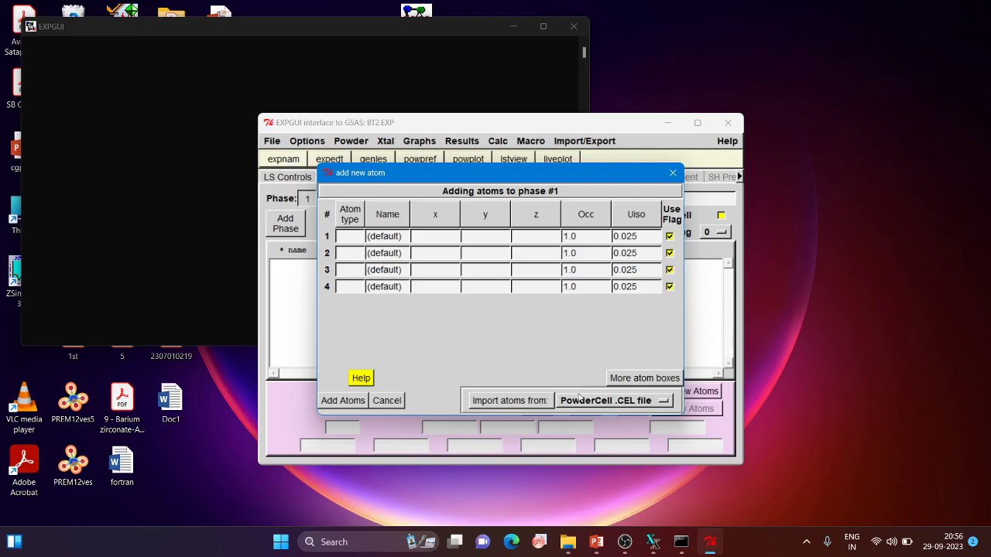
left_click(504, 404)
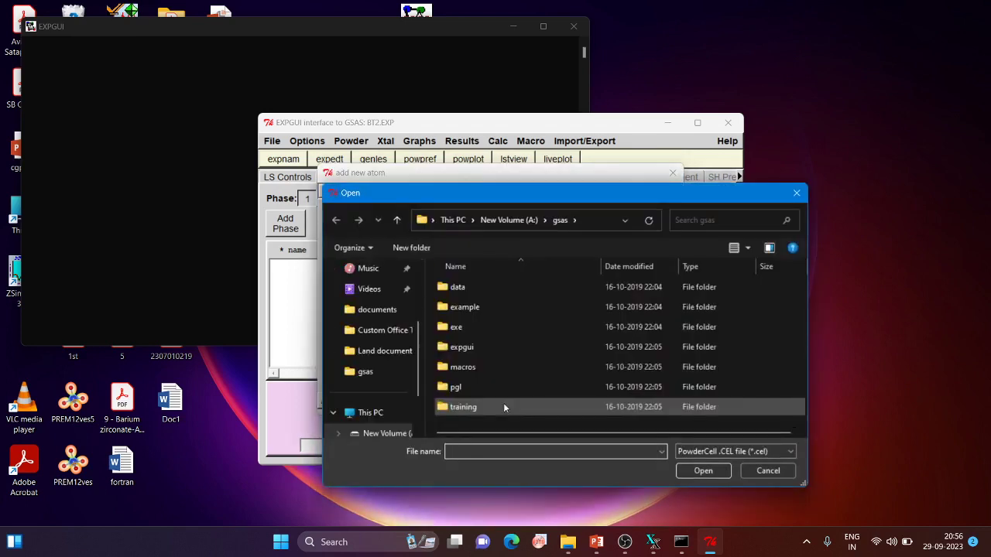
left_click(768, 471)
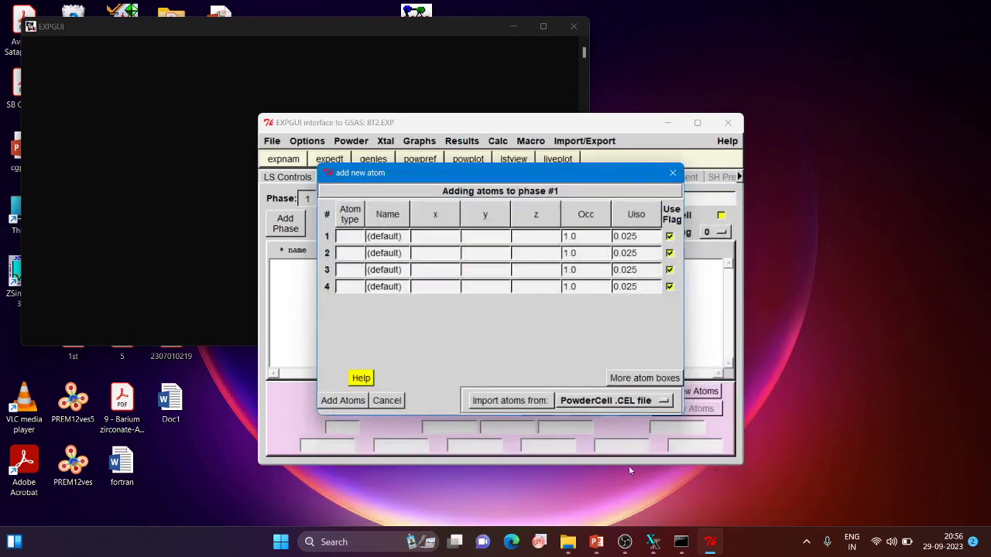
left_click(646, 404)
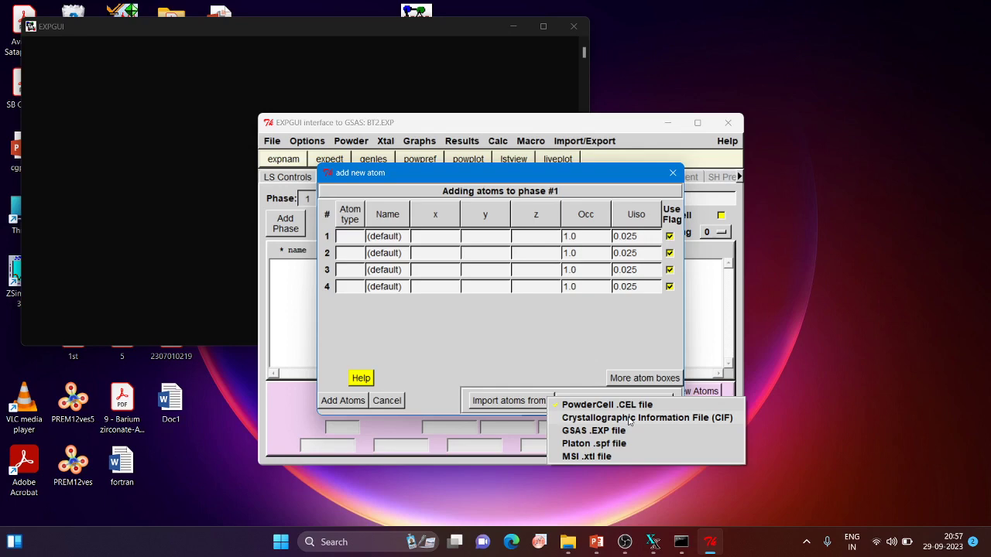
left_click(492, 368)
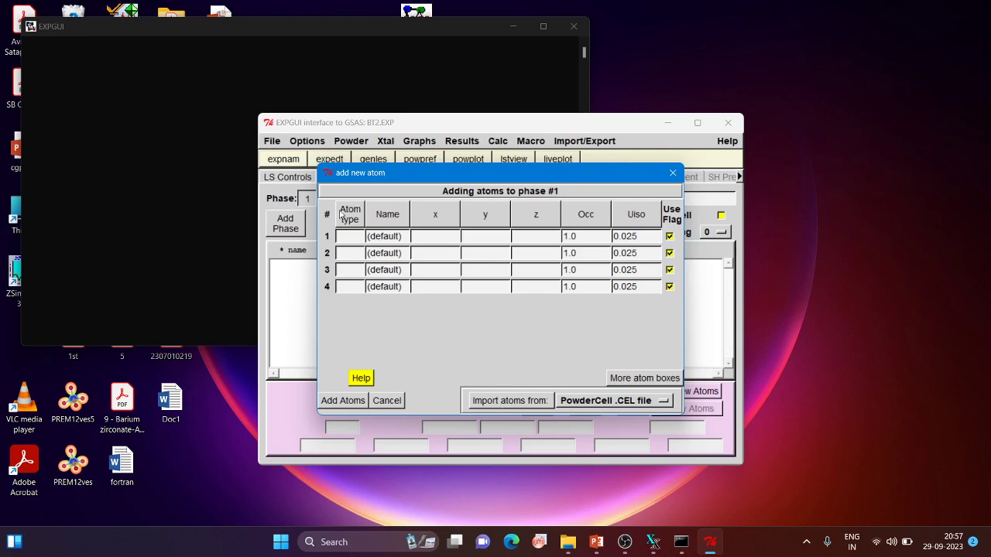
Enter the first atom as Ba with coordinates x 0.5, y 0.5, z 0.58.
left_click(350, 240)
key("Caps_Lock")
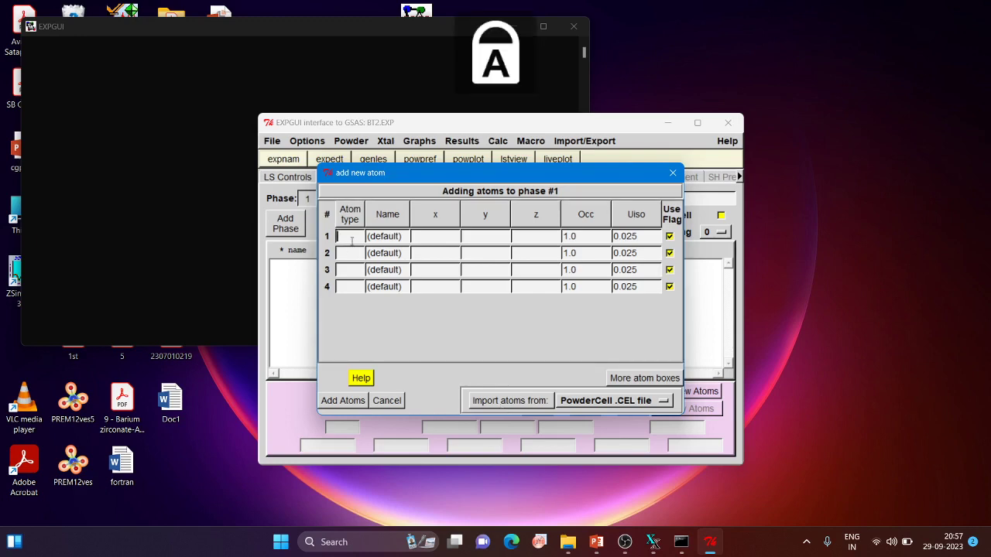
type("B")
key("Caps_Lock")
type("a")
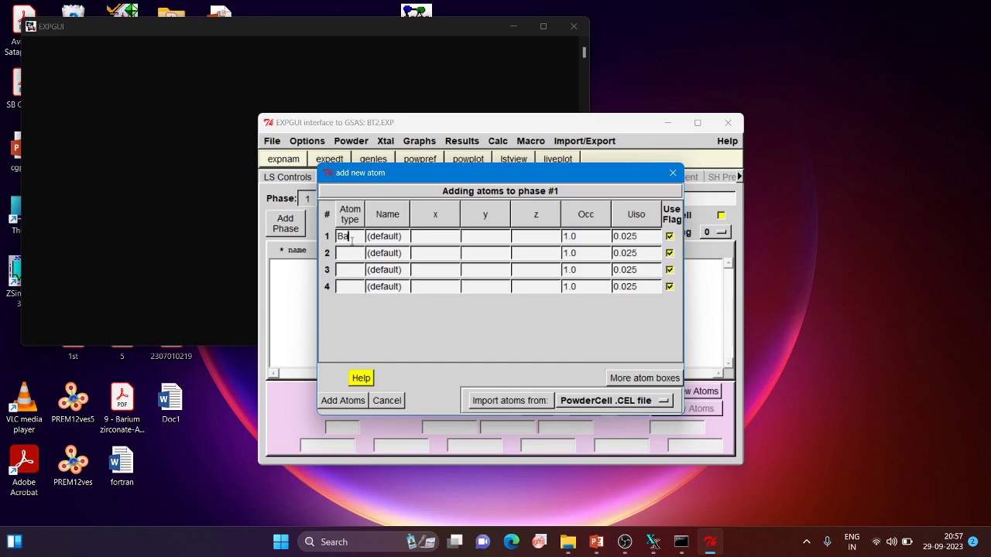
key("Tab")
key("Tab")
type("0.5")
key("Tab")
type("0.5")
key("Tab")
type("0.58")
key("Tab")
key("Tab")
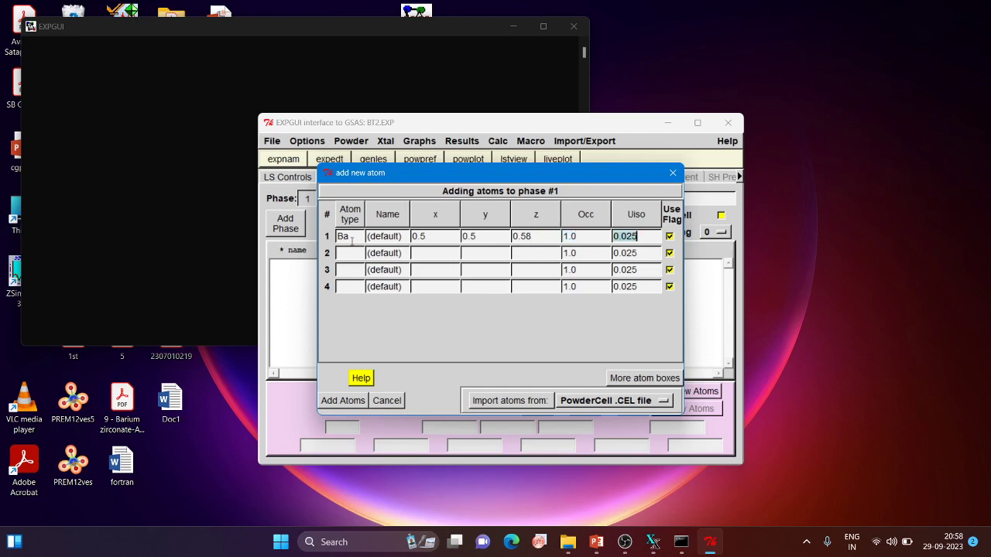
Enter the second atom as Ti with coordinates x 0, y 0, z 0.10.
key("Tab")
key("Tab")
key("Caps_Lock")
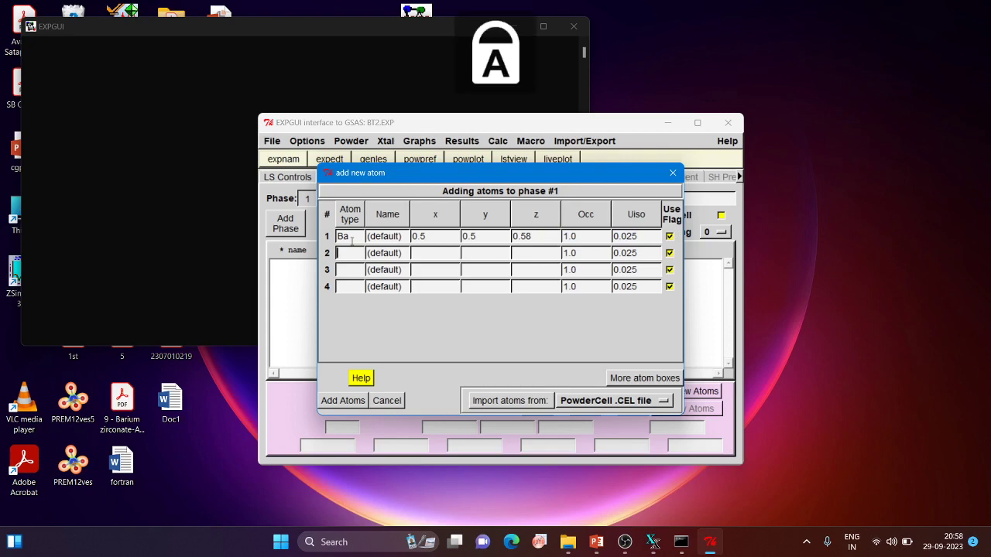
type("T")
key("Caps_Lock")
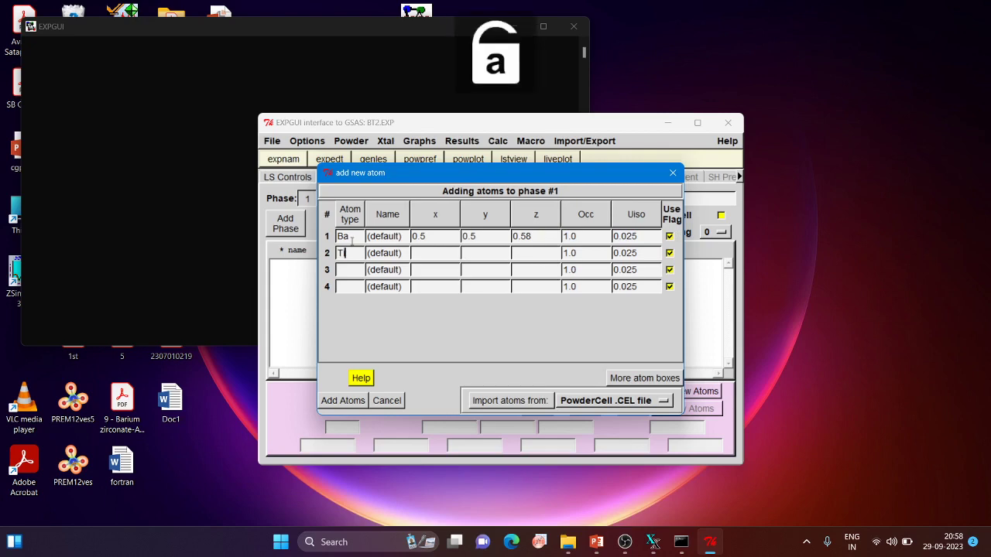
type("i")
key("Tab")
key("Tab")
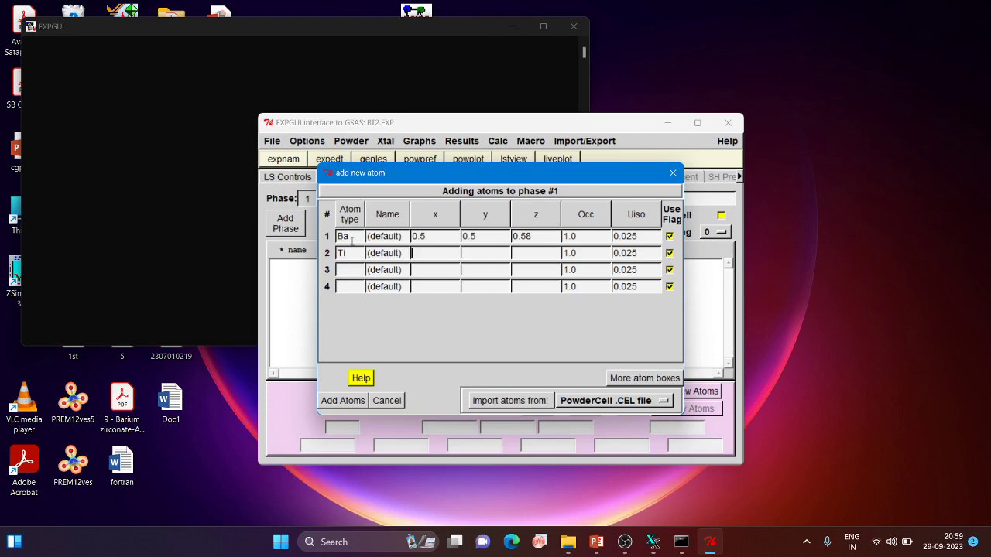
type("0")
key("Tab")
type("0")
key("Tab")
type("0.10")
key("Tab")
key("Tab")
Enter the third atom as O with coordinates x 0, y 0, z 0.54.
key("Tab")
key("Tab")
key("Caps_Lock")
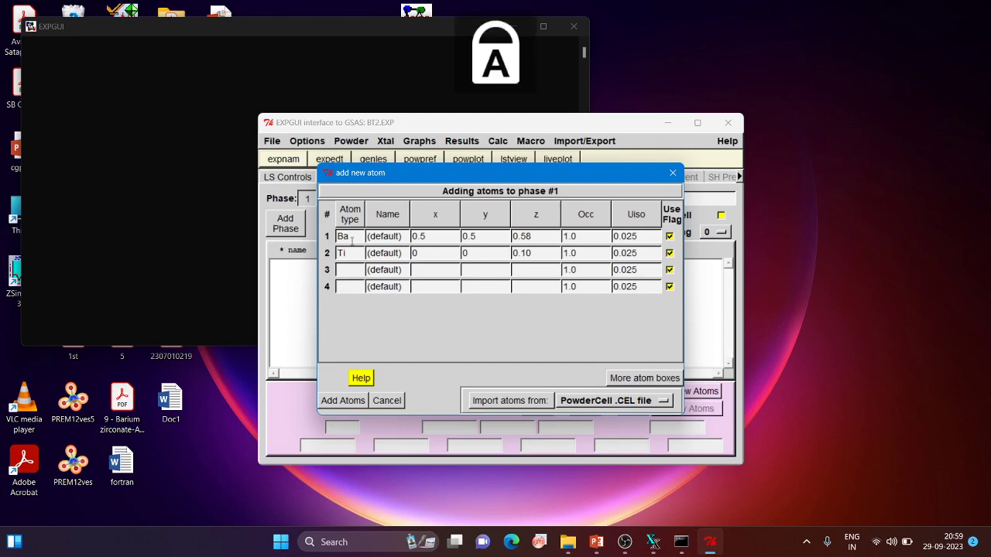
key("Caps_Lock")
type("O")
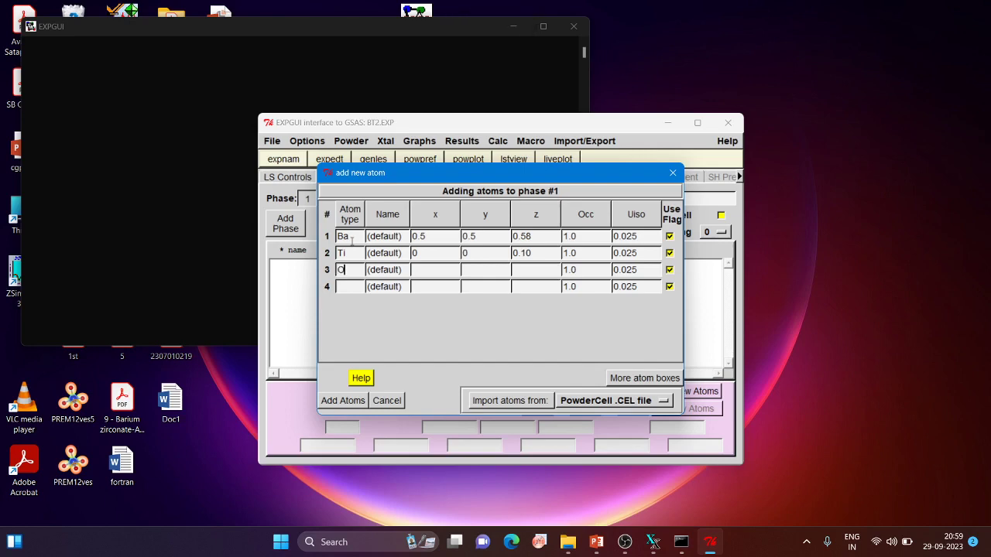
key("Tab")
key("Tab")
type("0")
key("Tab")
type("0")
key("Tab")
type("0.54")
key("Tab")
key("Tab")
Enter the fourth atom as O with coordinates x 0, y 0.5, z 0.06.
key("Tab")
key("Tab")
type("O")
key("Tab")
key("Tab")
type("0")
key("Tab")
type("0")
key("Tab")
type("0.5")
left_click(482, 287)
type(".5")
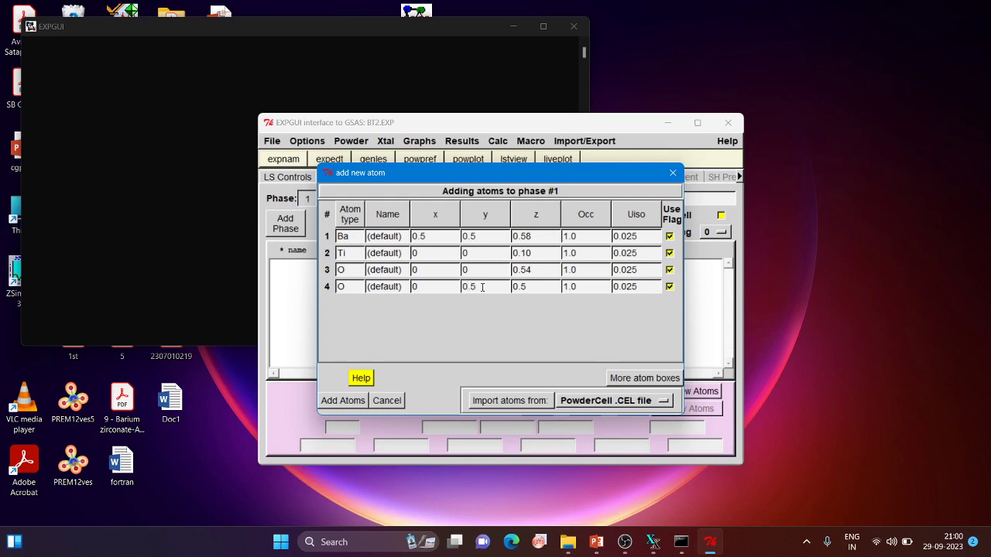
key("Tab")
key("BackSpace")
type("0.06")
Add the four entered atoms to the phase and examine the editable parameters of the Ba and Ti atoms.
left_click(339, 401)
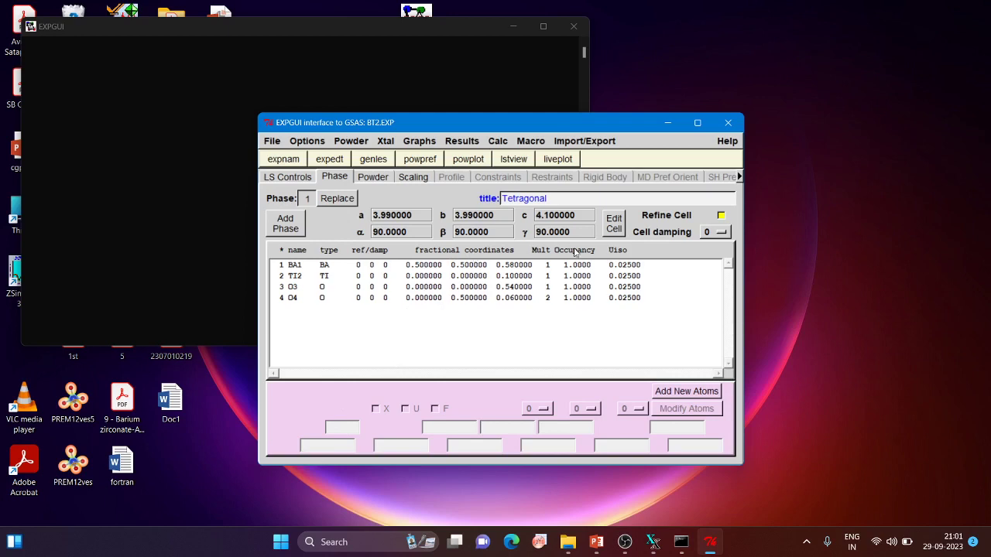
left_click(326, 268)
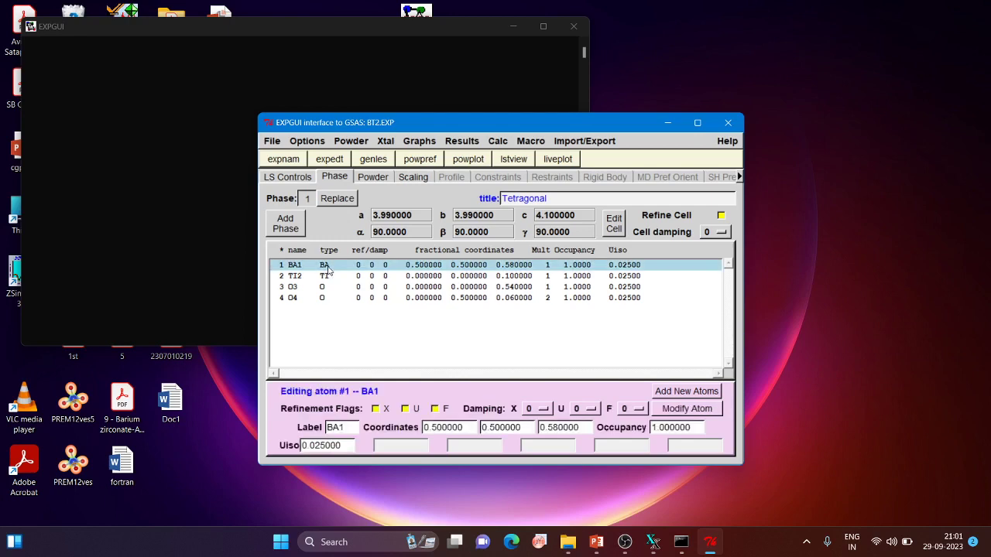
left_click(328, 279)
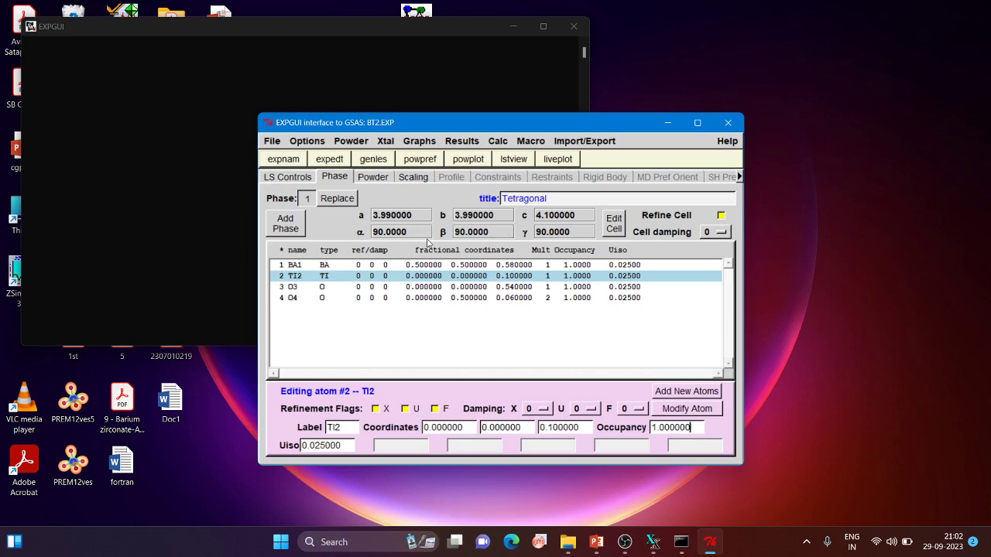
Start a new powder histogram and load BT1.gsa as its data file.
left_click(380, 178)
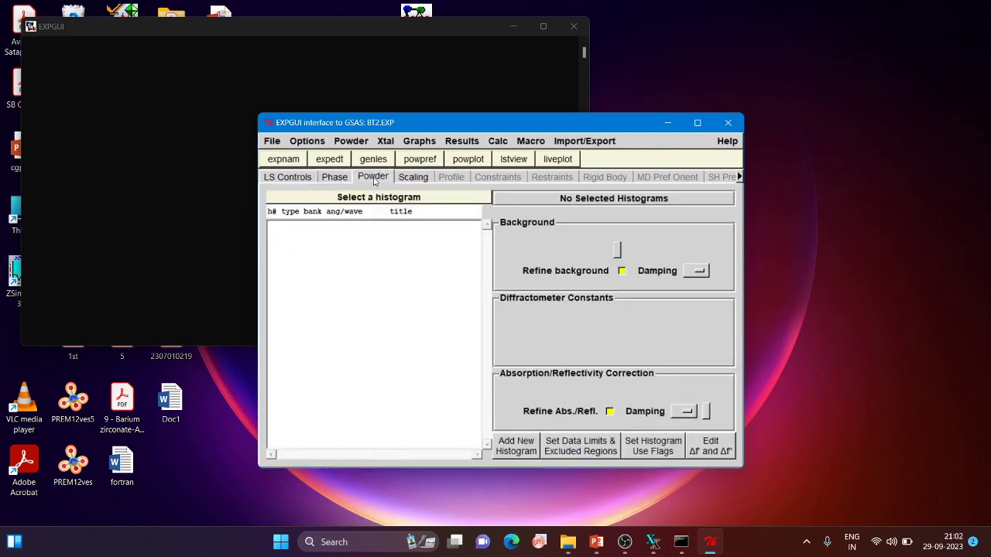
left_click(516, 446)
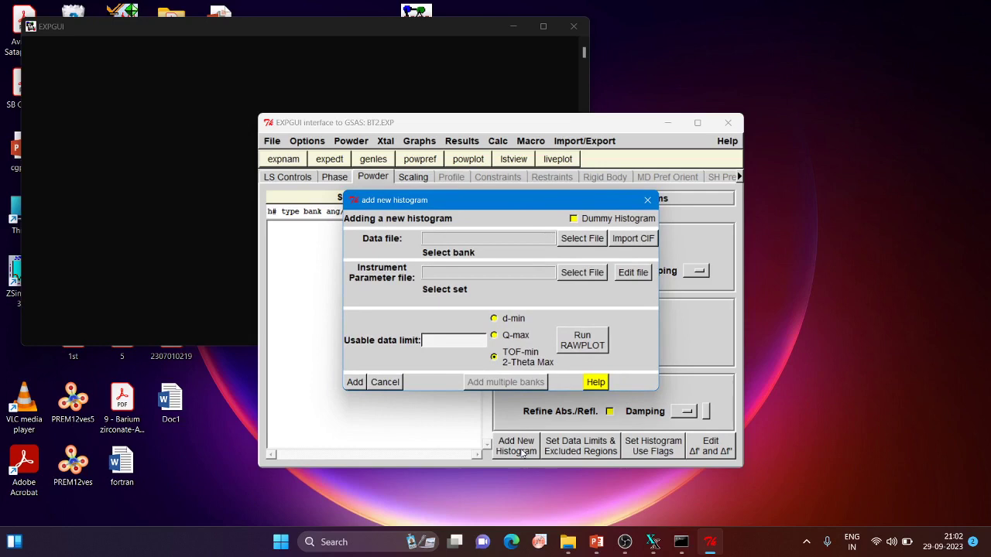
left_click(582, 238)
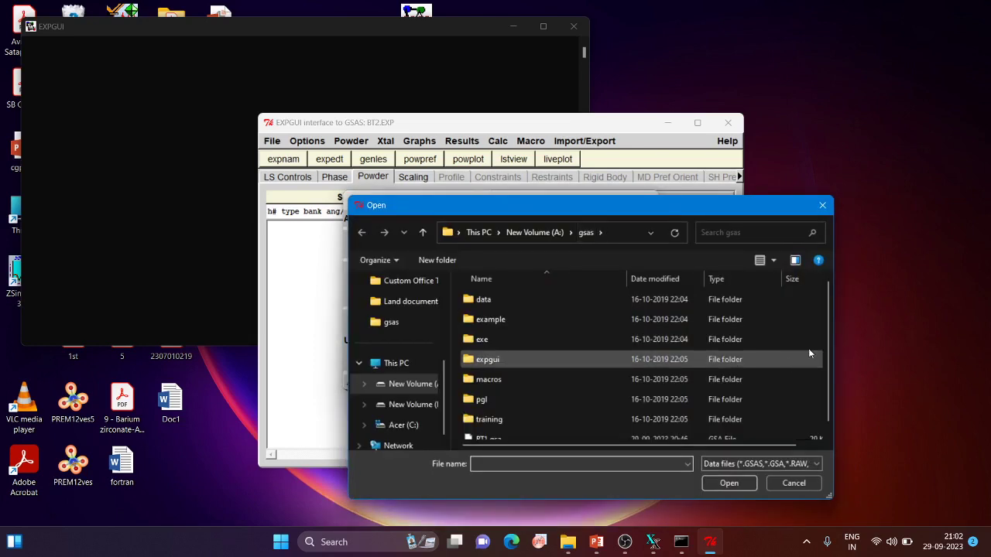
scroll(829, 333, "down", 1)
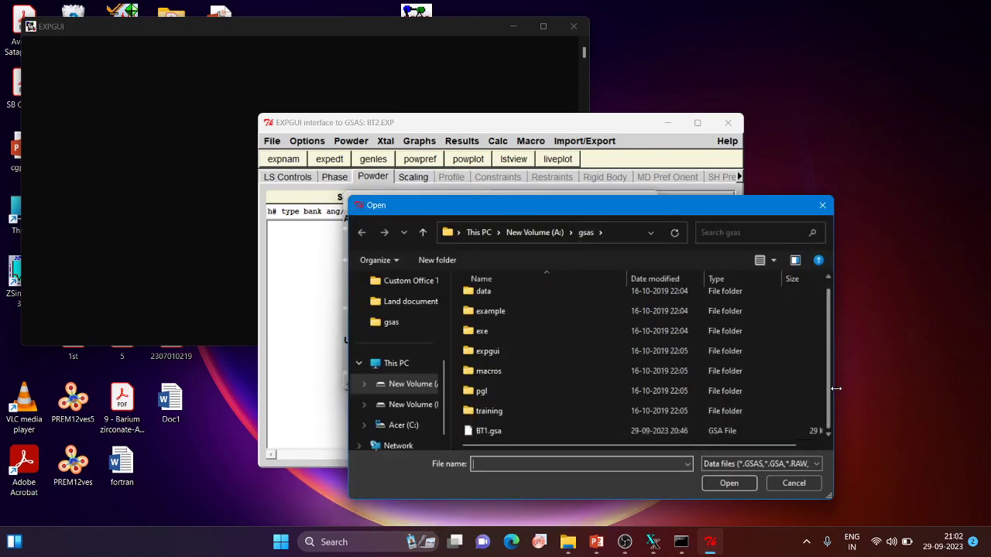
left_click(587, 431)
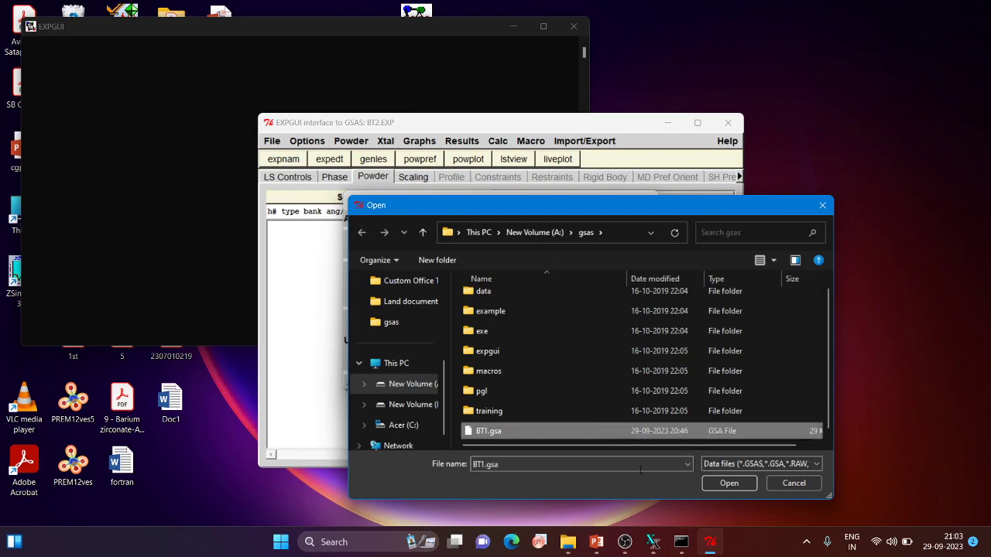
left_click(723, 484)
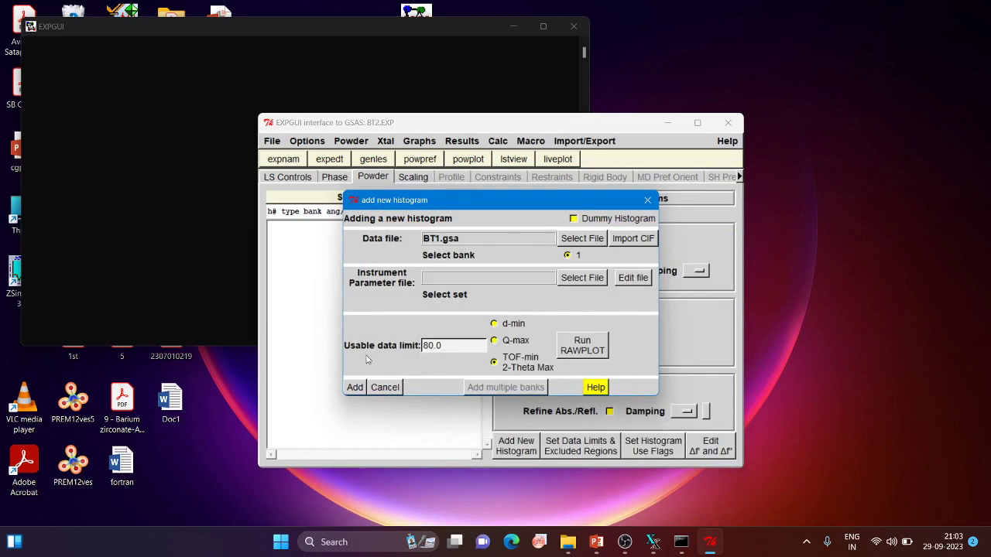
left_click(447, 344)
Load C:/GSAS/example/inst_xry.prm as the instrument parameter file and add the histogram to the experiment.
left_click(573, 284)
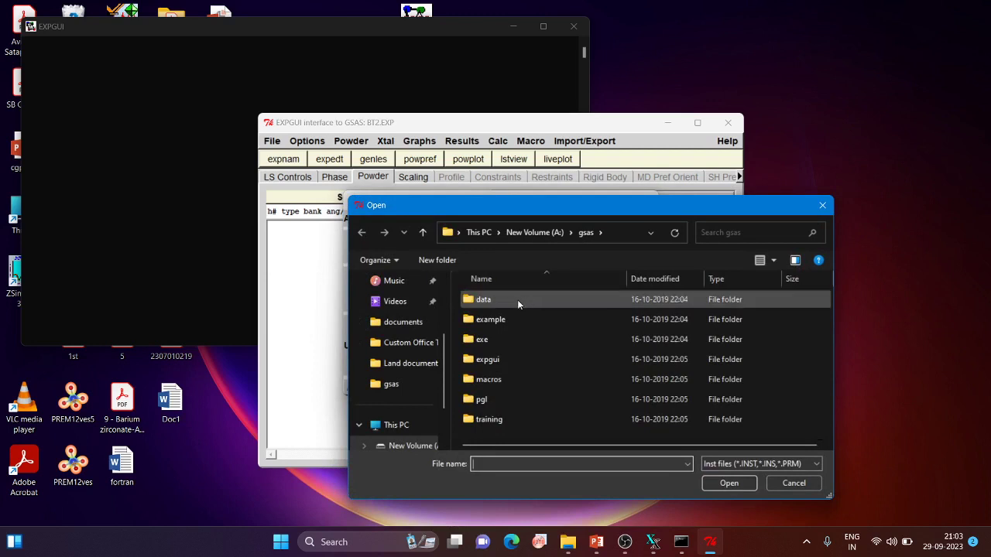
mouse_move(443, 353)
left_mouse_down()
mouse_move(442, 307)
mouse_move(430, 366)
left_mouse_up()
scroll(430, 370, "down", 1)
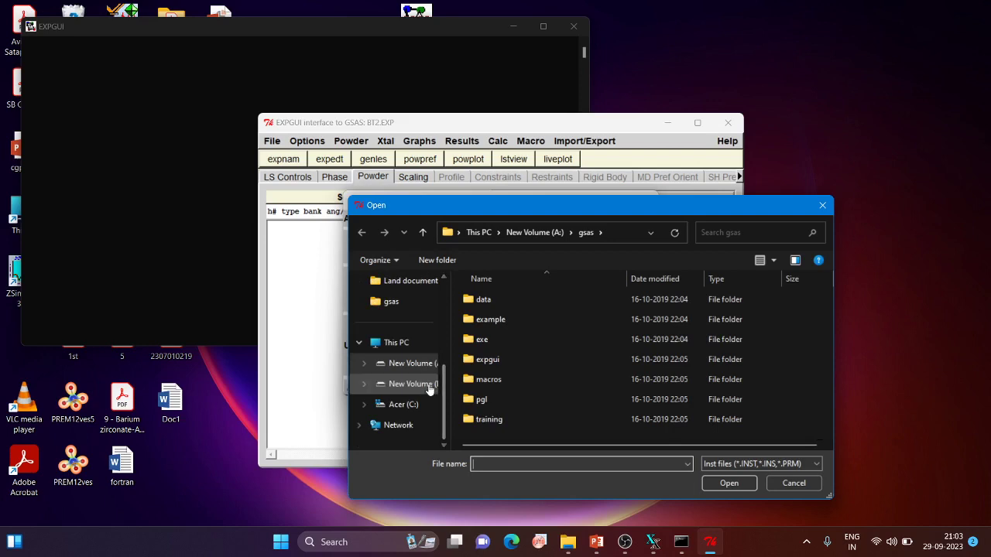
left_click(417, 402)
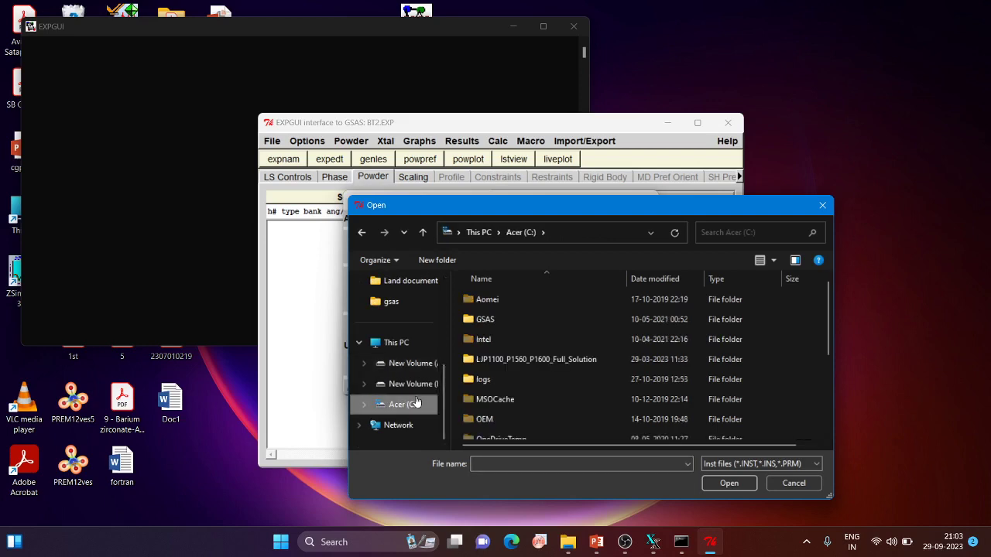
double_click(538, 320)
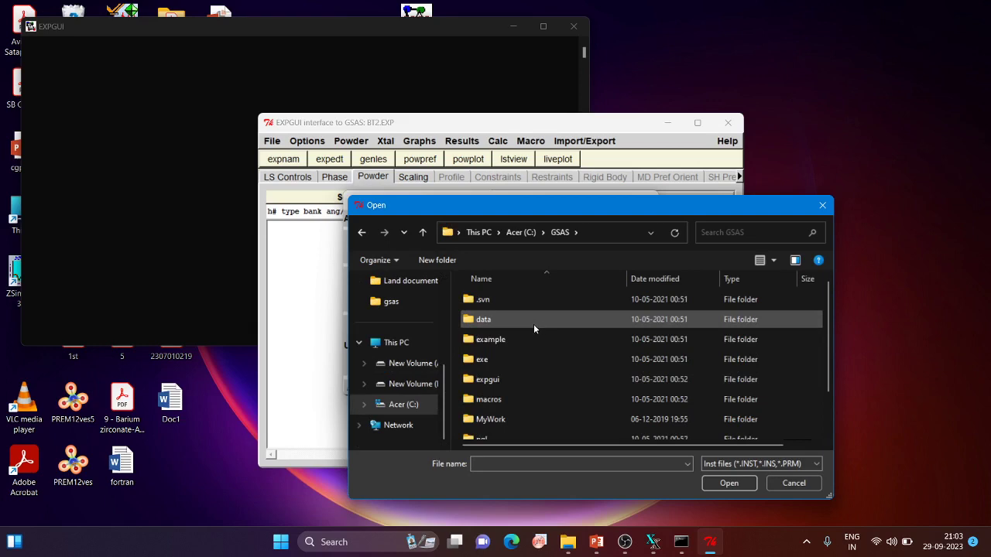
double_click(524, 332)
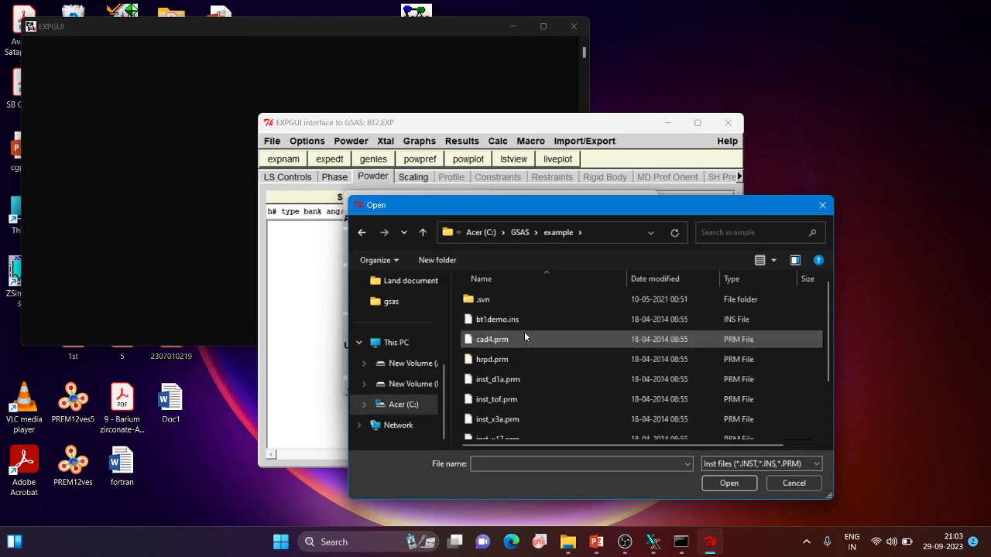
left_click_drag(829, 309, 834, 355)
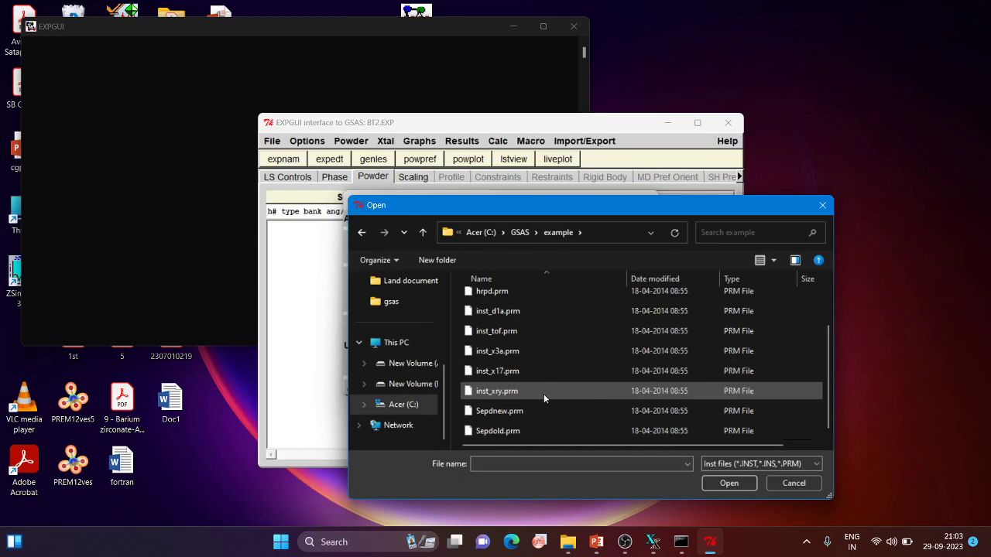
left_click(483, 395)
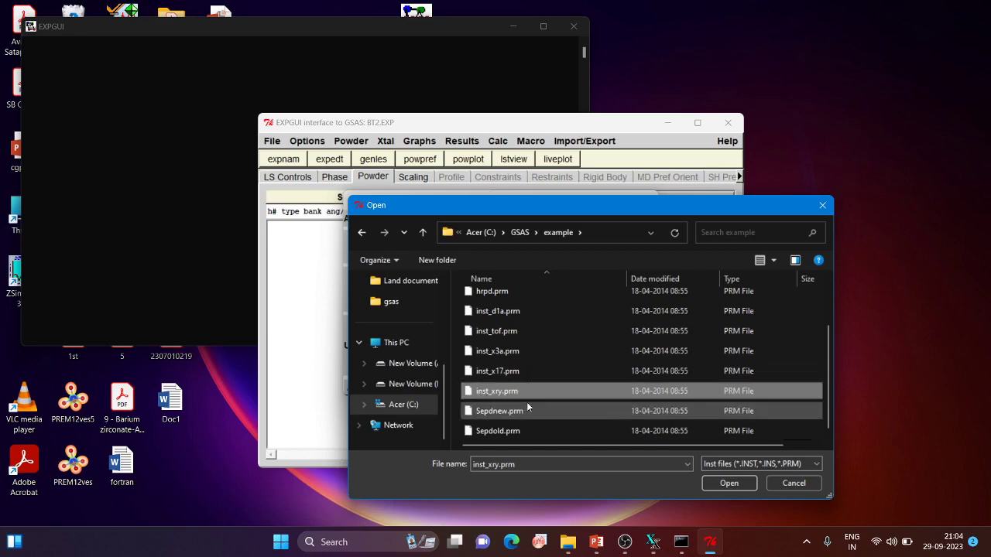
left_click(720, 484)
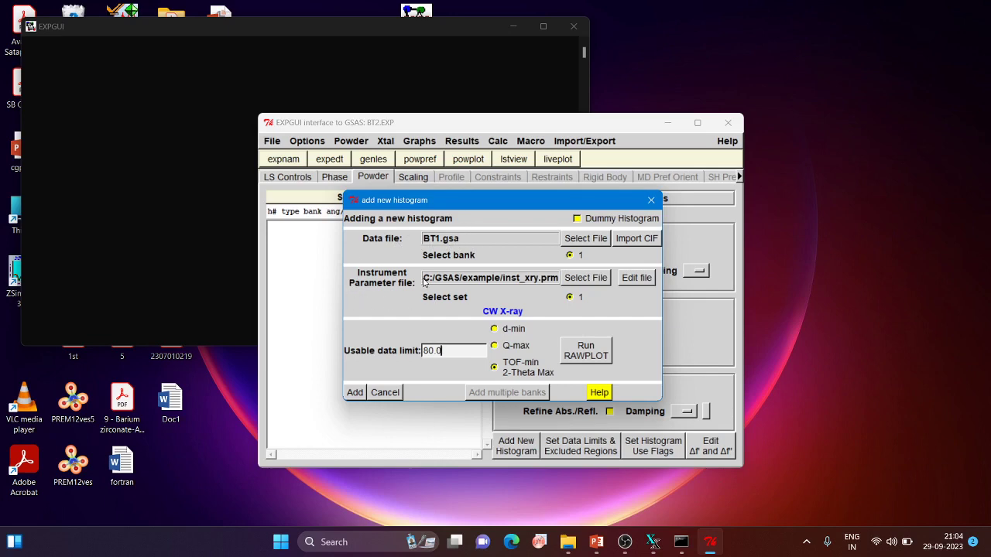
left_click(355, 394)
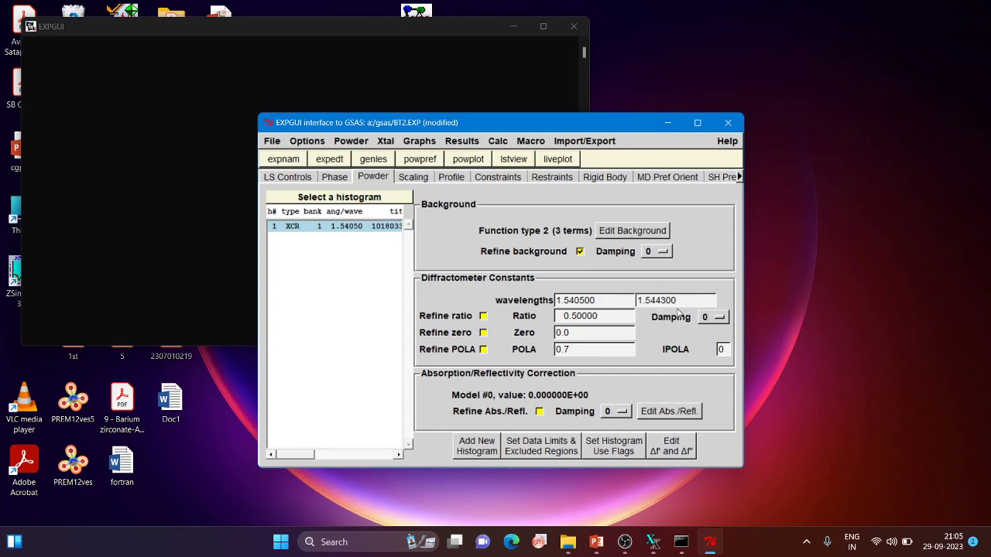
Clear the second wavelength in the histogram's diffractometer constants.
left_click(607, 303)
left_click(682, 301)
left_click_drag(681, 302, 636, 295)
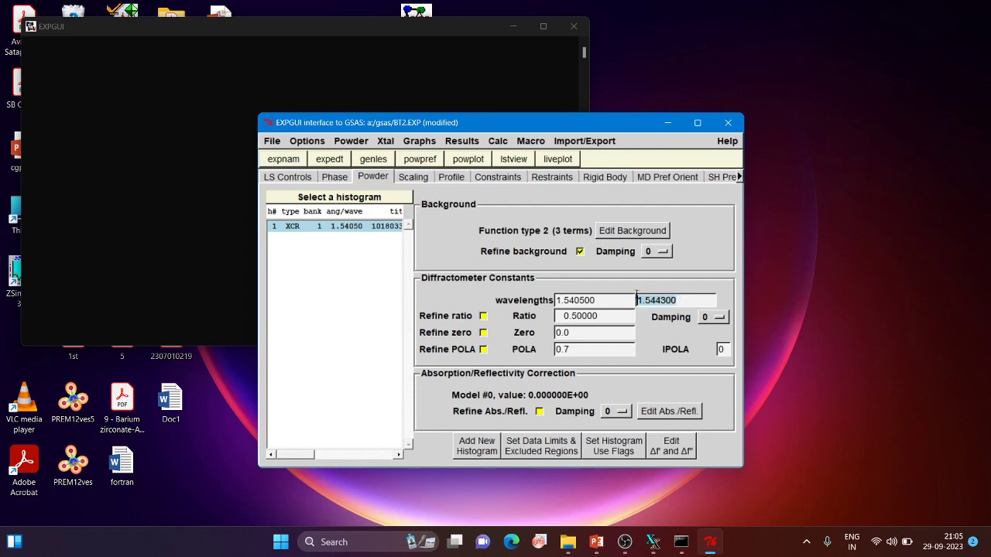
key("BackSpace")
Set the histogram's background to function type 8, Reciprocal interpolation function, keeping 3 terms.
left_click(625, 233)
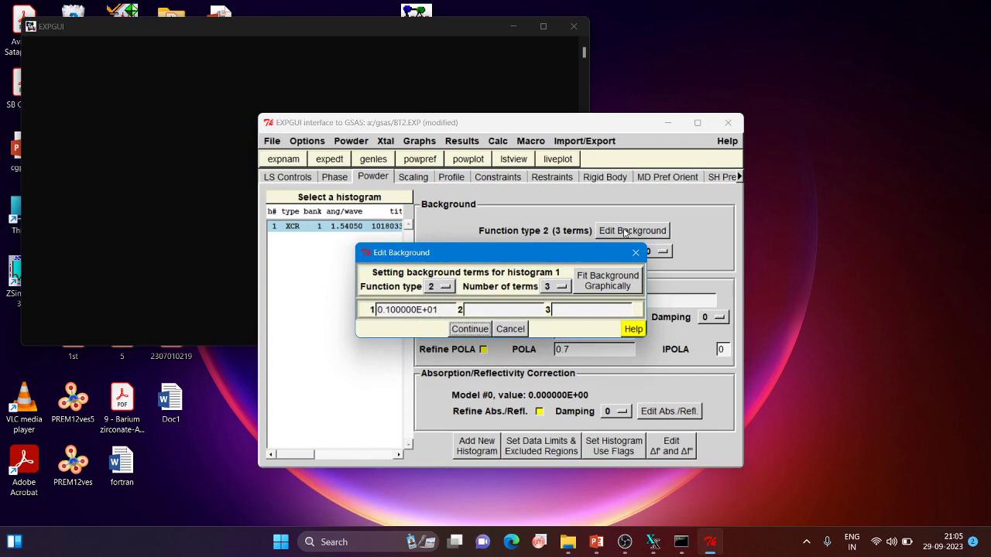
left_click(444, 287)
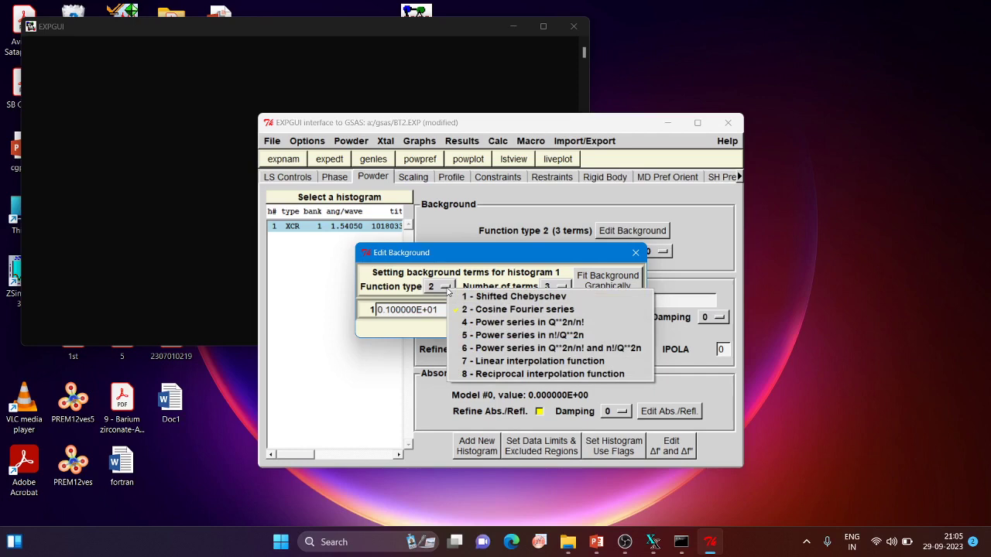
left_click(511, 375)
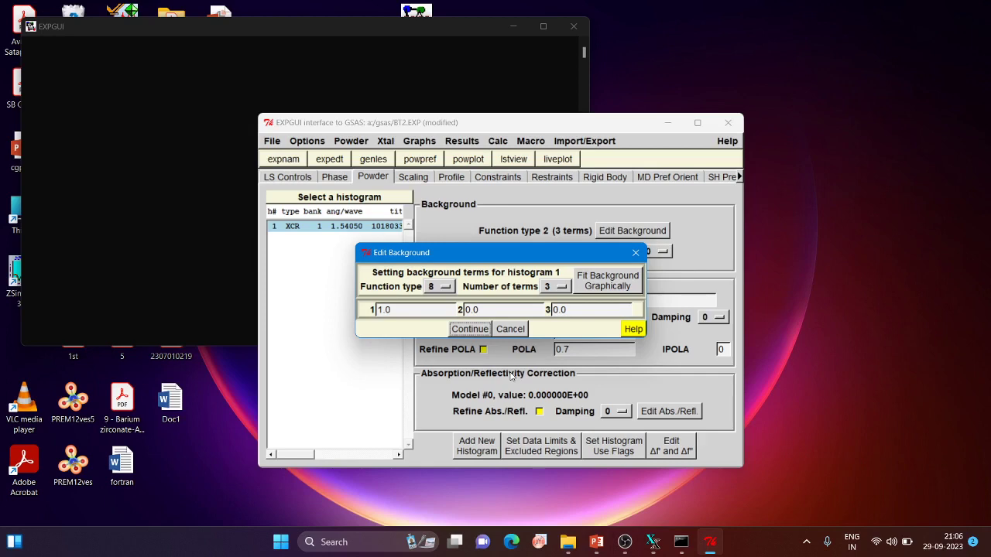
left_click(443, 287)
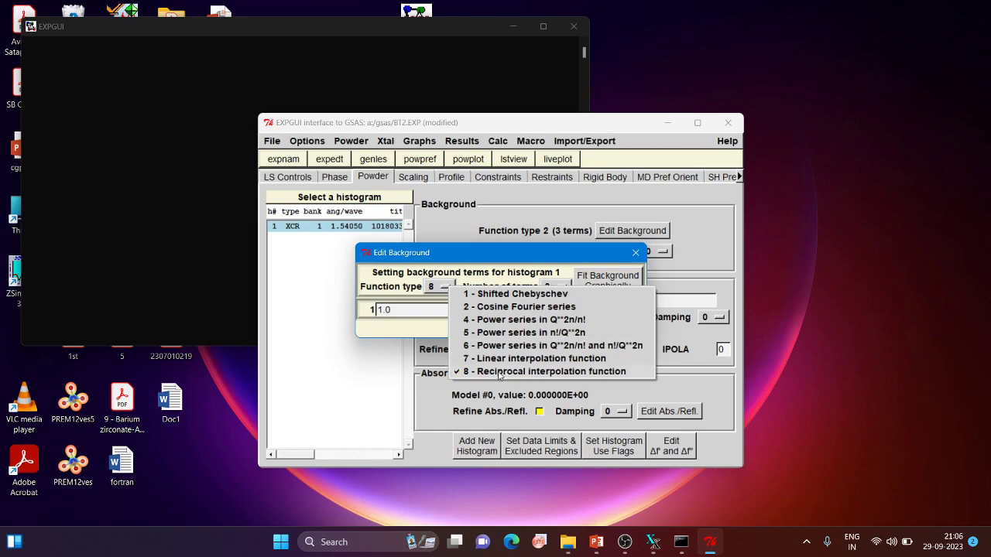
left_click(500, 372)
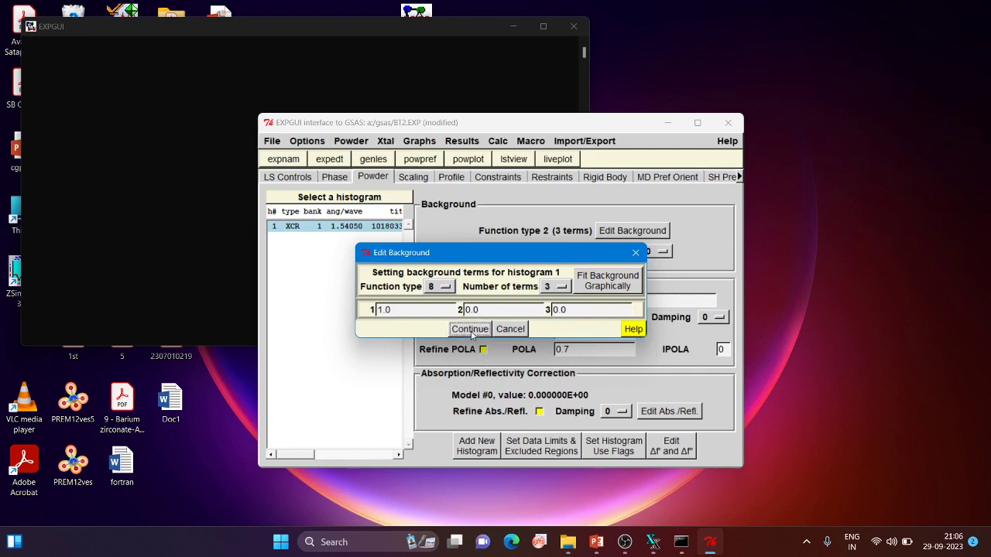
left_click_drag(496, 259, 551, 248)
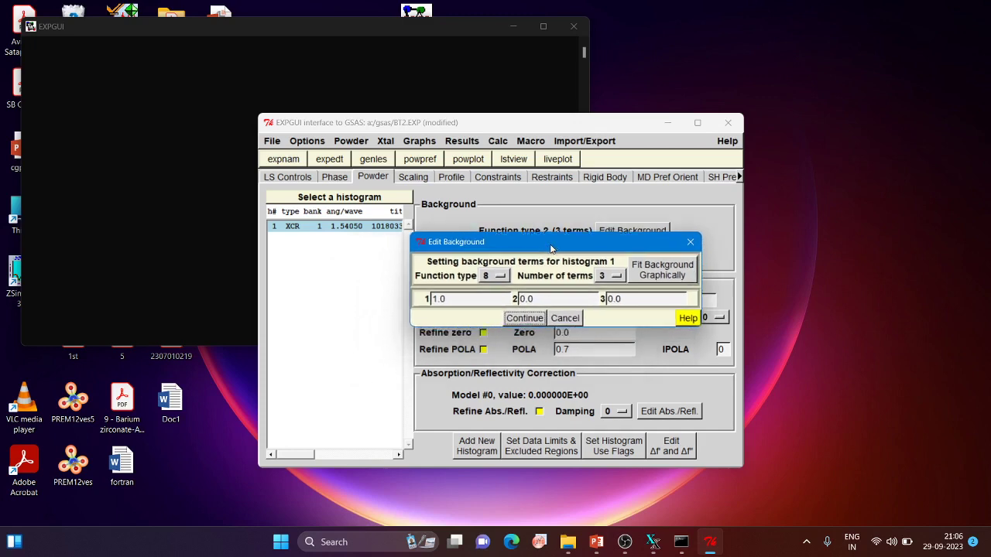
left_click(524, 318)
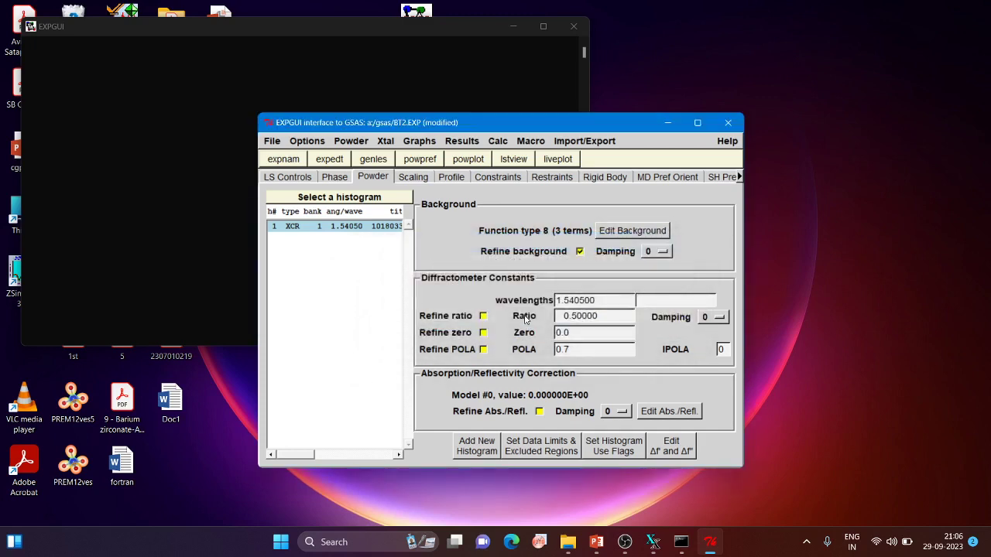
Review the new-histogram file settings, then the scaling, profile and phase parameters, without changing them.
left_click(476, 446)
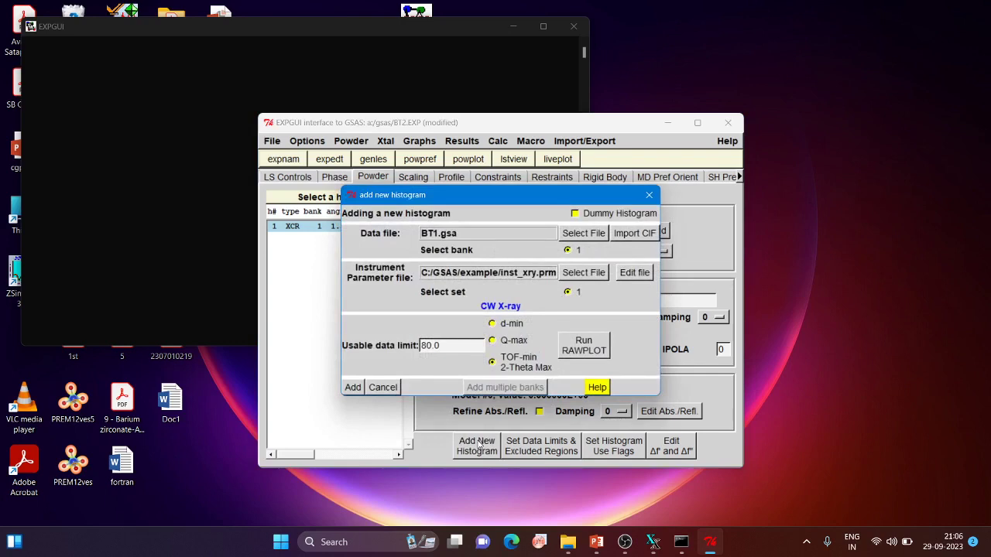
left_click(649, 196)
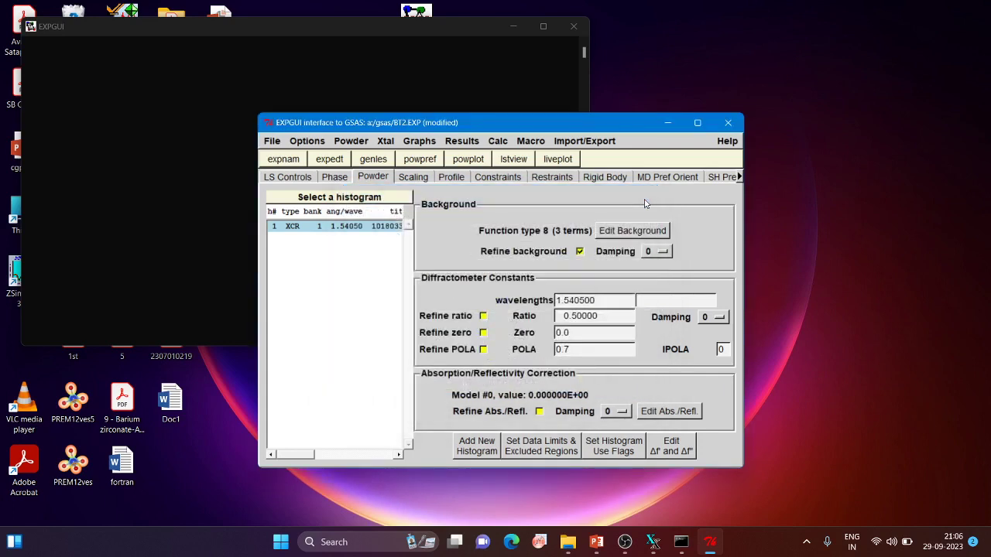
left_click(414, 178)
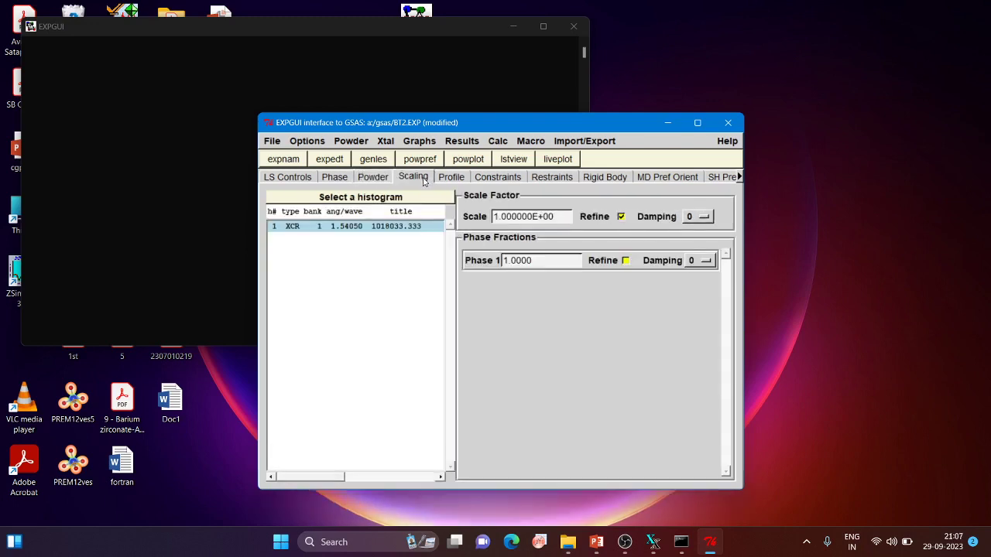
left_click(449, 177)
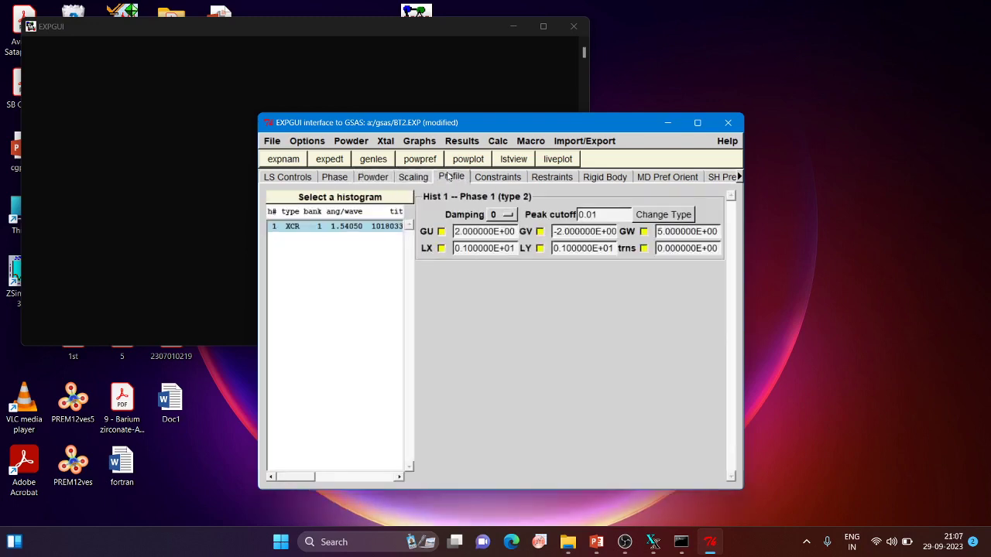
left_click(336, 178)
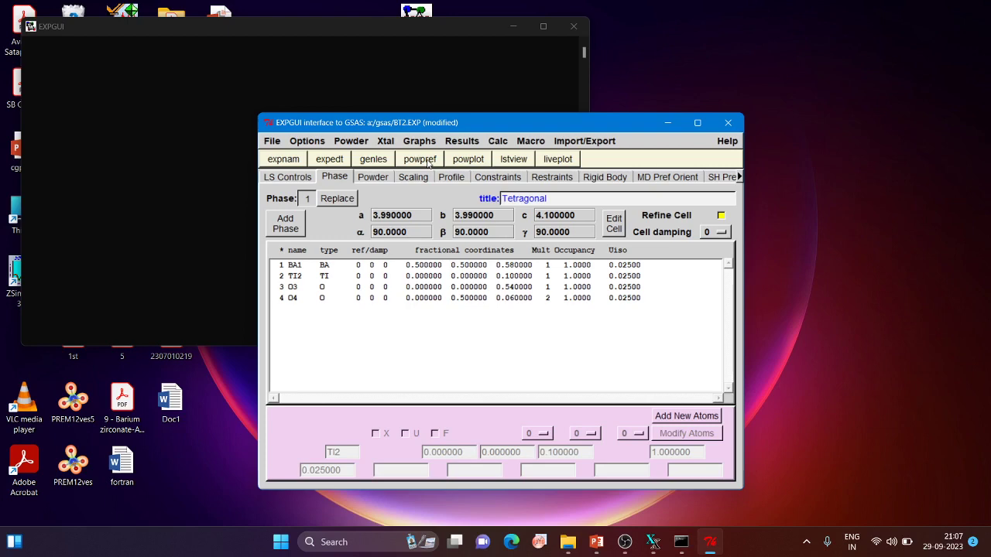
Run powpref on BT2 and load the newly modified version of the experiment file.
left_click(427, 161)
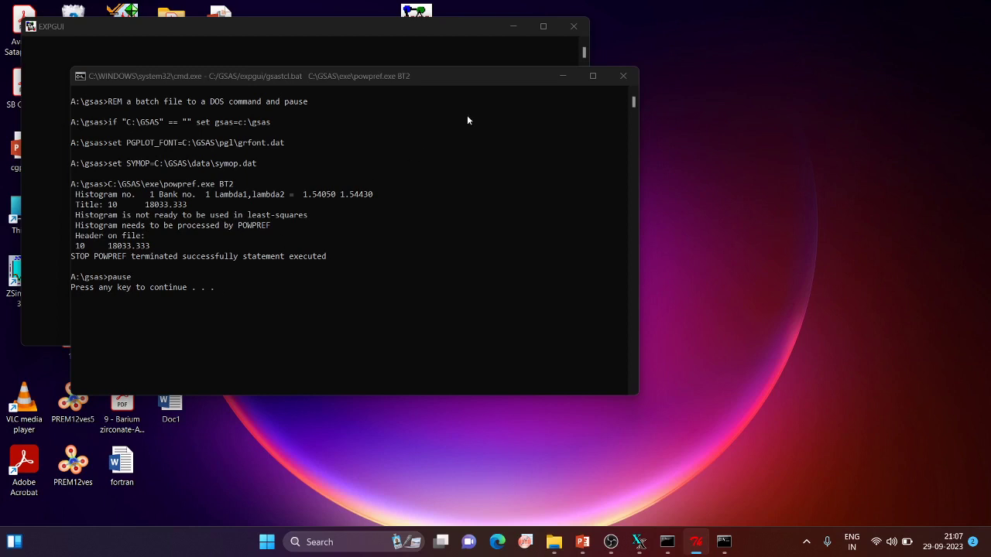
left_click_drag(453, 74, 503, 93)
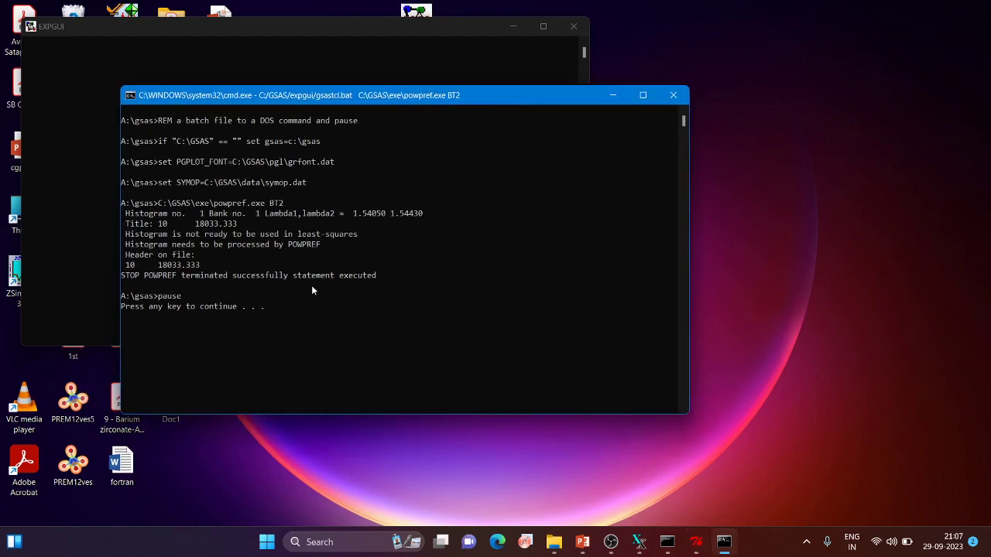
key("Return")
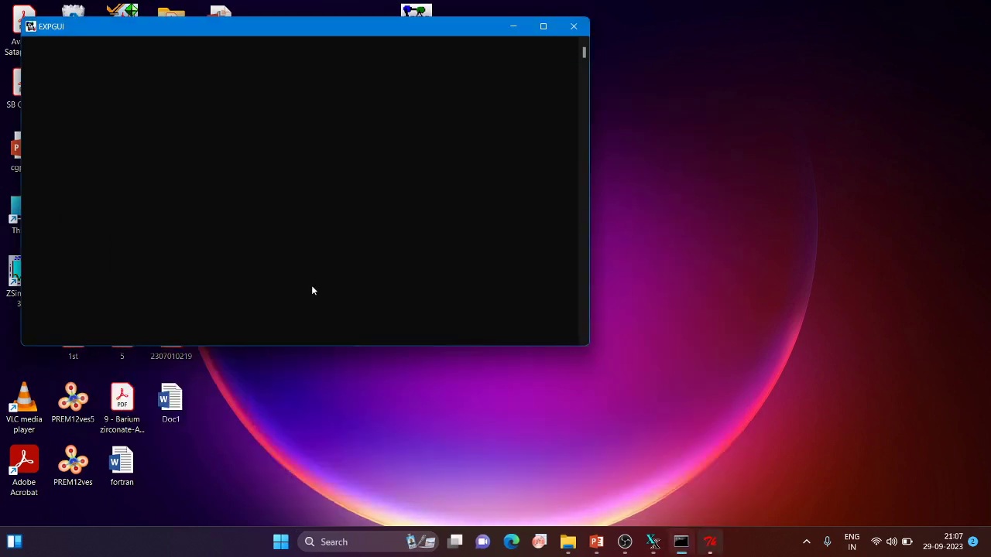
left_click(563, 28)
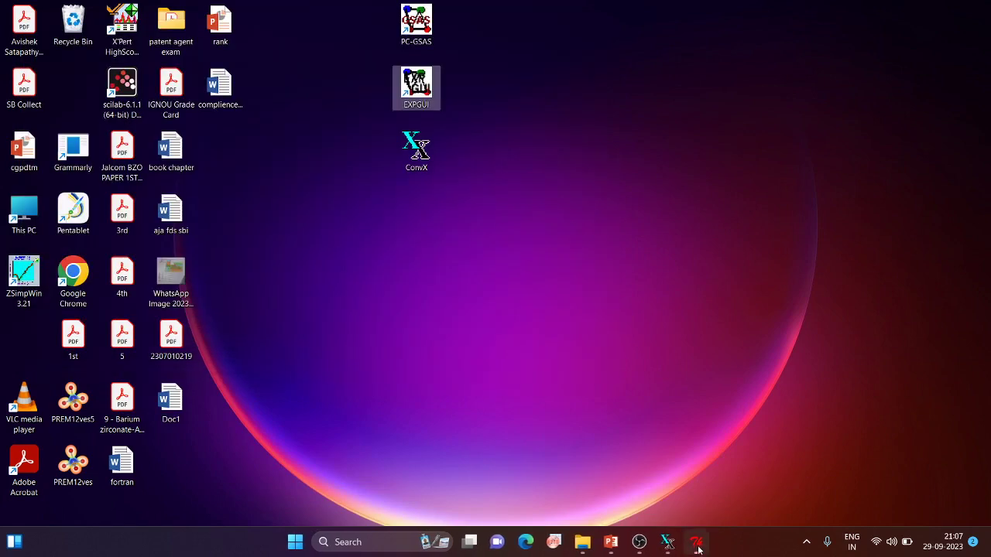
left_click(698, 549)
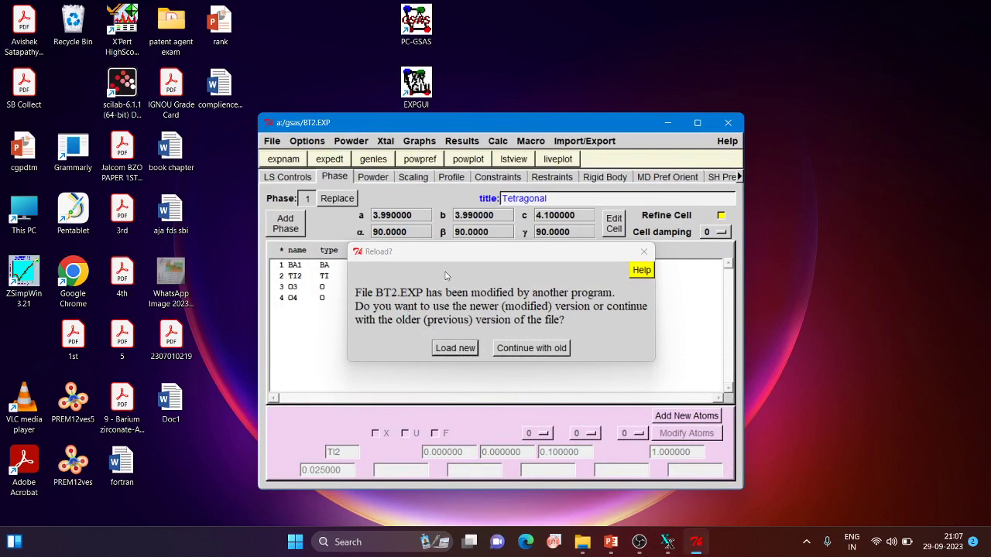
left_click(456, 348)
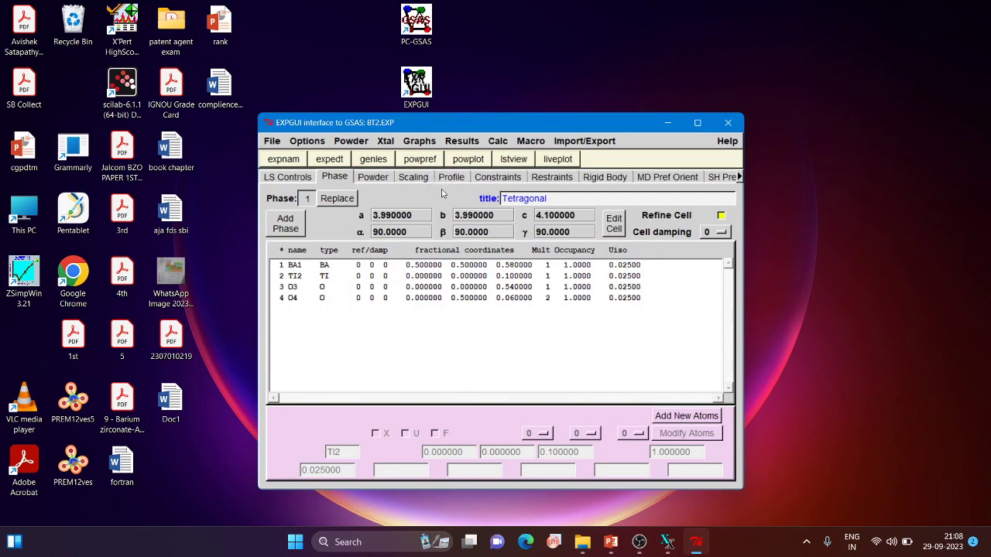
Run the genles least-squares refinement on BT2 and load the newly modified experiment file.
left_click(374, 163)
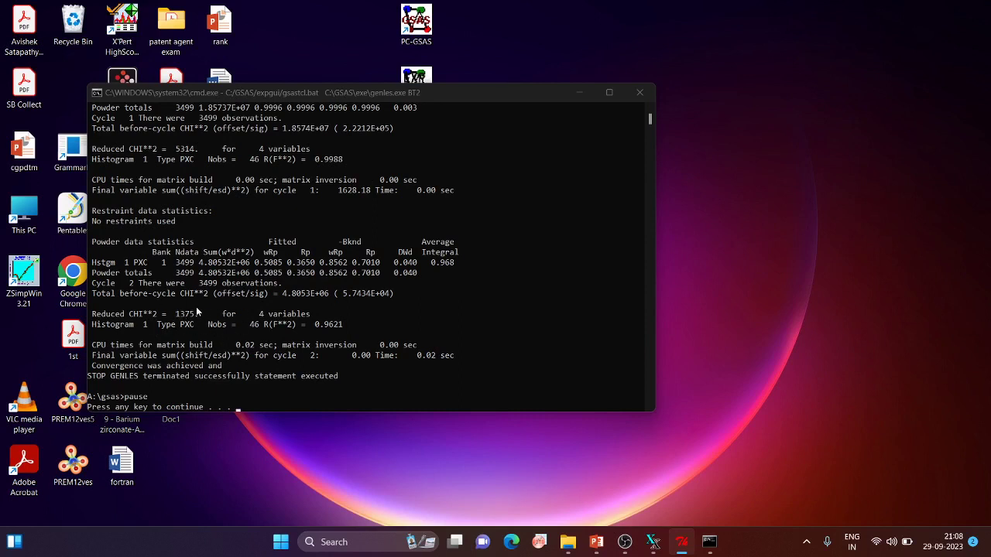
left_click(256, 408)
key("Return")
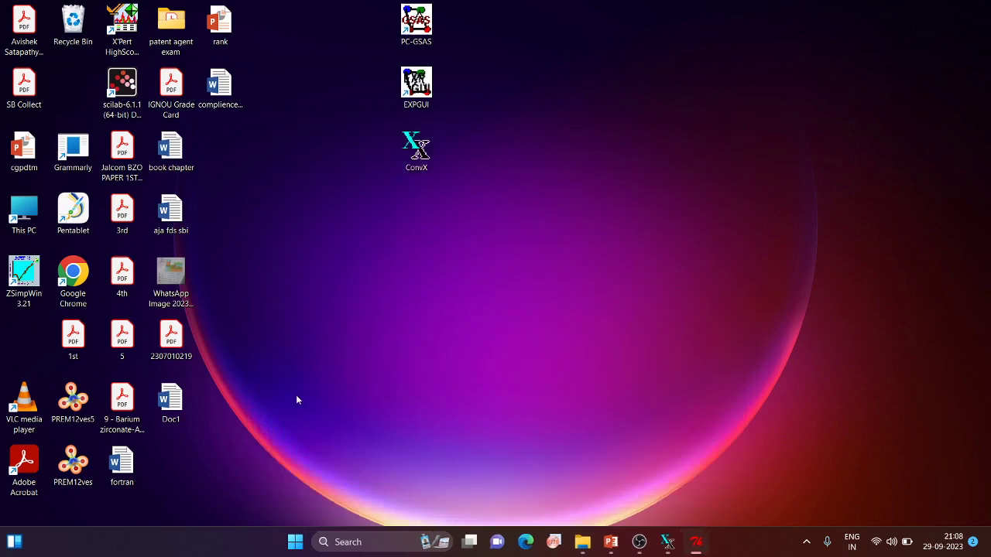
left_click(696, 542)
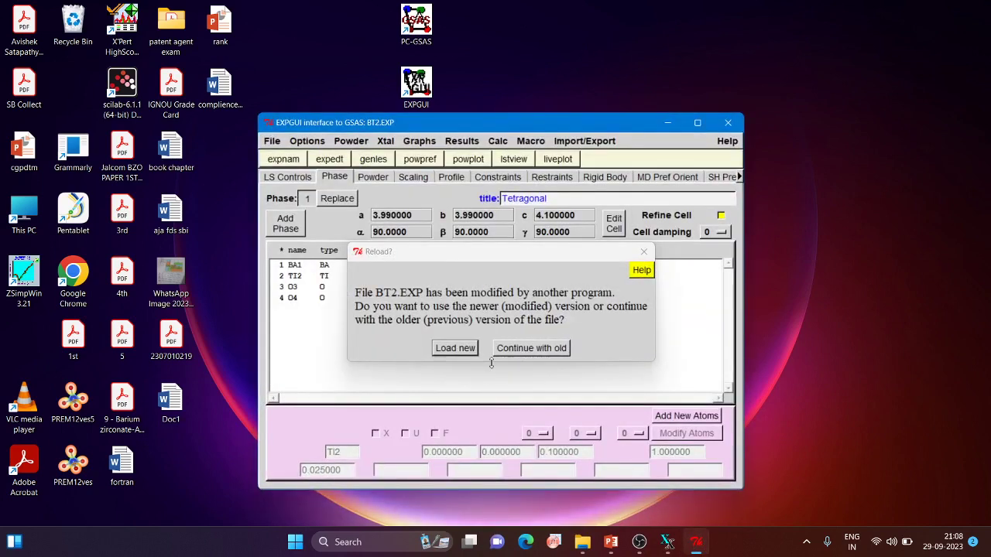
left_click(465, 353)
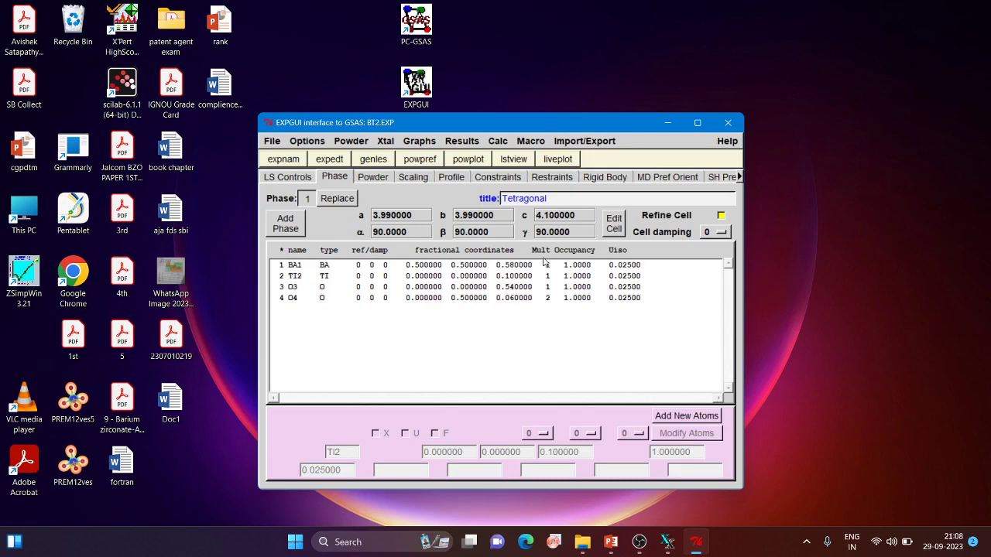
Enable unit cell refinement for the Tetragonal phase, run powpref on BT2, and load the newly modified experiment file.
left_click(720, 216)
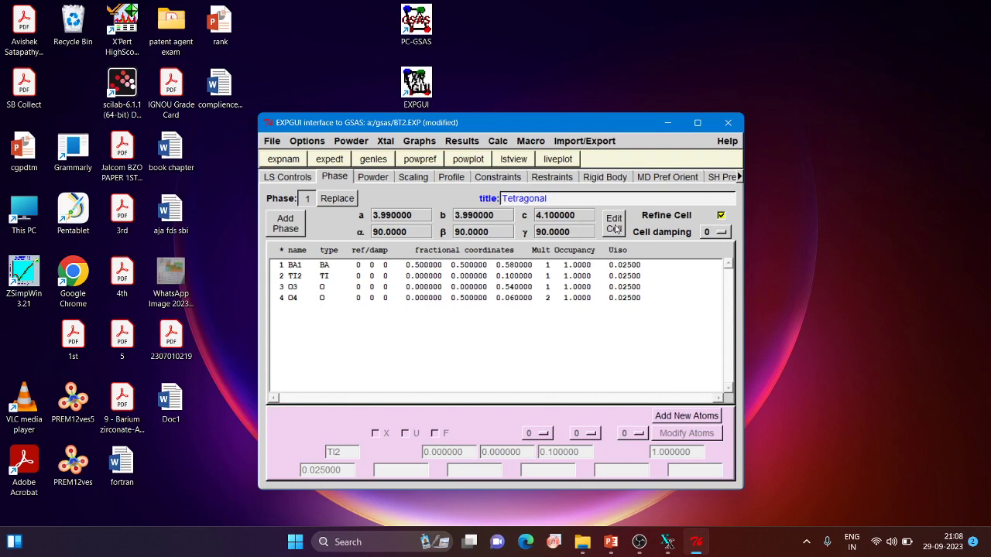
left_click(421, 160)
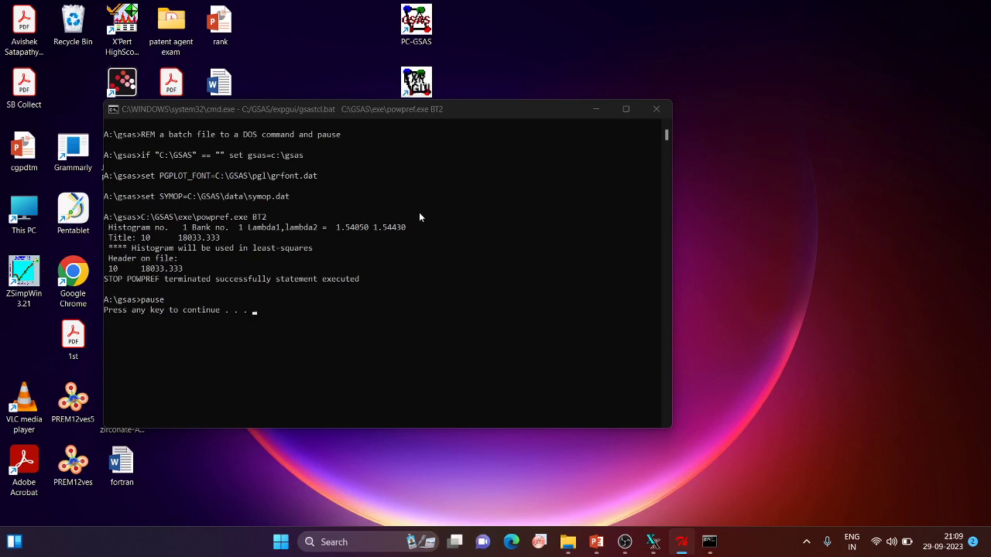
left_click(348, 324)
key("Return")
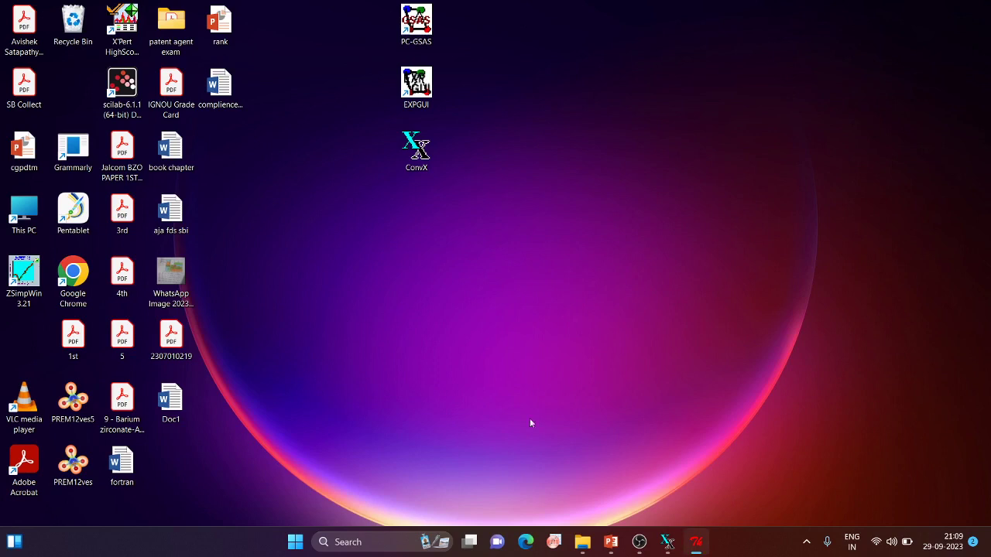
left_click(698, 543)
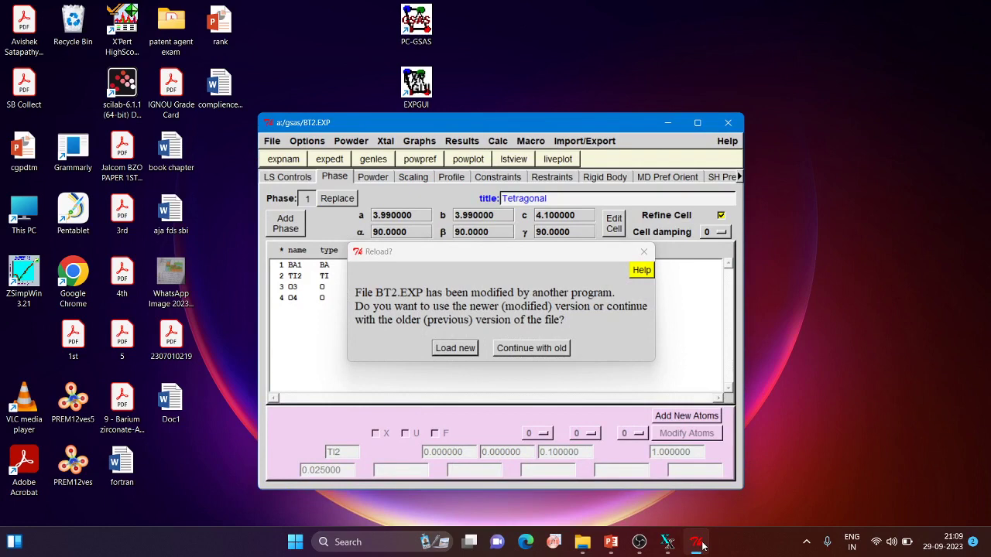
left_click(455, 348)
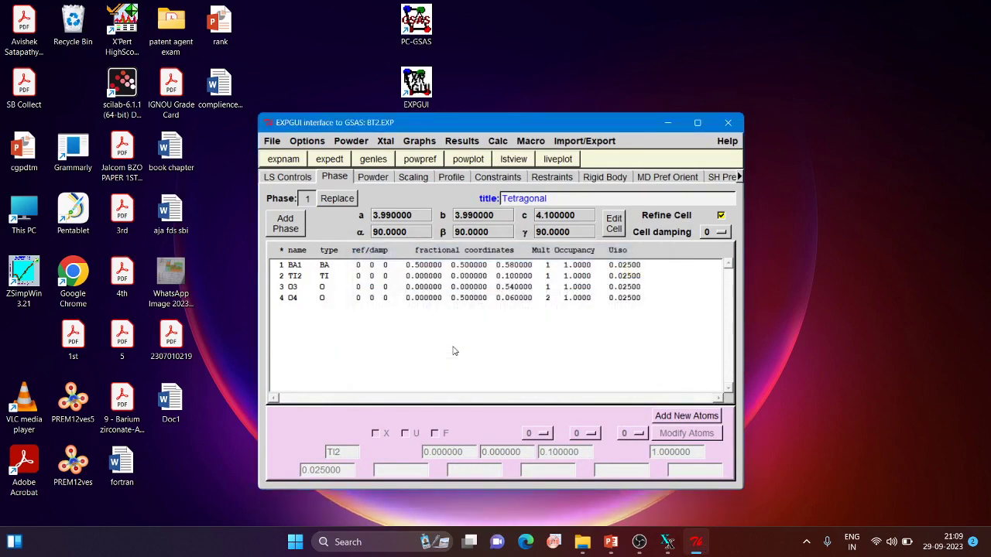
Run genles on BT2 to refine the cell parameters, and load the newly modified experiment file.
left_click(383, 160)
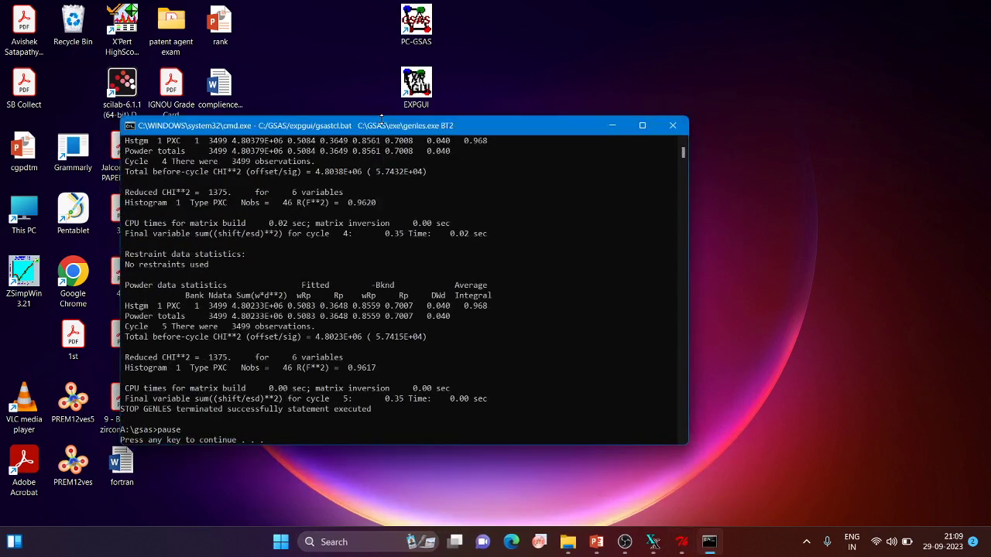
key("Return")
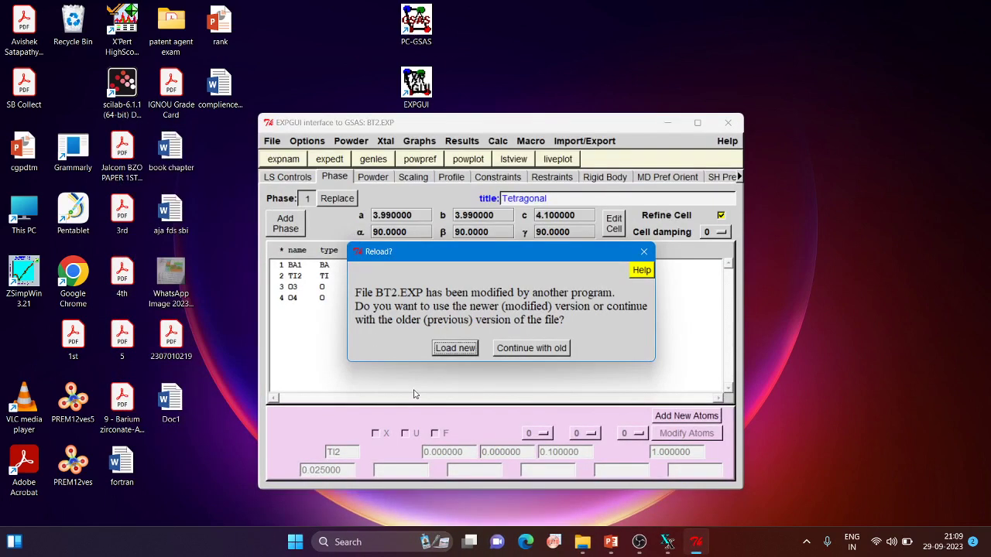
left_click(454, 349)
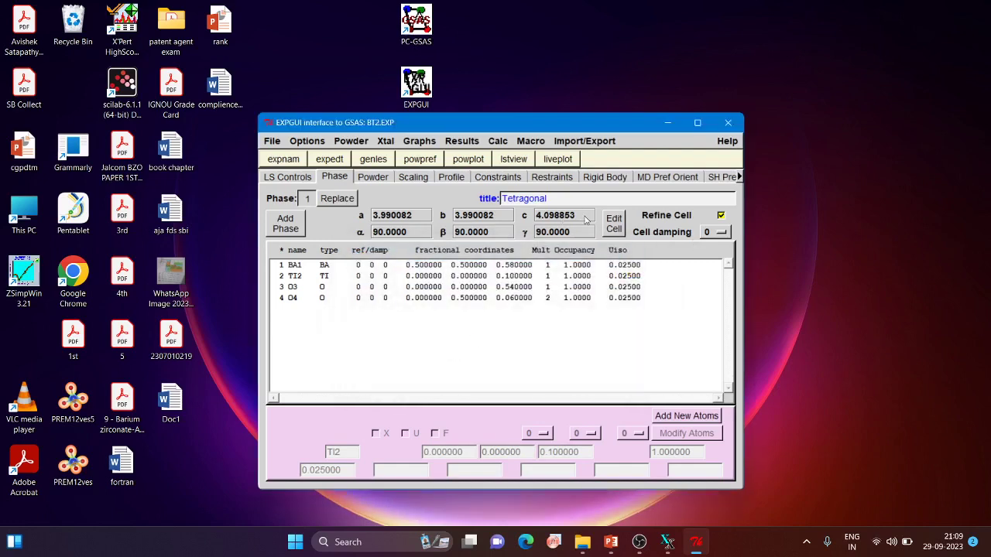
Turn off unit cell refinement for the Tetragonal phase and run powpref on BT2.
left_click(721, 216)
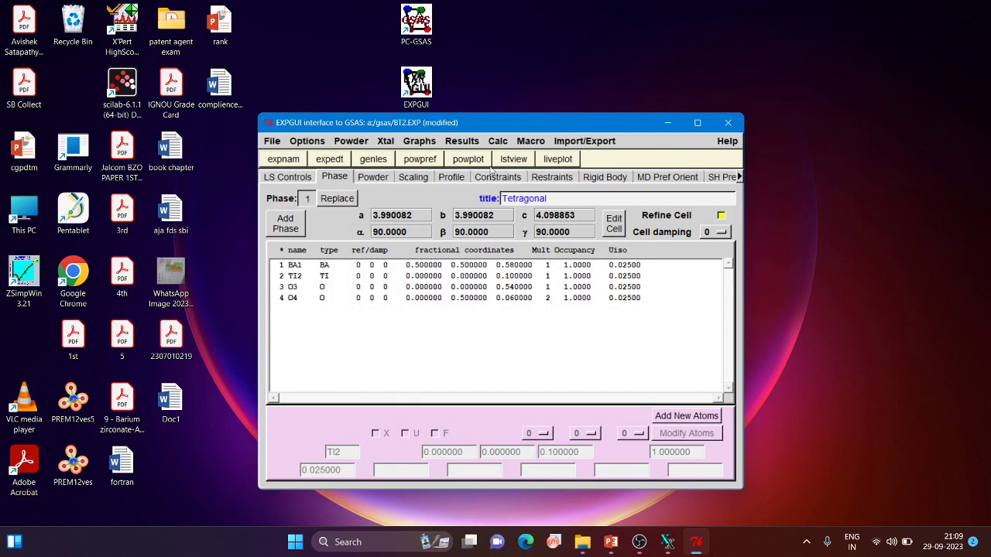
left_click(424, 161)
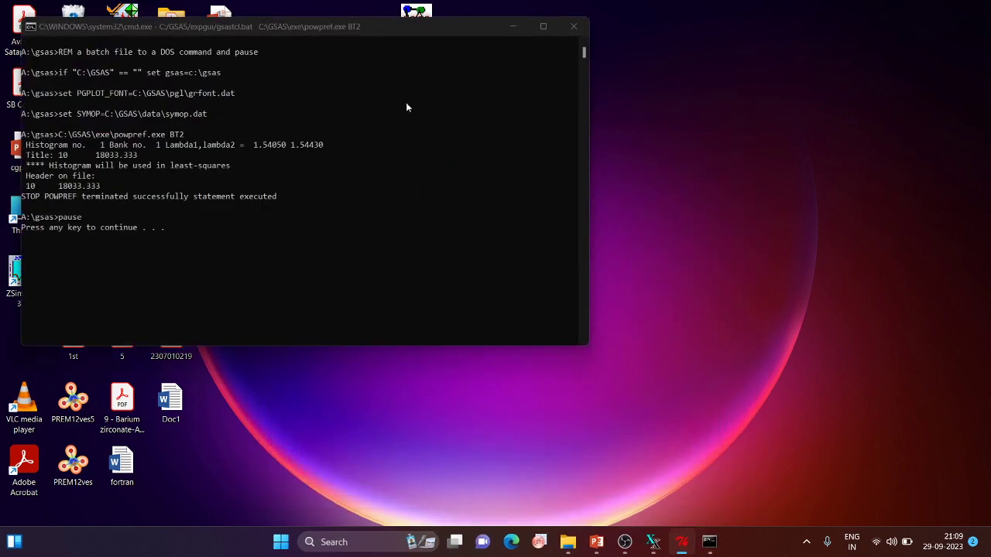
left_click_drag(372, 26, 456, 54)
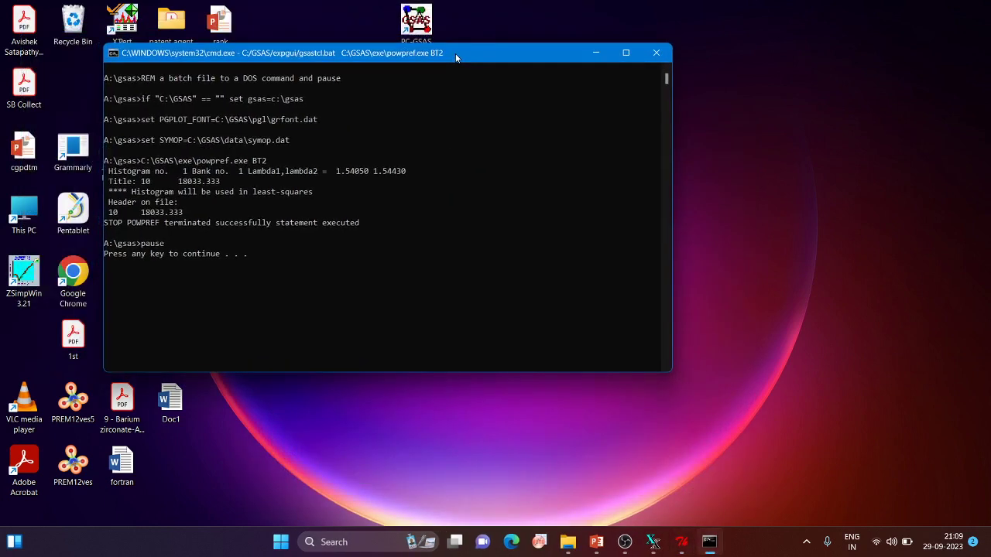
key("Return")
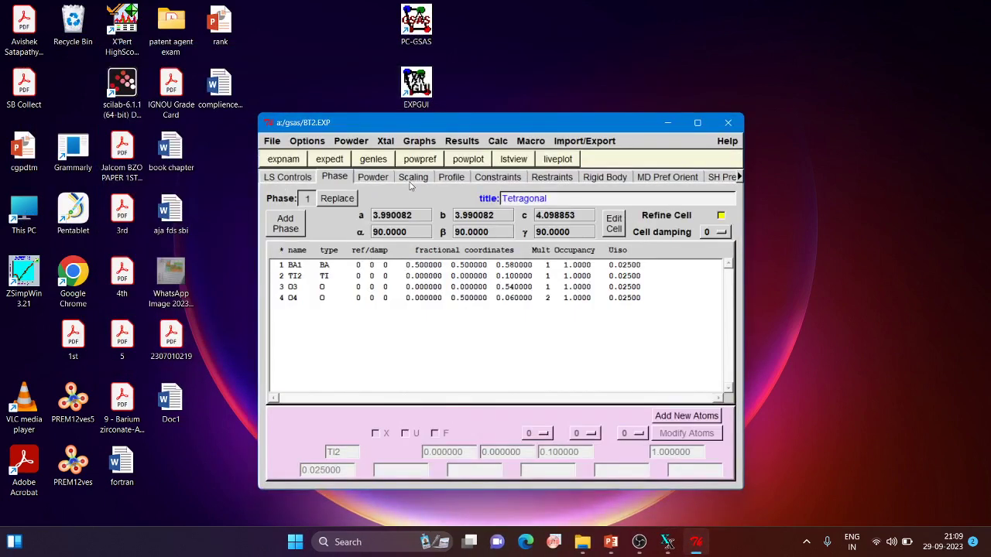
Run the genles least-squares refinement on BT2 with the cell parameters fixed.
left_click(378, 163)
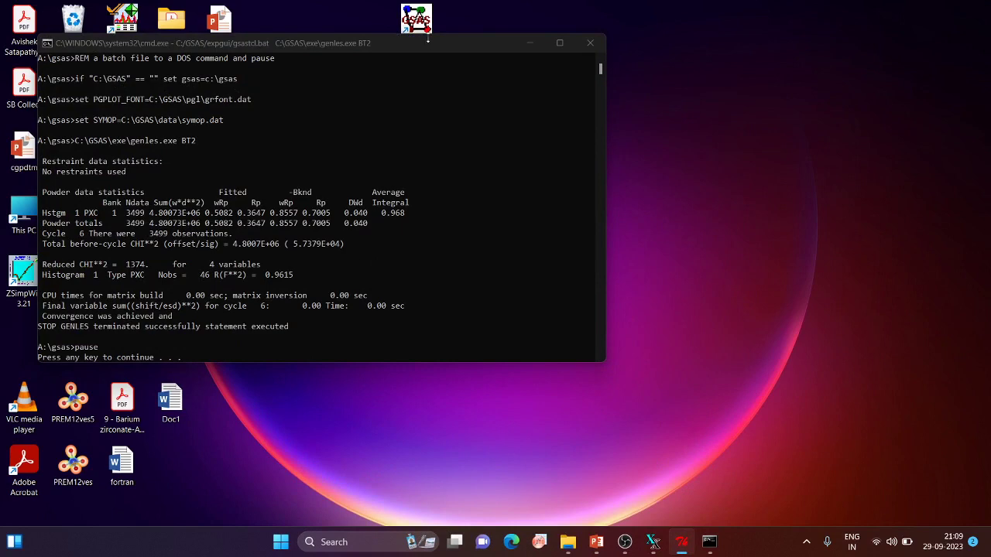
left_click_drag(428, 45, 642, 135)
key("Return")
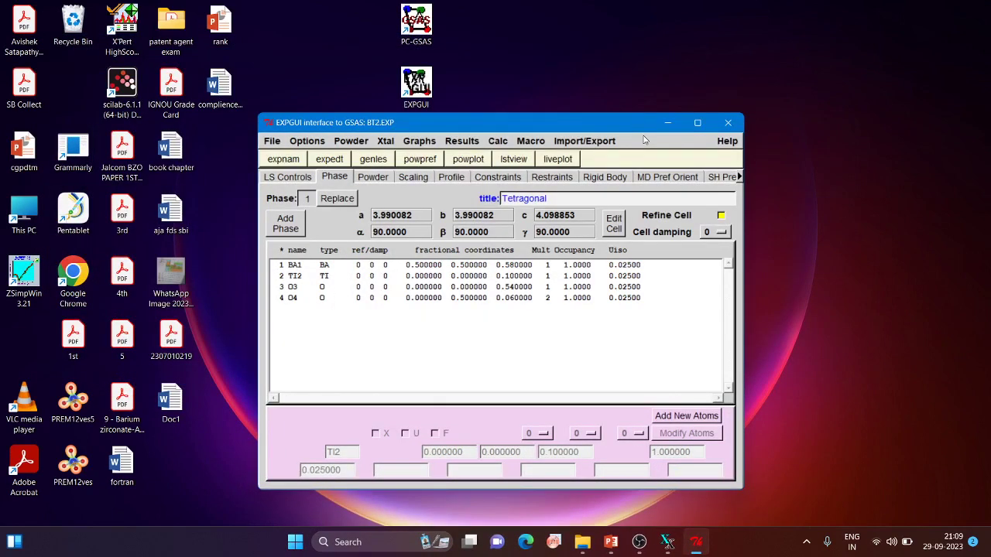
Enable refinement of the GU profile term for histogram 1, phase 1, and run powpref on BT2.
mouse_move(699, 123)
left_click(697, 124)
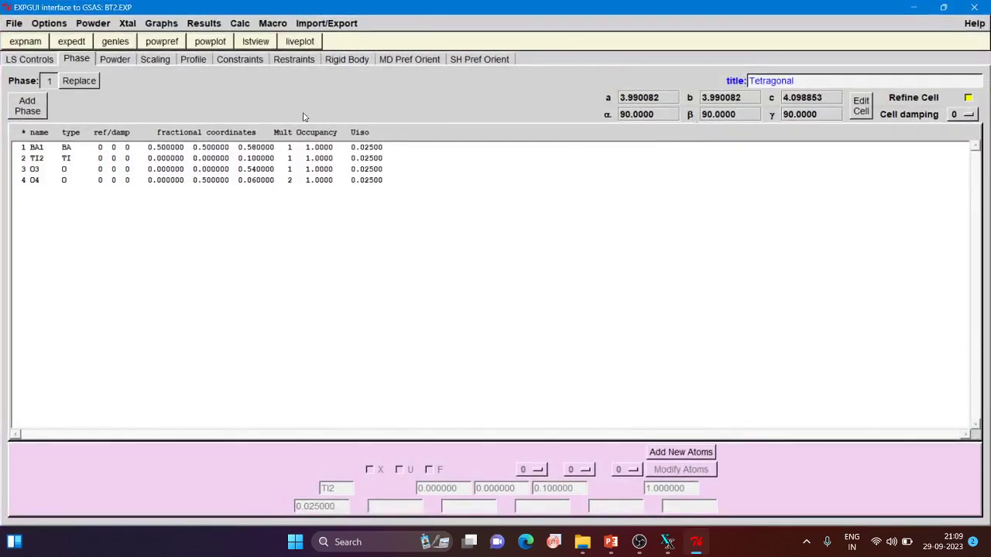
left_click(167, 60)
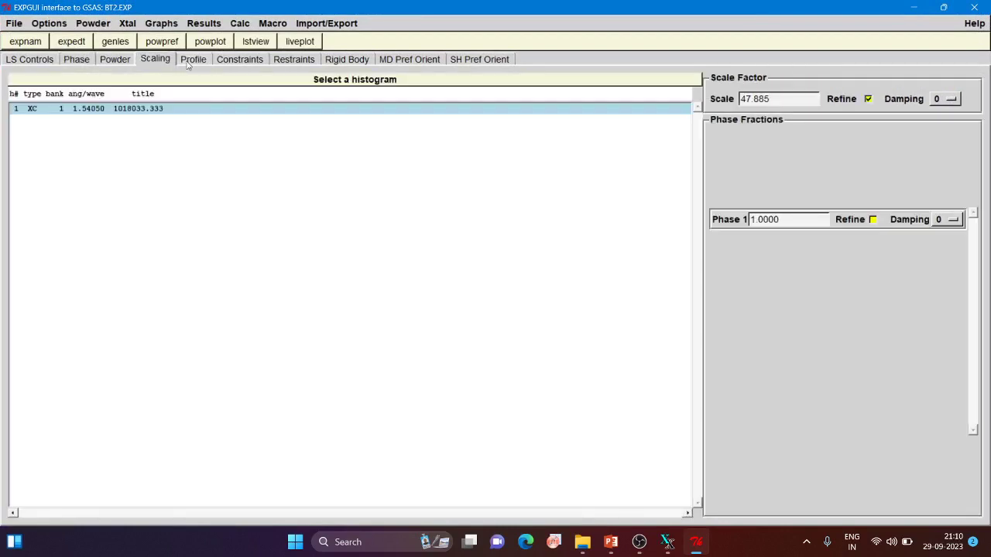
left_click(189, 62)
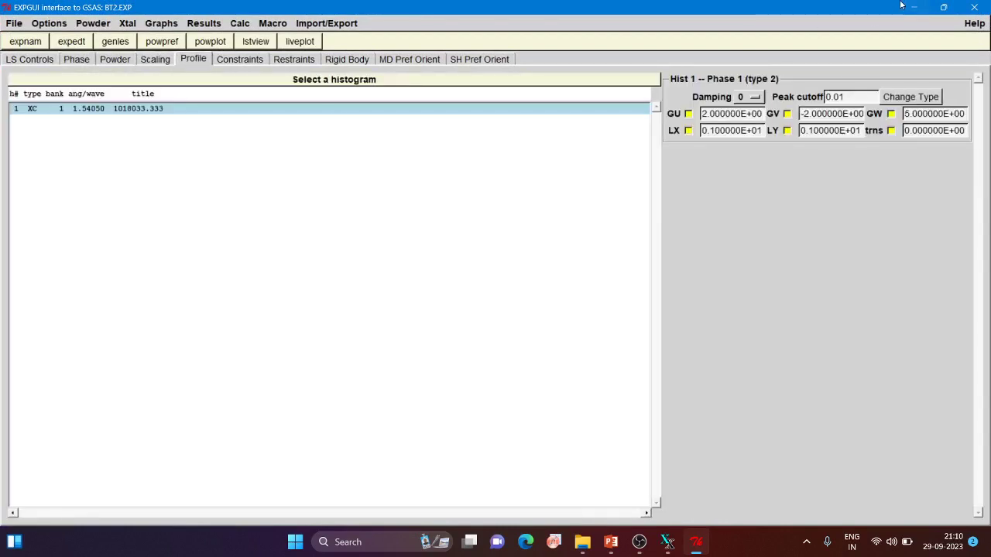
left_click(943, 7)
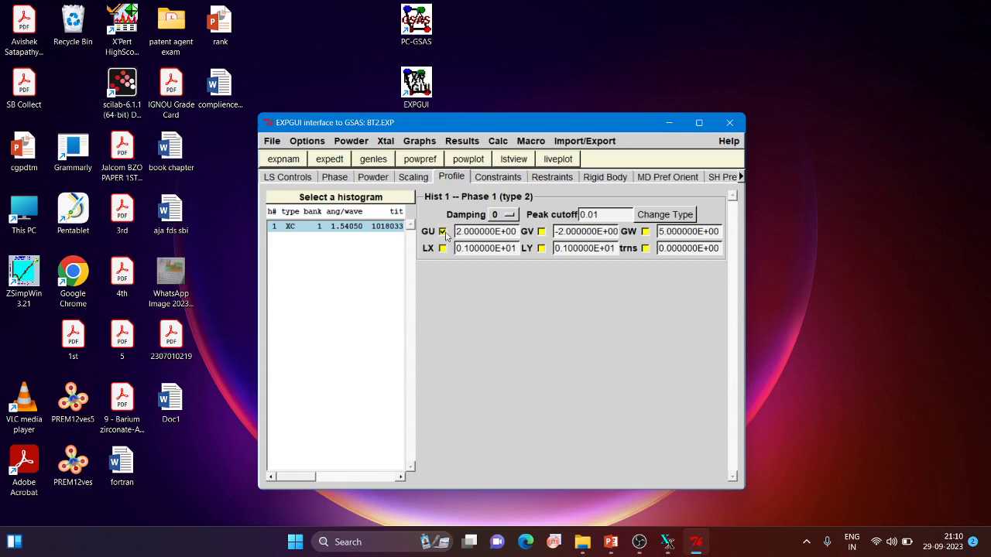
left_click(428, 159)
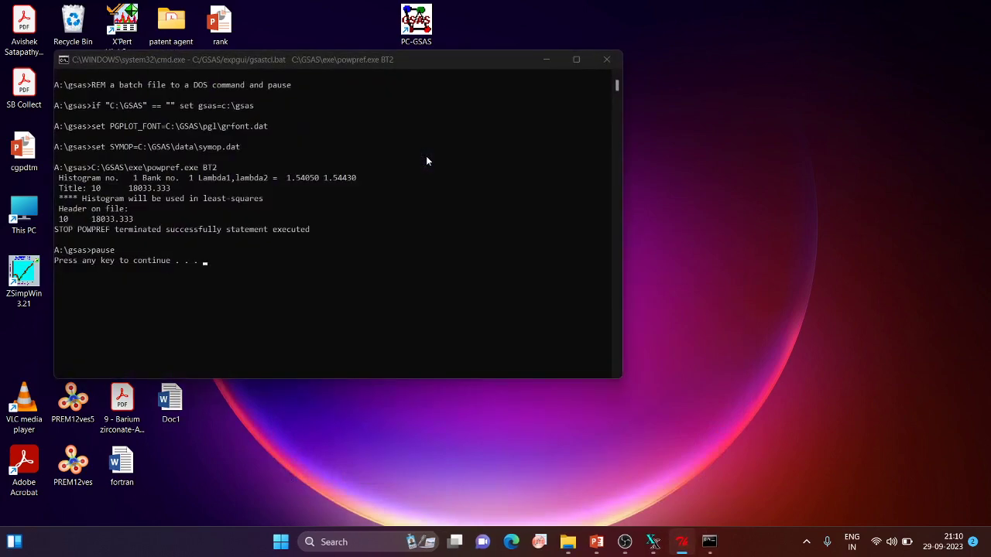
left_click_drag(427, 62, 654, 98)
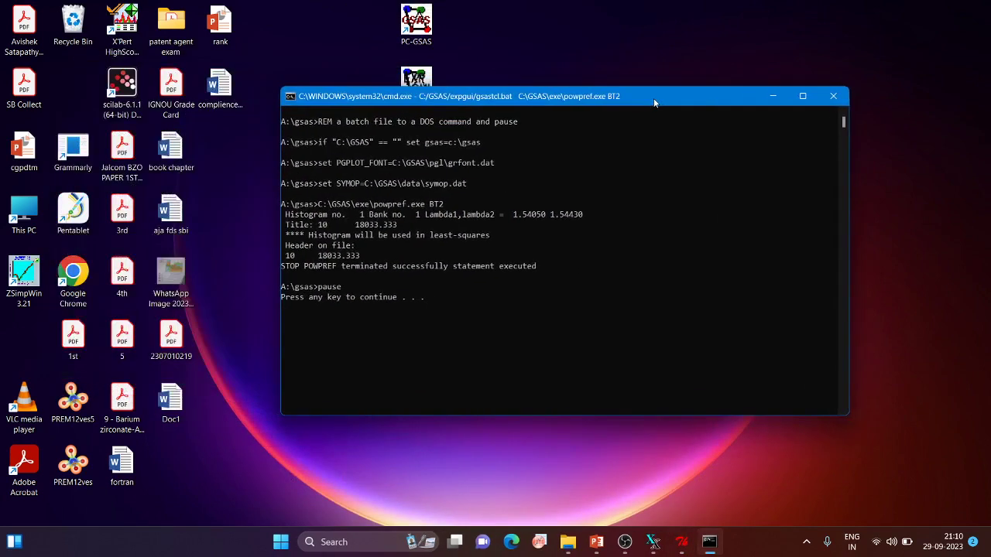
key("Return")
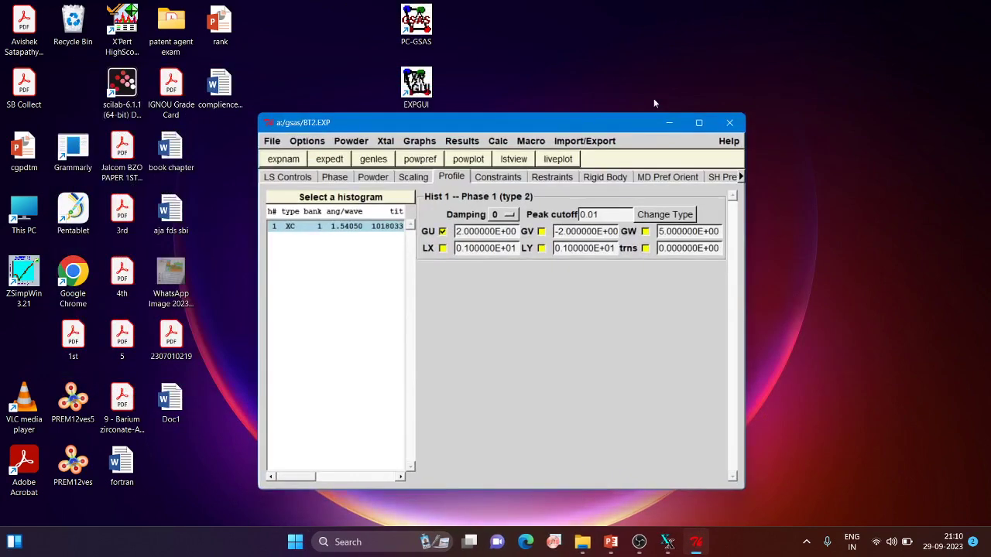
Run genles on BT2 to refine the GU profile term, and load the newly modified experiment file.
left_click(382, 159)
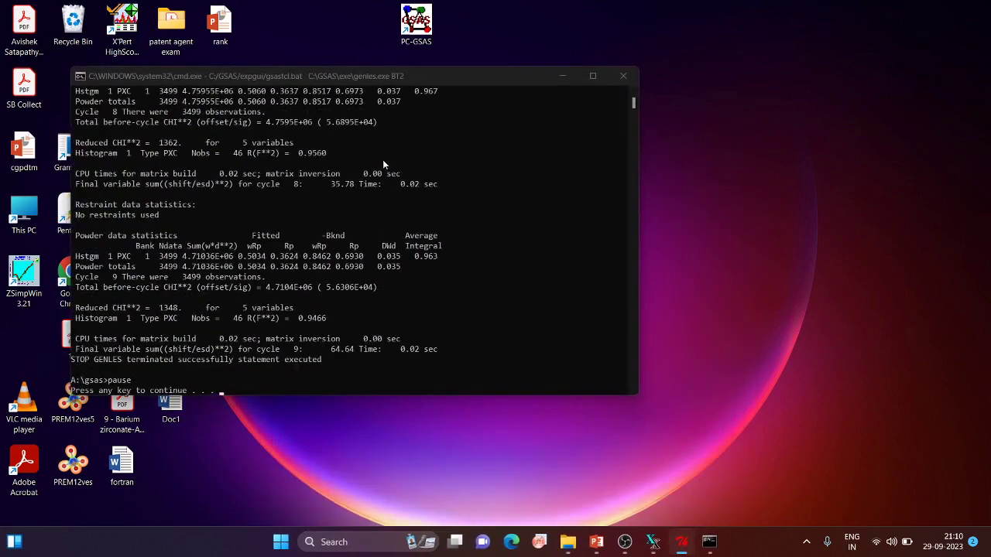
left_click(449, 77)
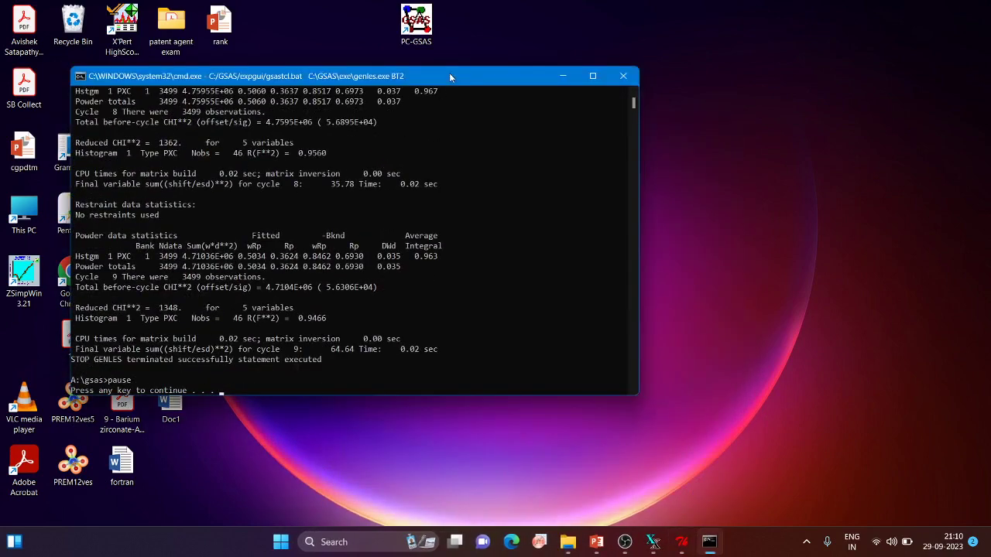
key("Return")
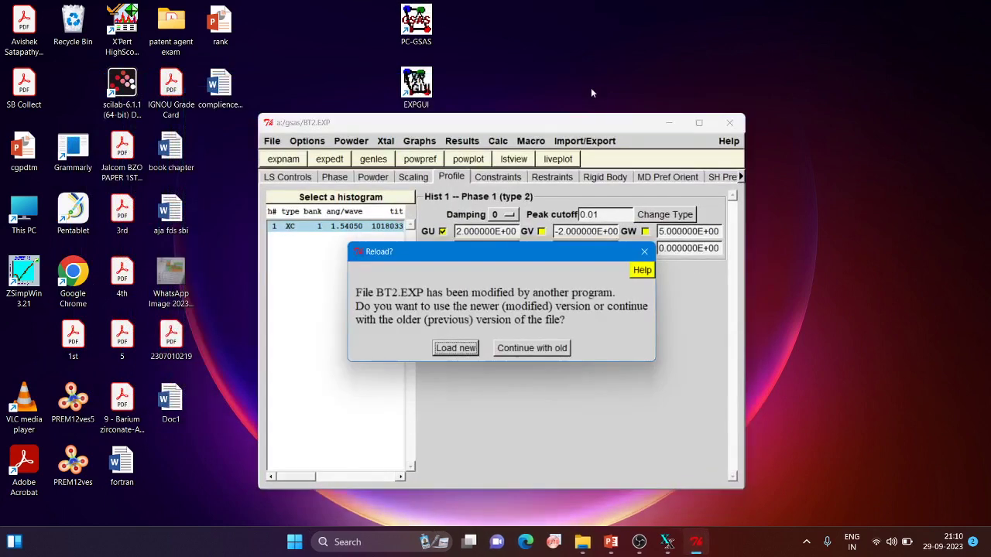
left_click(458, 347)
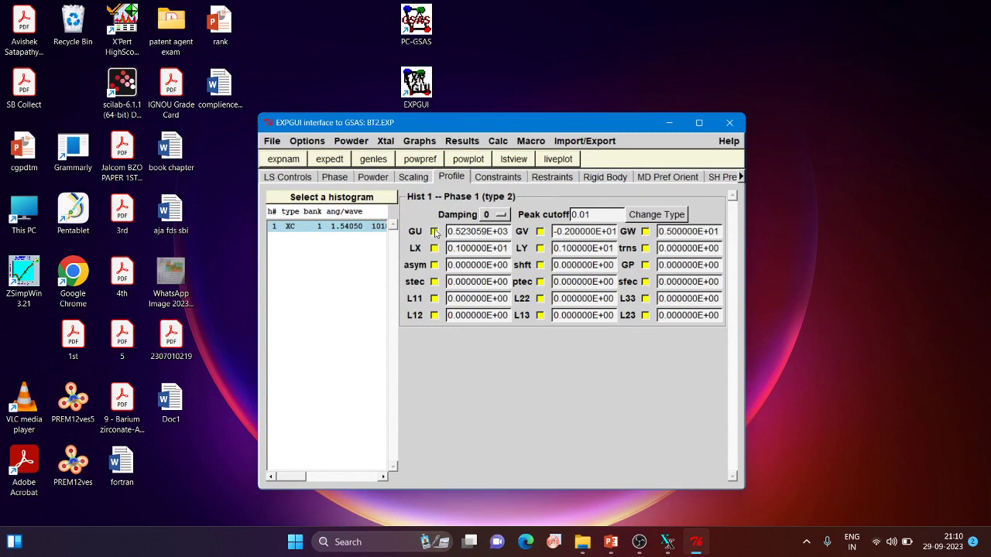
Turn off refinement of the GU profile term, run powpref on BT2, and load the newly modified experiment file.
left_click(434, 232)
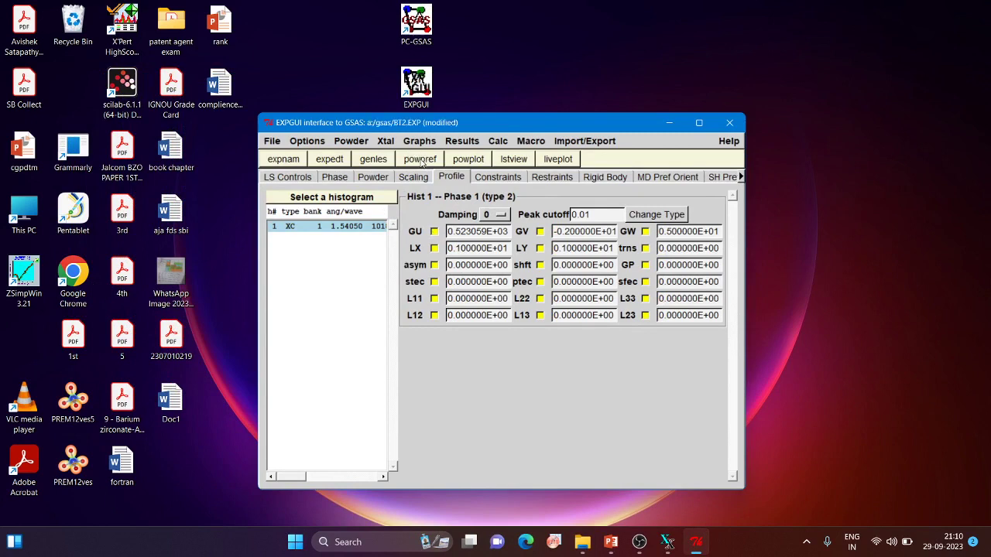
left_click(420, 159)
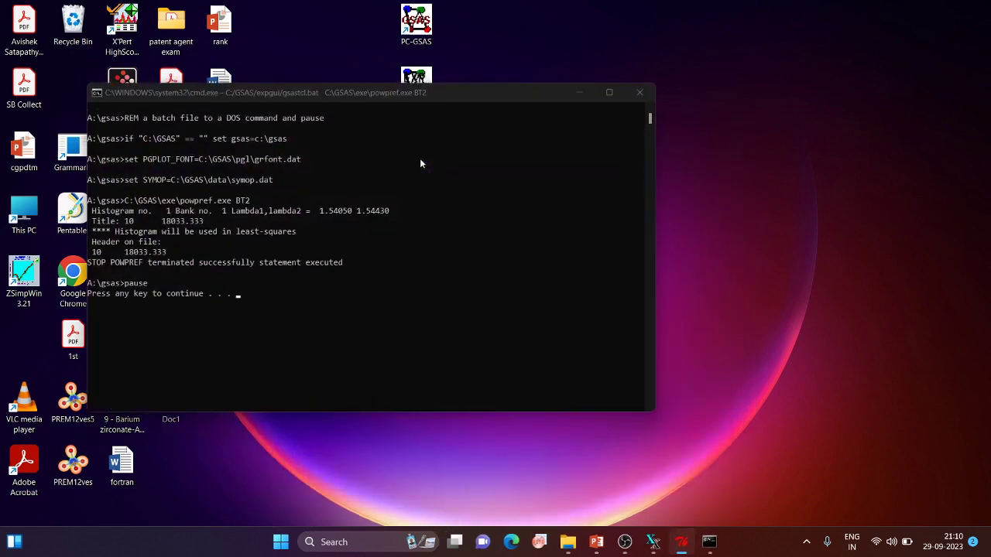
key("Return")
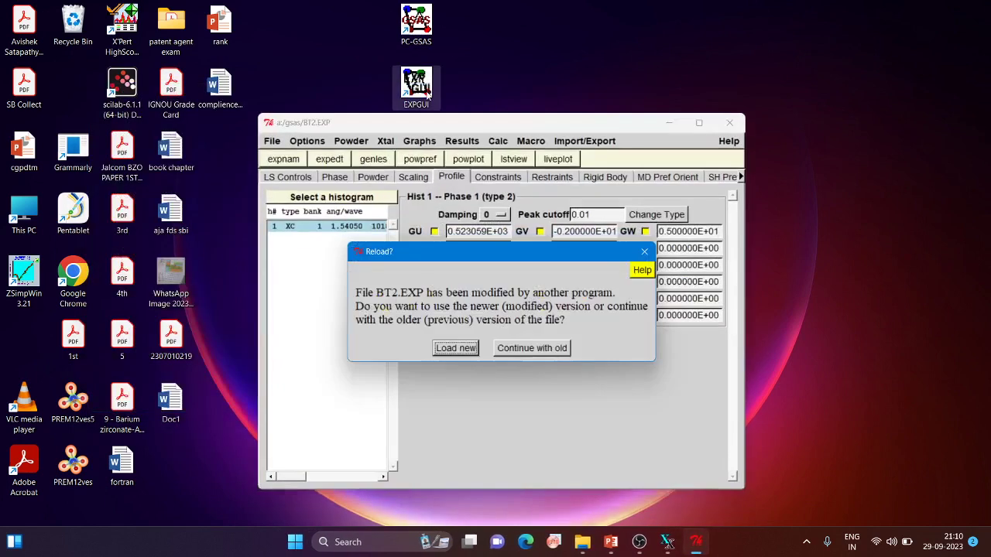
left_click(444, 351)
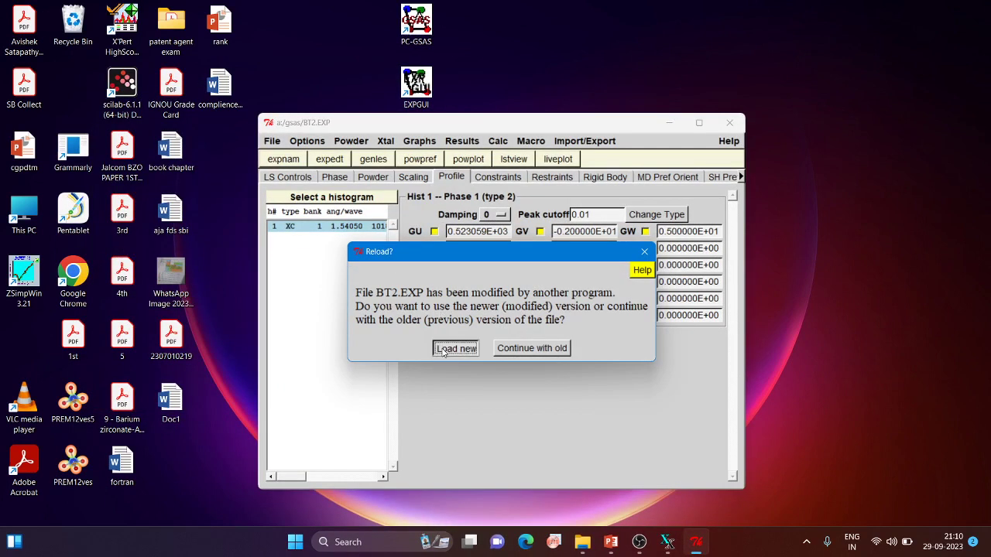
Run the genles least-squares refinement on BT2 with the GU term fixed.
left_click(377, 161)
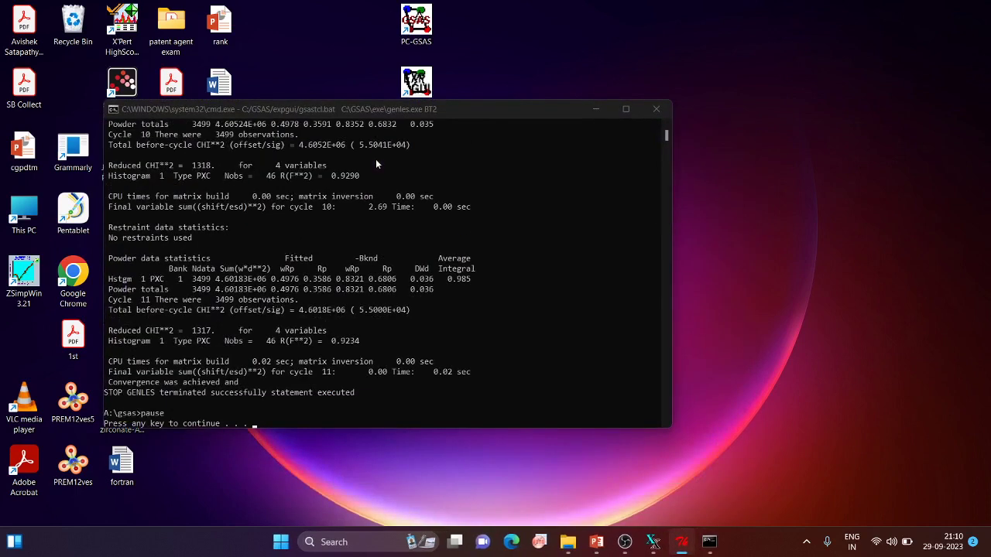
left_click(457, 115)
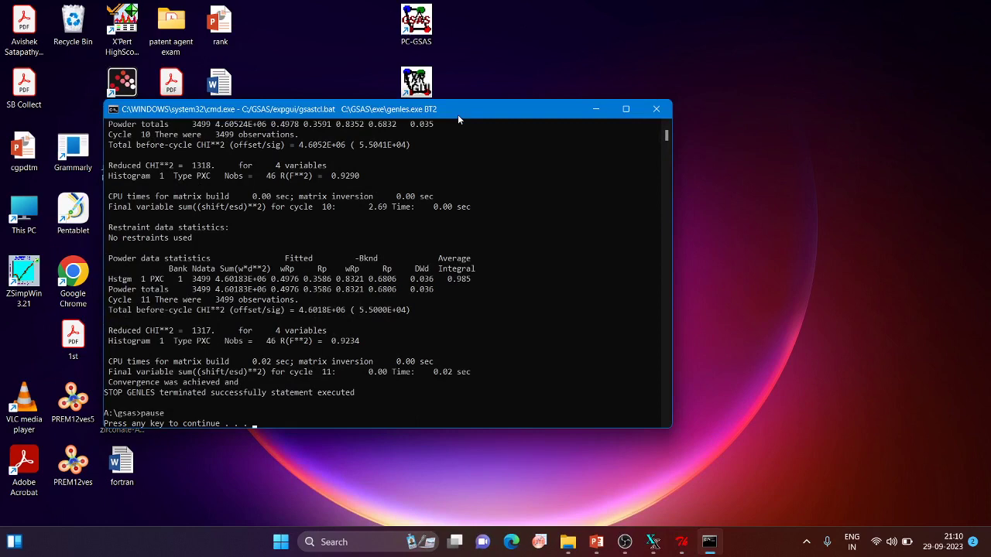
left_click_drag(458, 115, 569, 120)
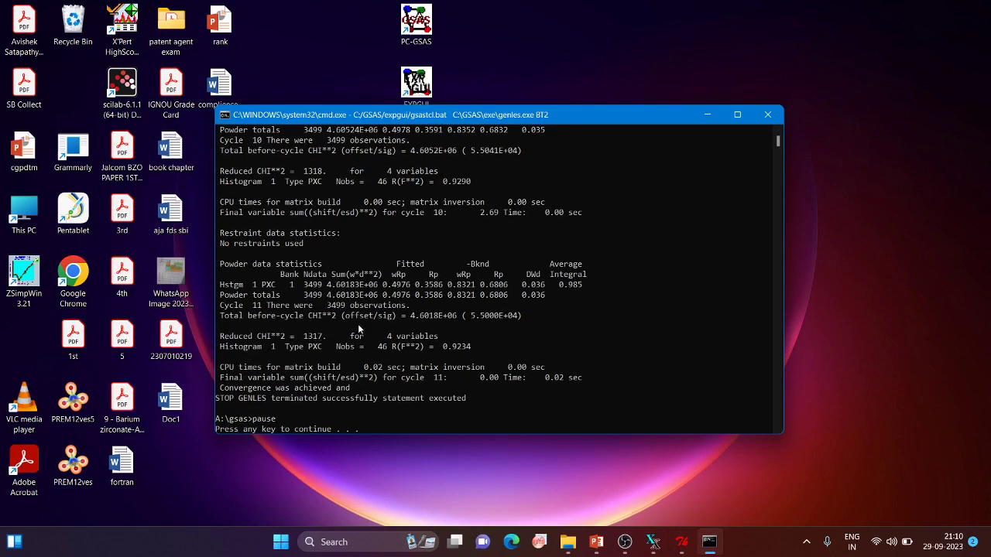
key("Return")
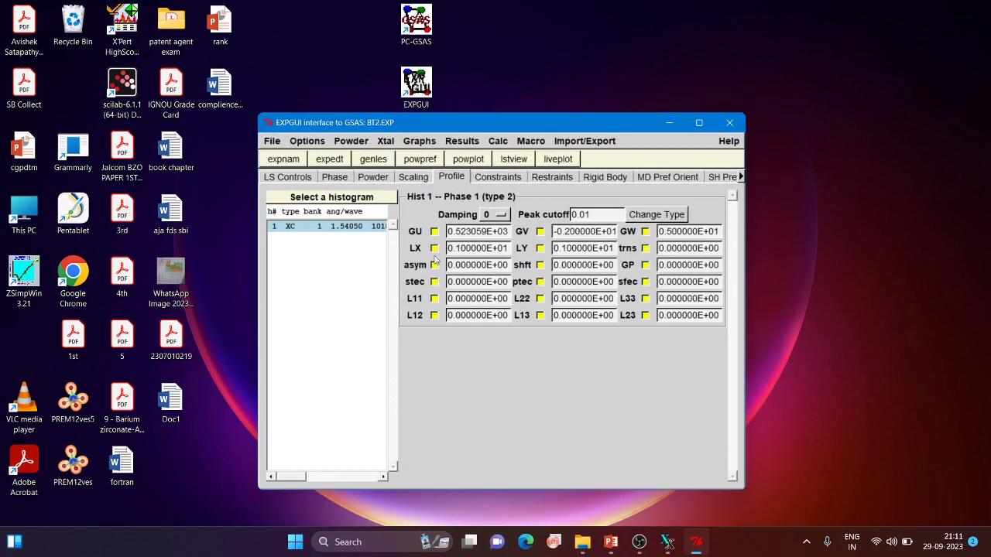
Plot the BT2 fit in liveplot and examine calculated against observed intensities around the strongest peak, between about 30 and 35 degrees 2-theta.
left_click(698, 122)
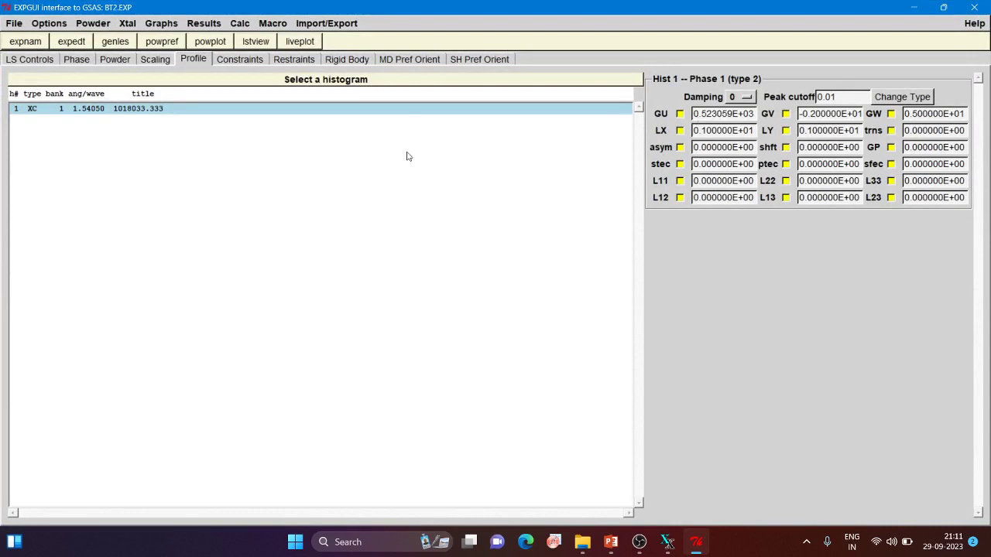
left_click(298, 43)
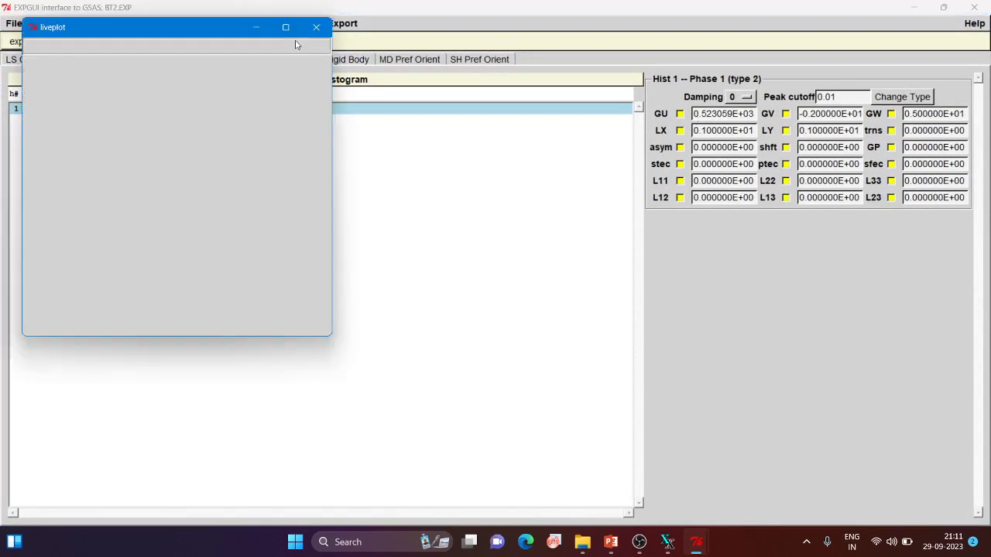
left_click(286, 27)
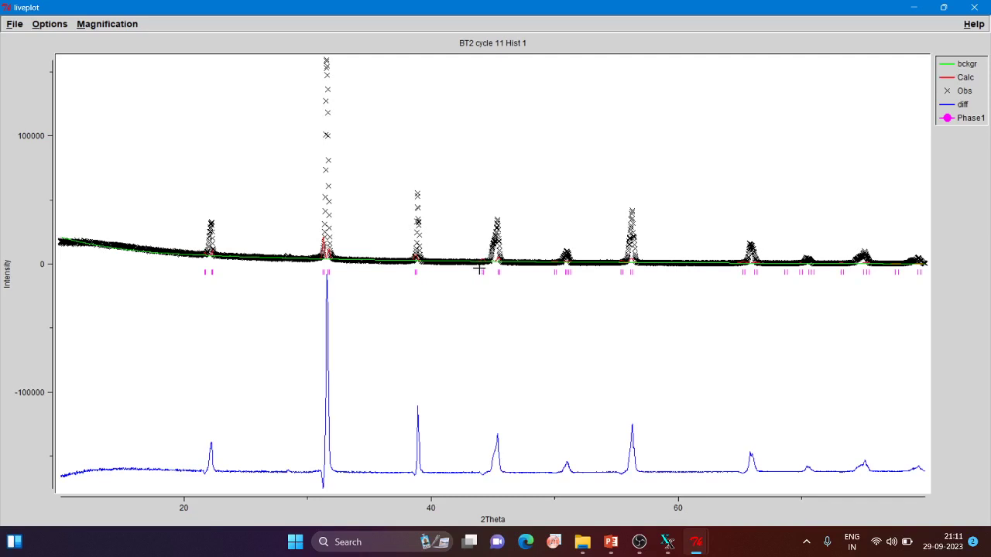
left_click_drag(309, 219, 365, 275)
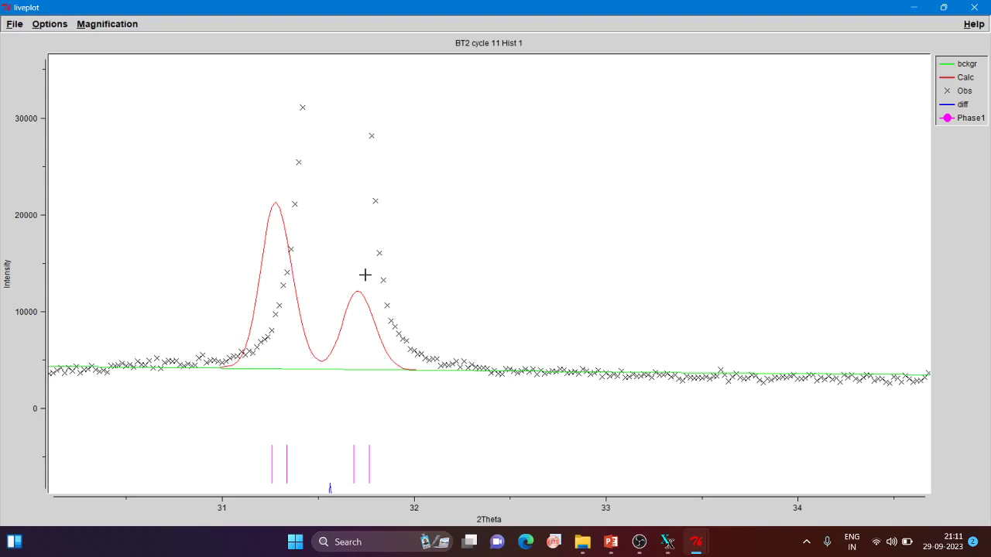
left_click(364, 274)
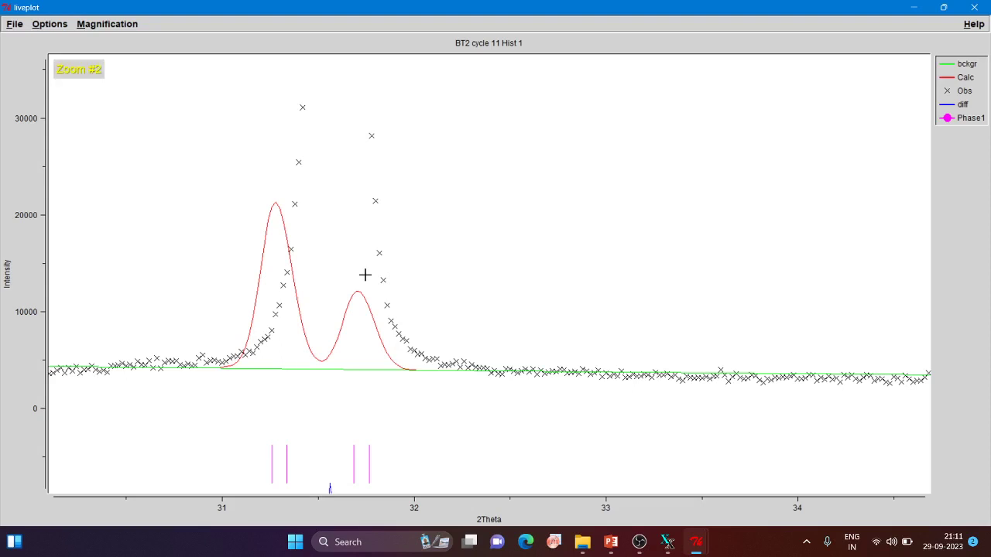
left_click(305, 222)
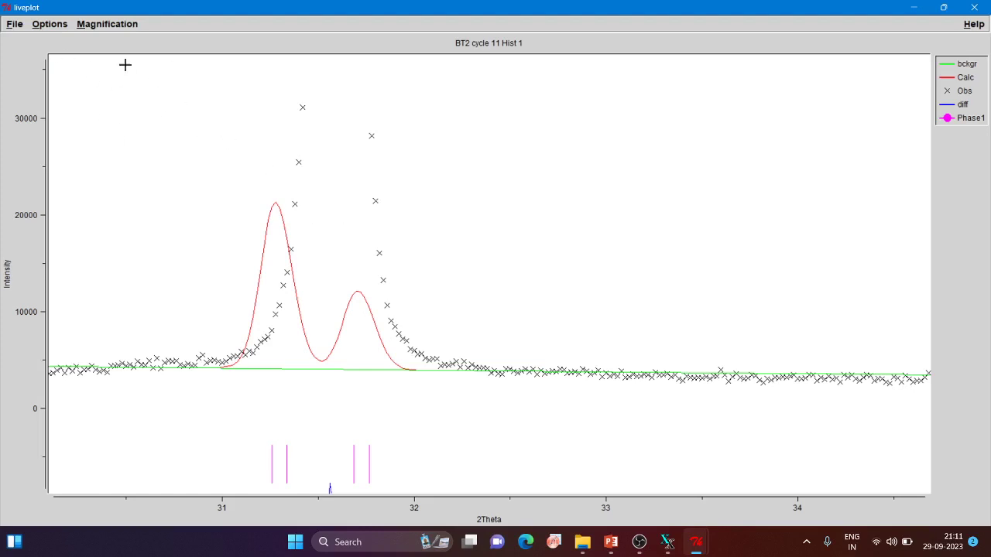
left_click(639, 200)
left_click(944, 7)
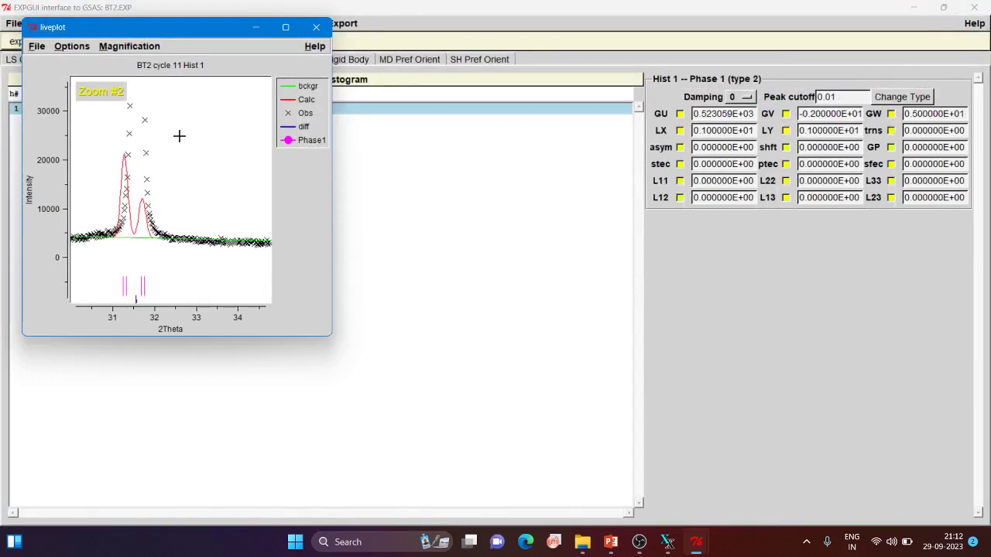
left_click(318, 27)
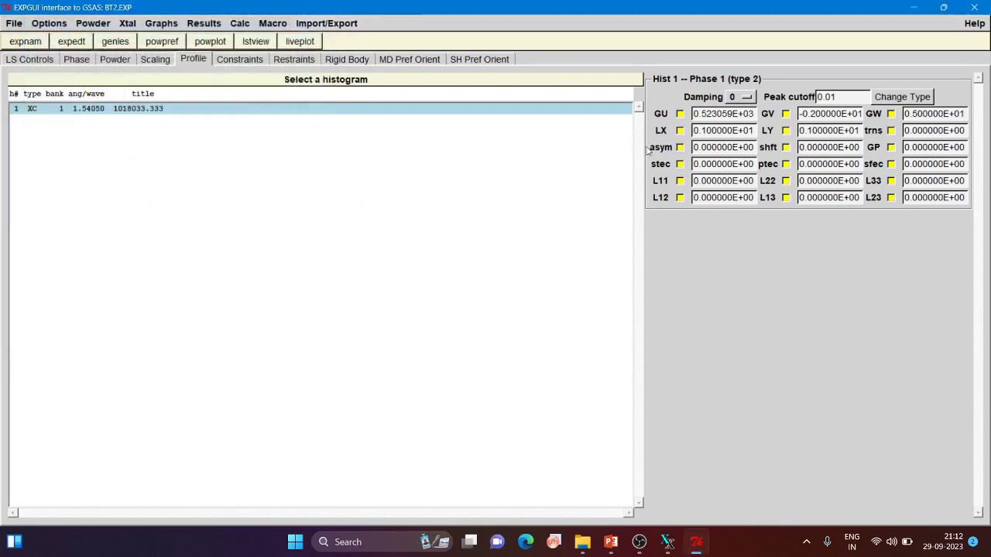
Reopen the full-range liveplot of BT2 and examine the fit of the first peak near 22 degrees 2-theta.
left_click(300, 45)
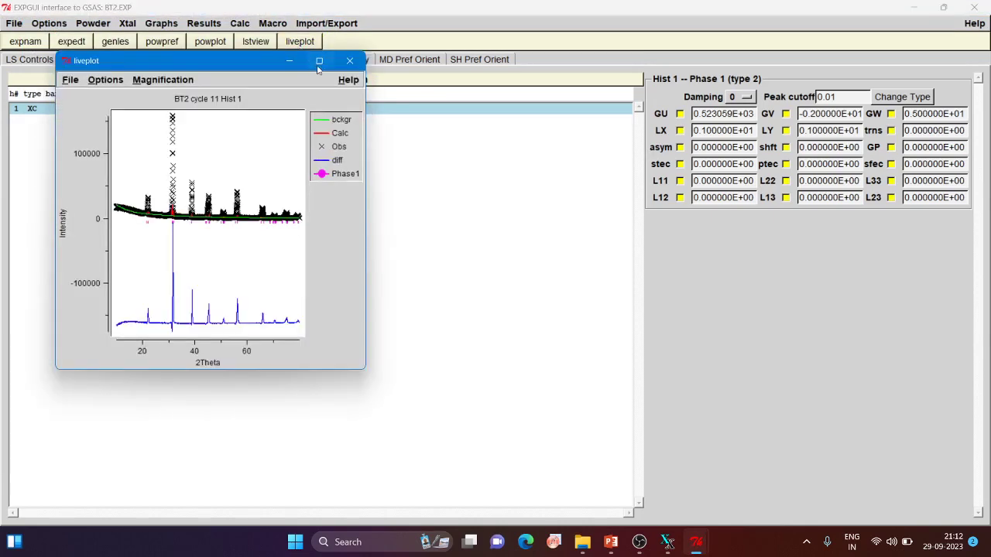
left_click(318, 62)
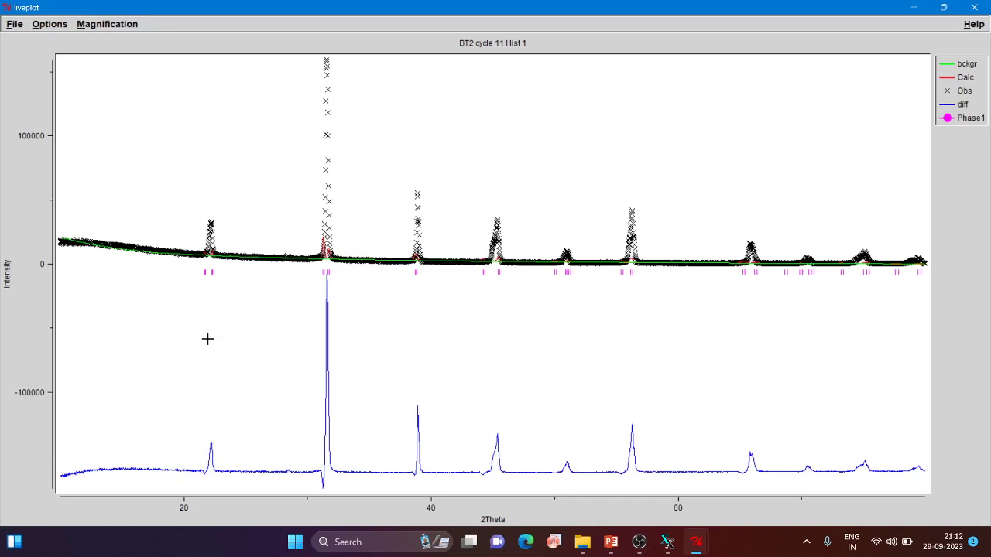
left_click_drag(190, 199, 231, 305)
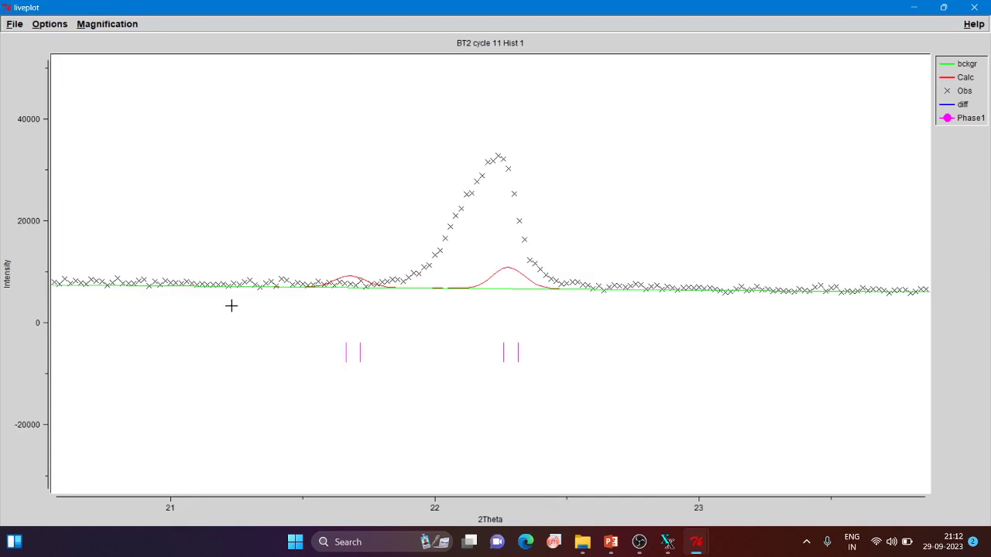
right_click(231, 306)
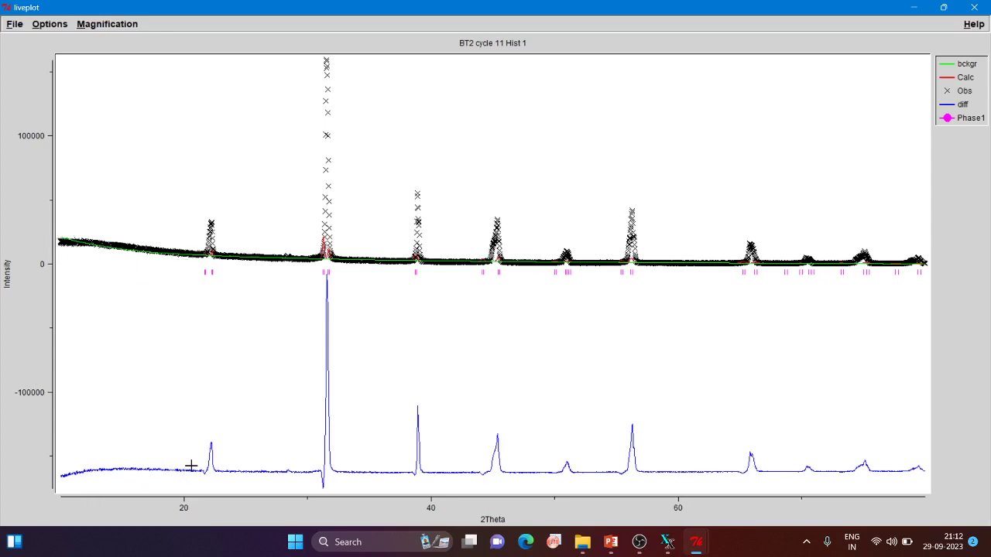
left_click(974, 7)
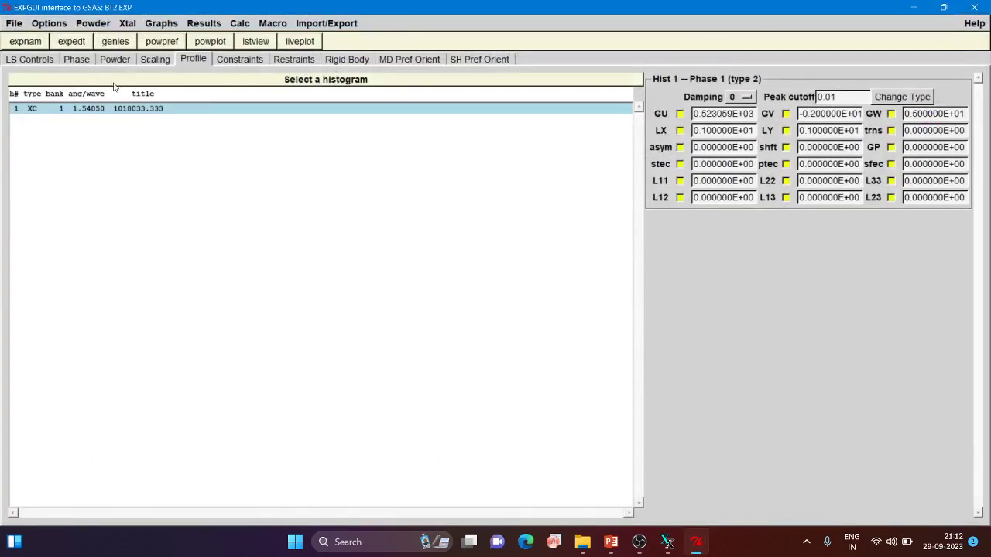
Set the minimum 2-theta data limit of histogram 1 to 20 degrees and save the excluded region.
left_click(87, 63)
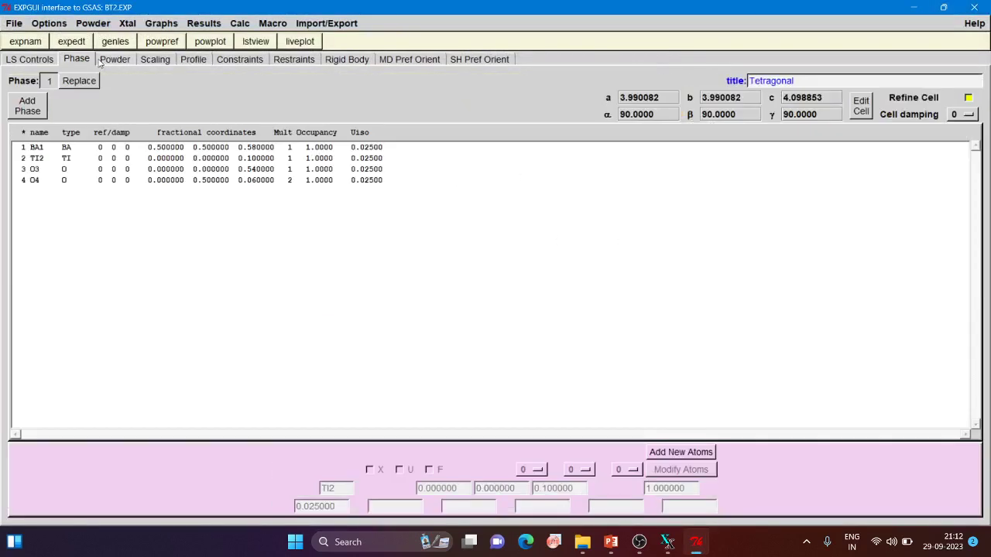
left_click(116, 60)
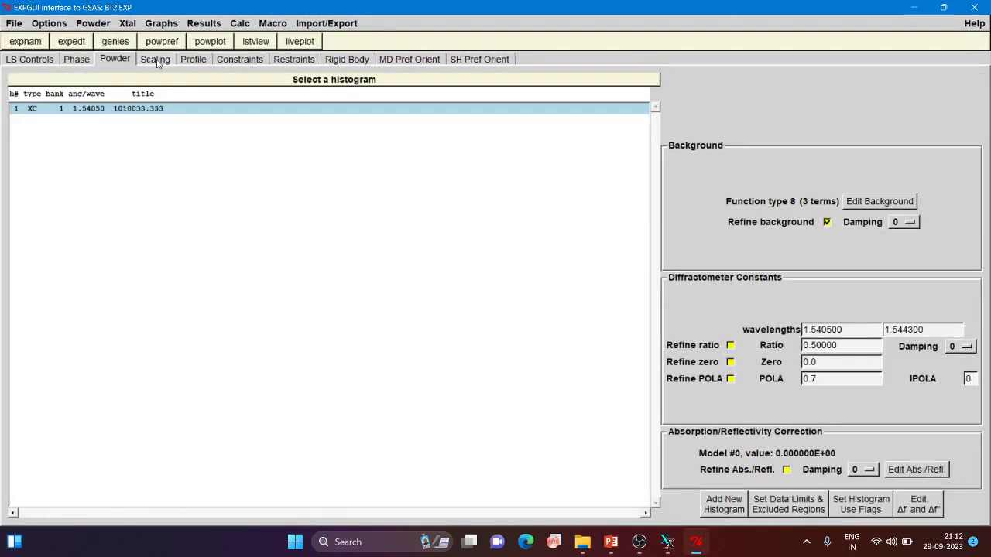
left_click(788, 504)
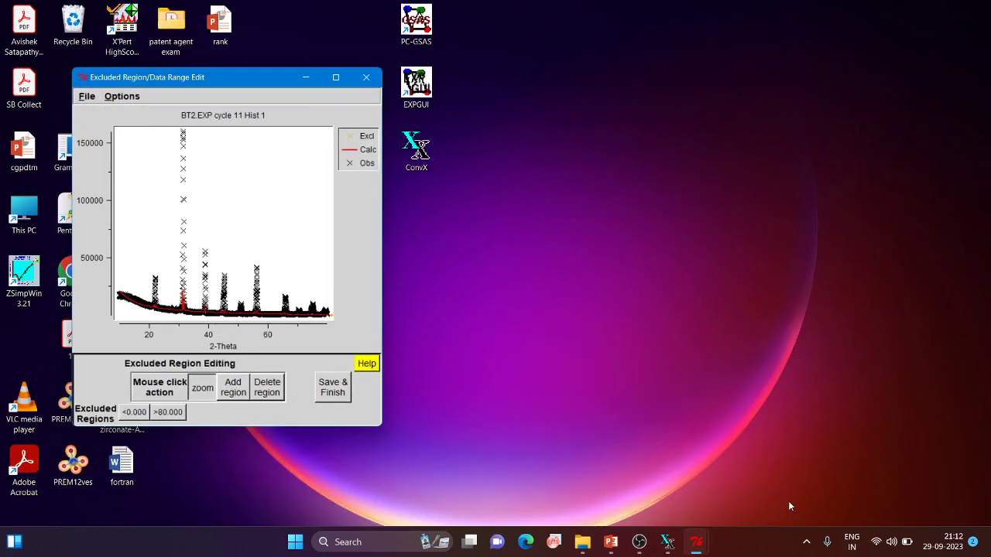
left_click(336, 78)
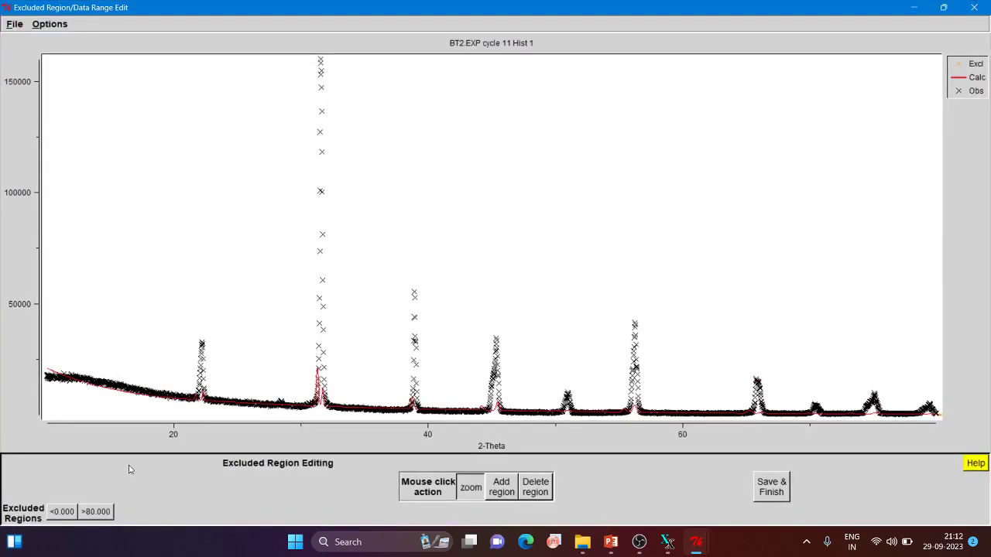
left_click(62, 513)
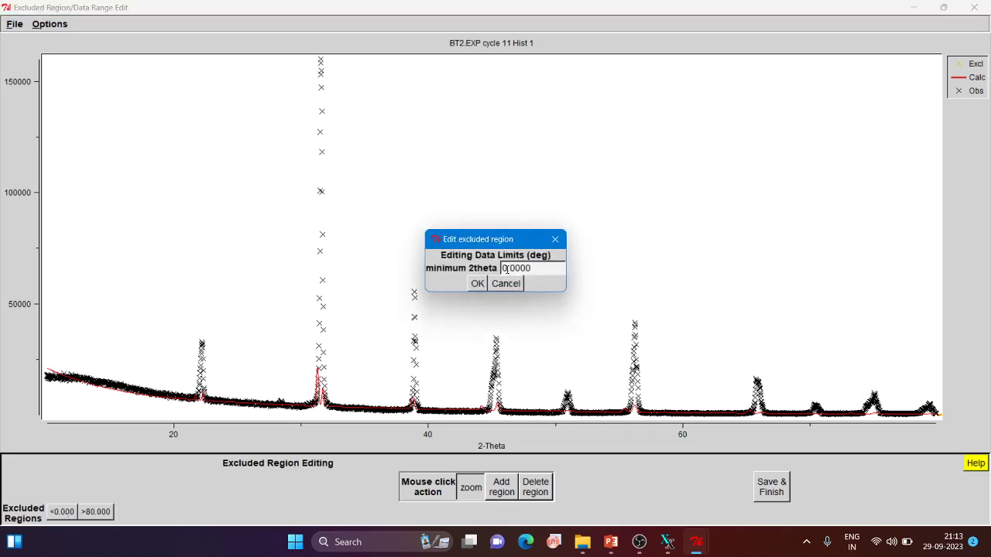
type("2")
left_click(479, 284)
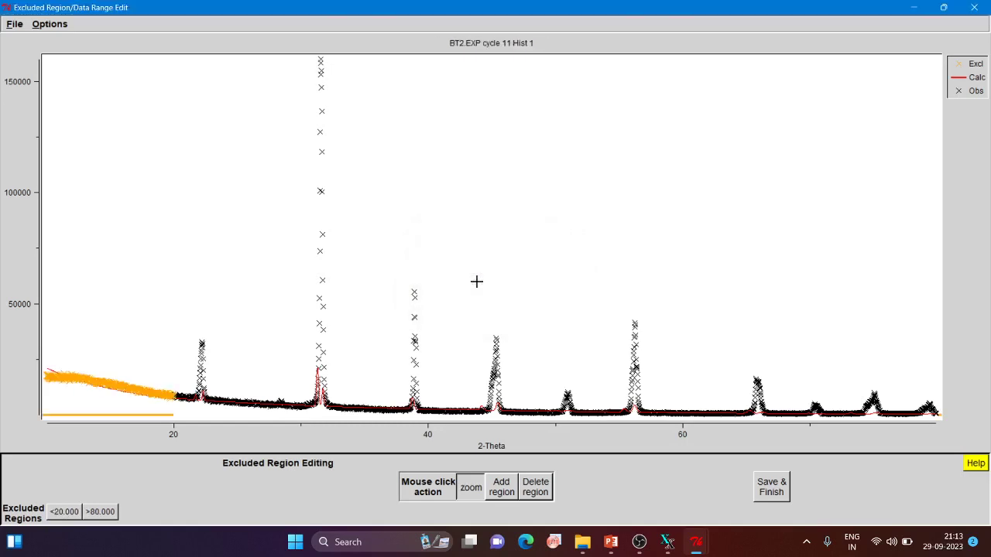
left_click(772, 487)
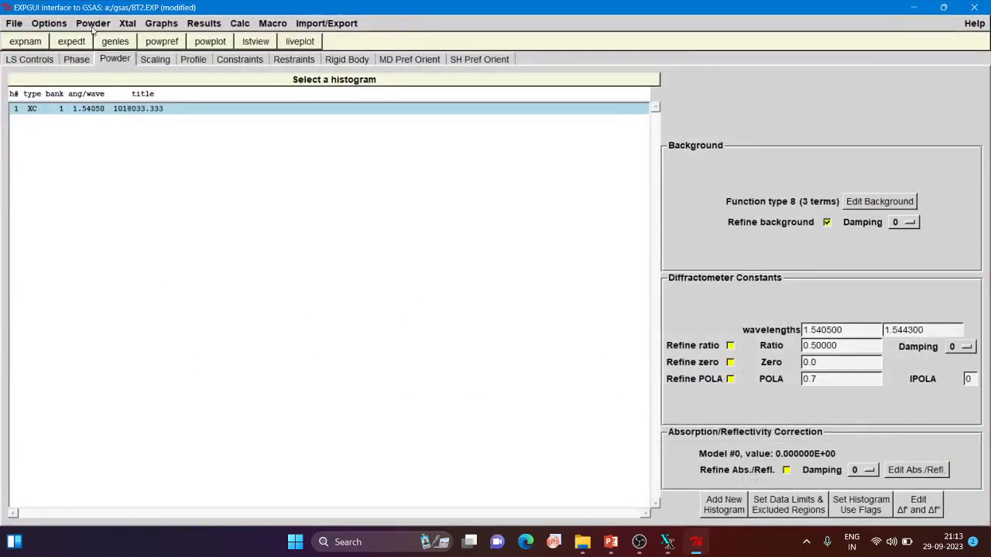
Enable cell refinement for the Tetragonal phase, run powpref on BT2, and load the newly modified experiment file.
left_click(74, 61)
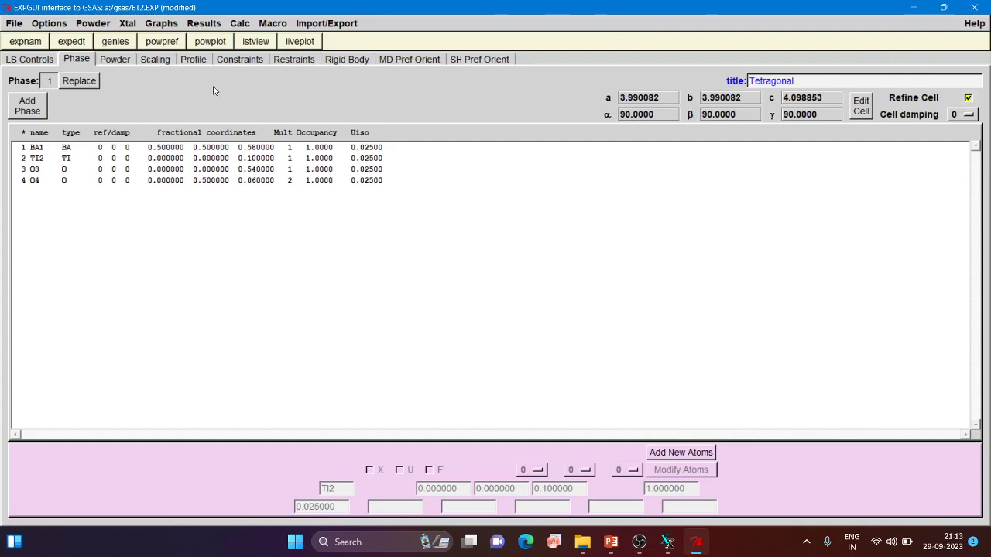
left_click(174, 43)
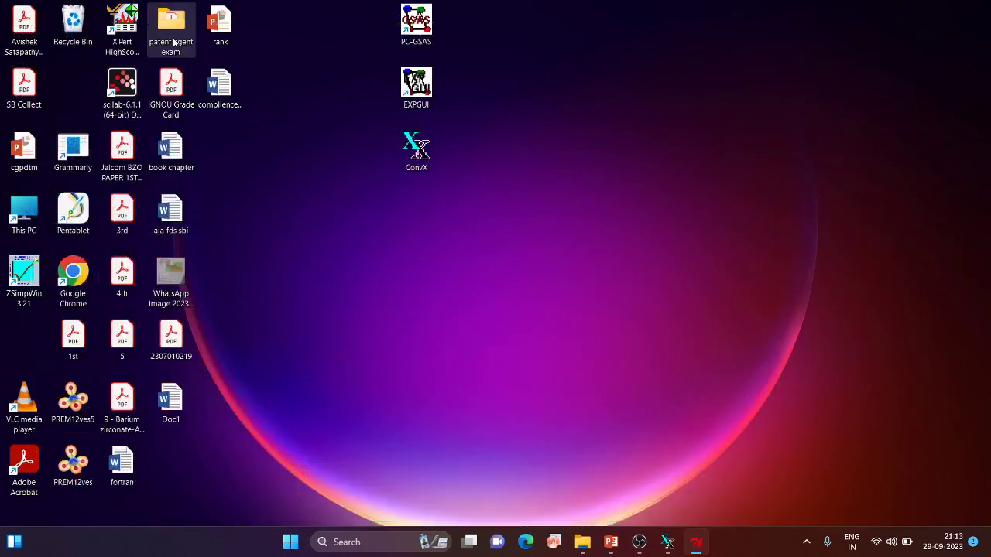
left_click(235, 96)
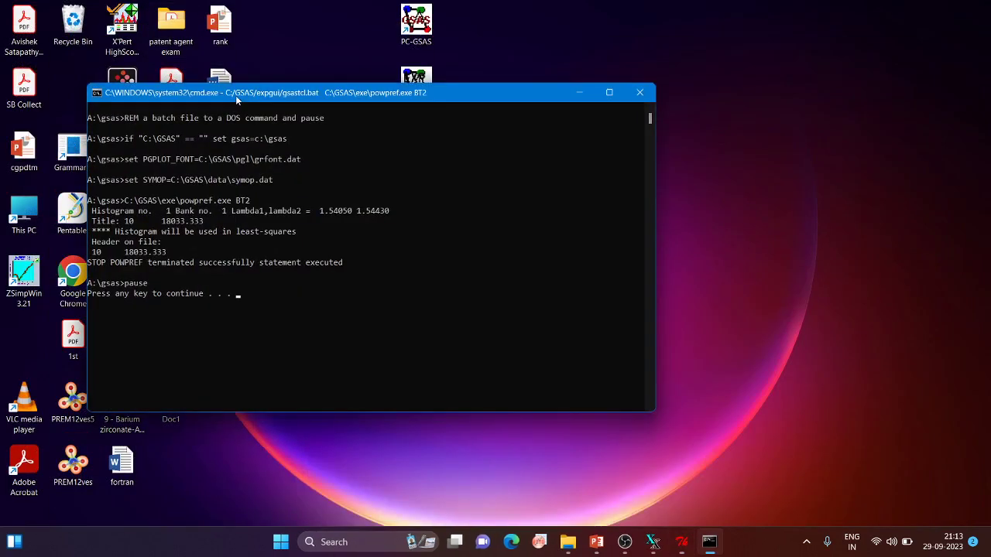
key("Return")
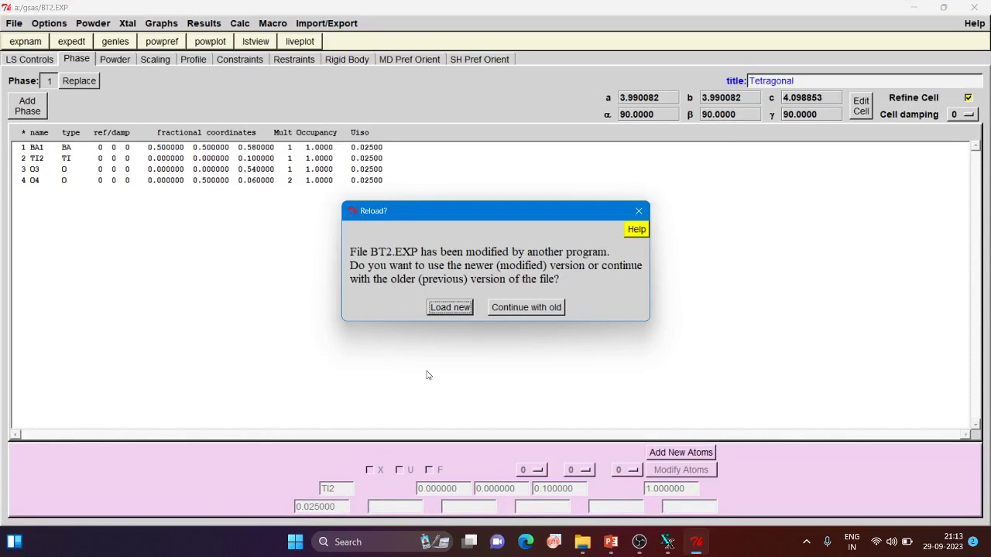
left_click(447, 310)
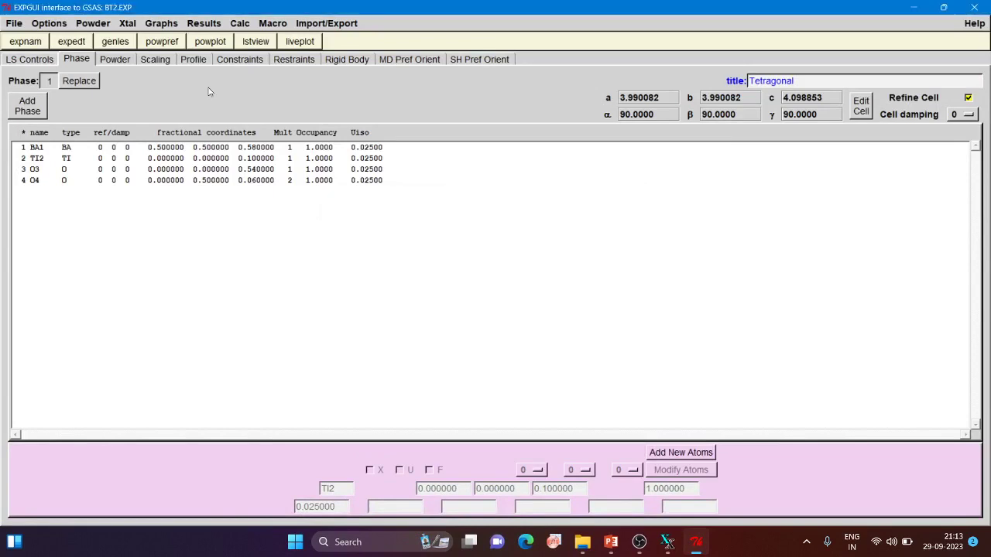
Run genles on BT2 to refine the cell with the new data limit, and load the newly modified experiment file.
left_click(123, 41)
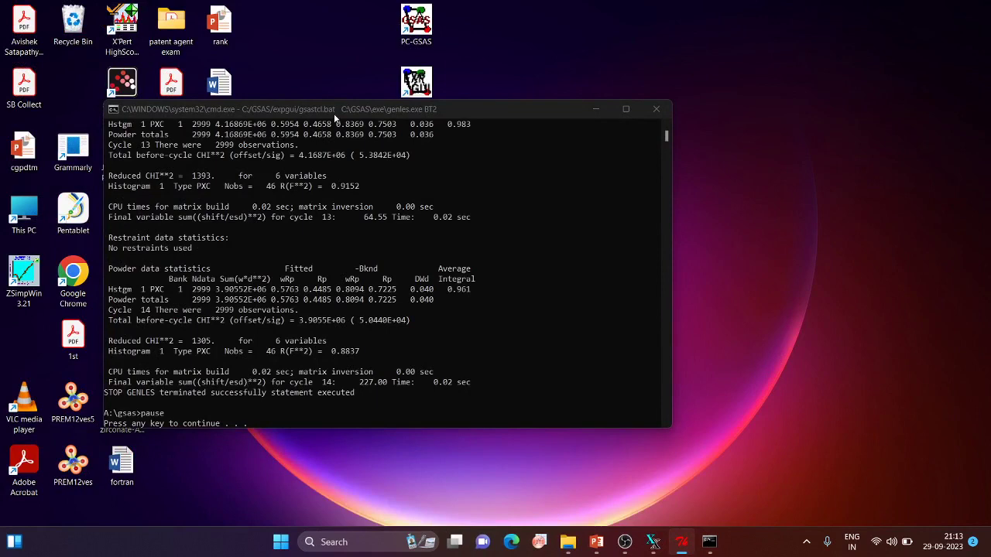
key("Return")
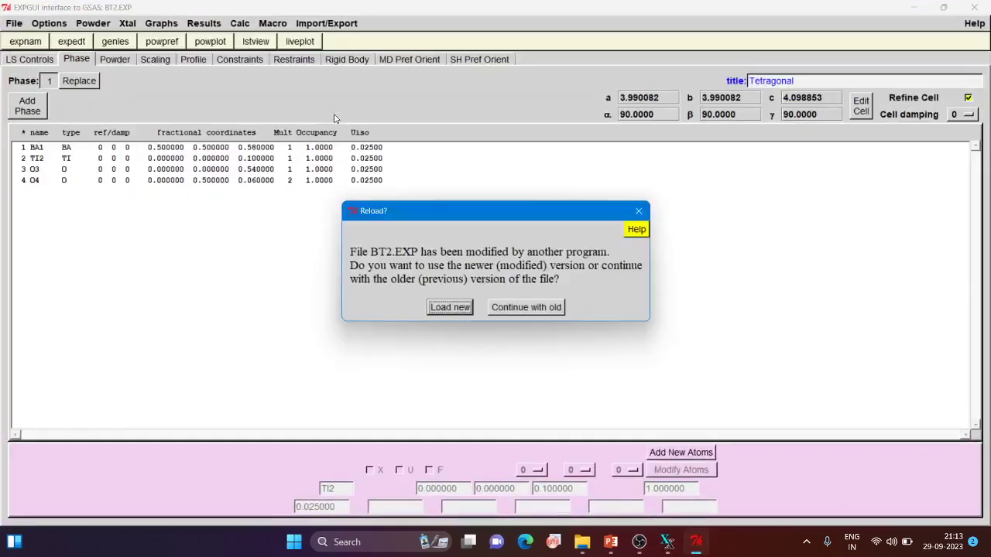
left_click(439, 309)
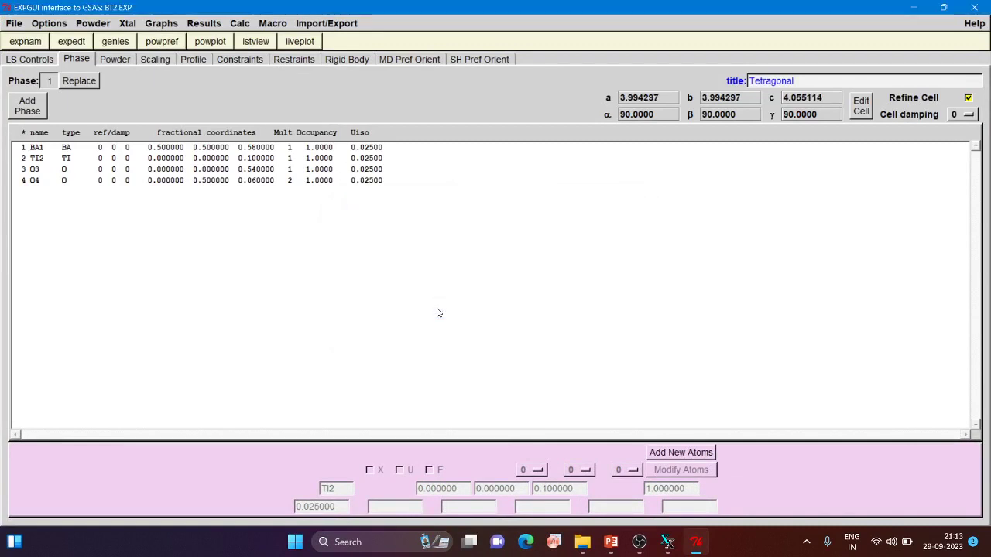
Turn off cell refinement for the Tetragonal phase and run powpref on BT2.
left_click(970, 99)
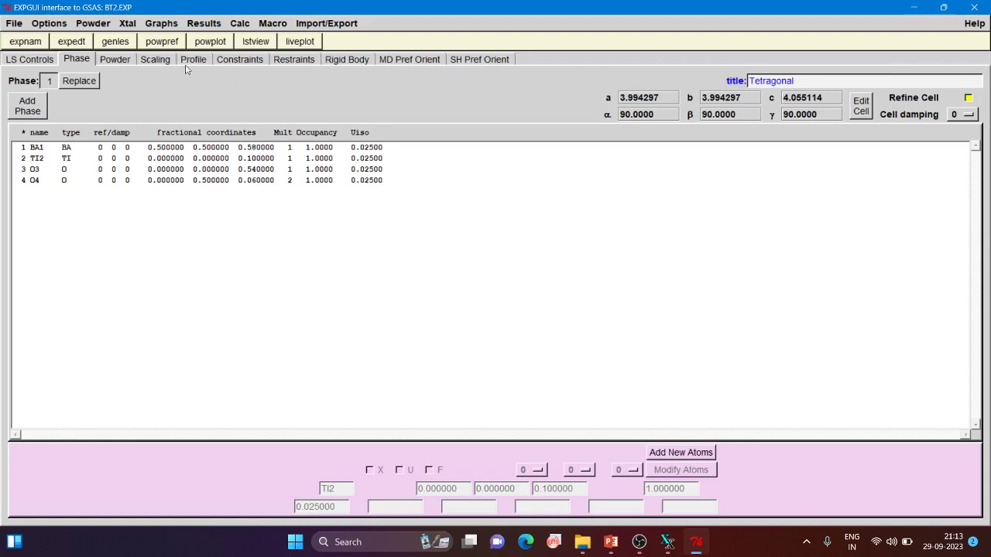
left_click(162, 42)
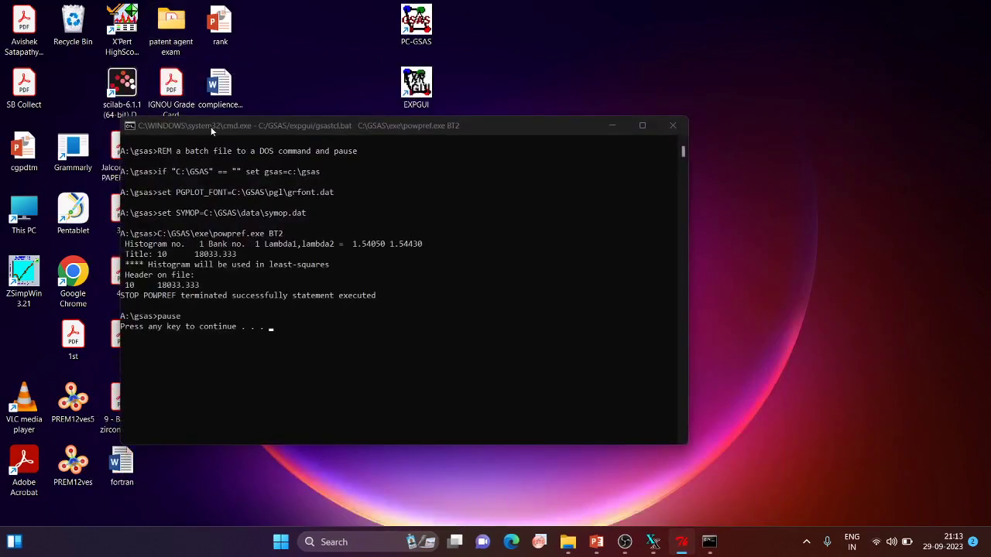
left_click(212, 129)
key("Return")
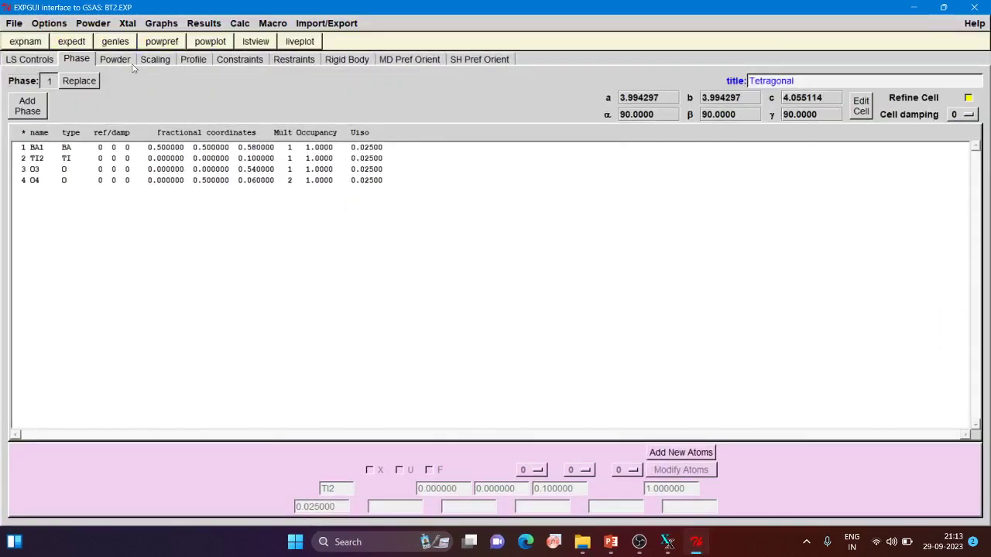
Run genles on BT2 with the cell fixed, and load the newly modified experiment file.
left_click(121, 41)
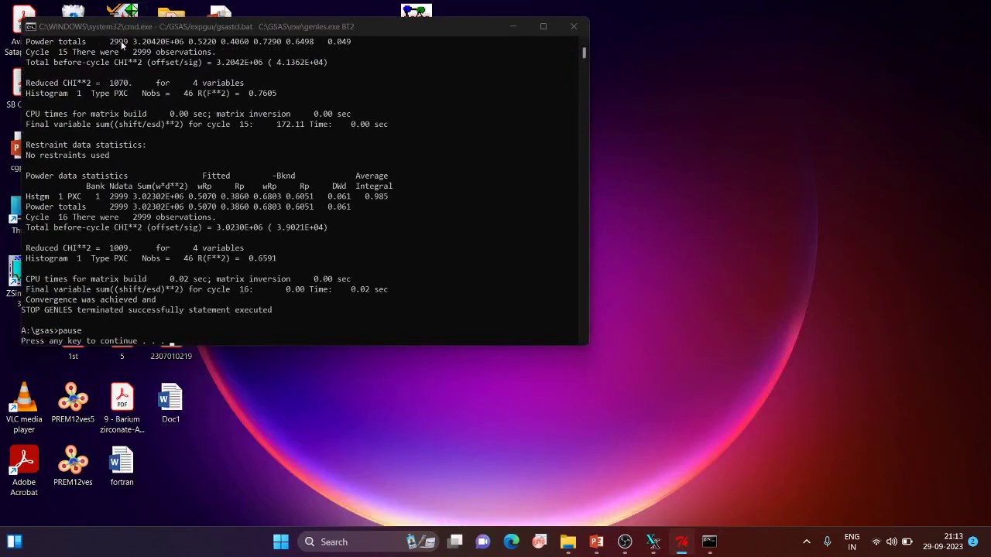
left_click(173, 37)
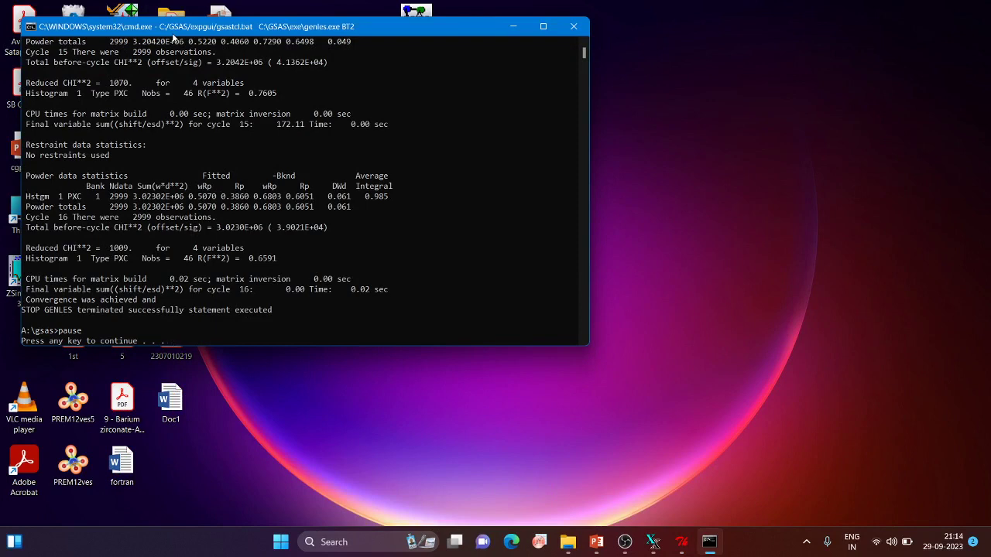
key("Return")
left_click(453, 307)
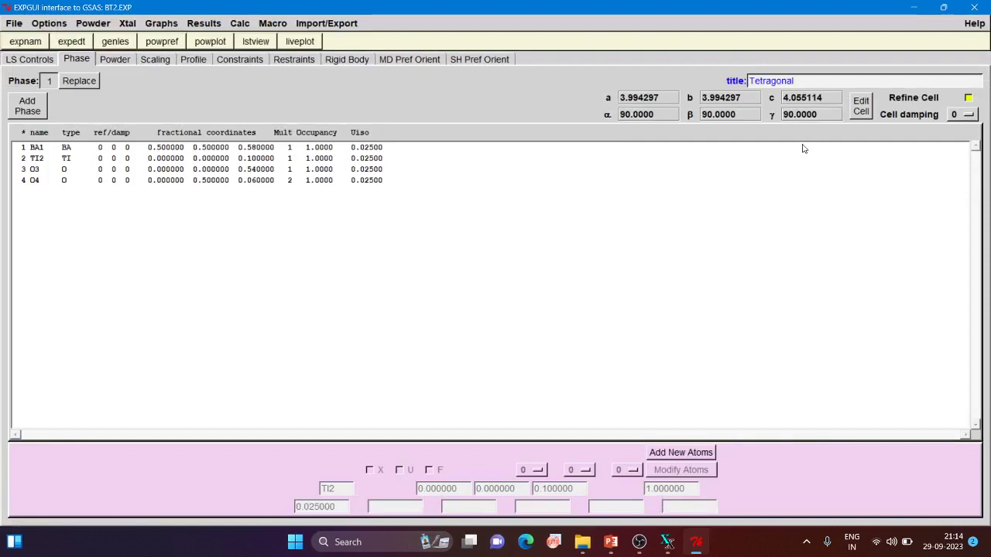
Enable cell refinement for the Tetragonal phase and run powpref on BT2.
left_click(967, 100)
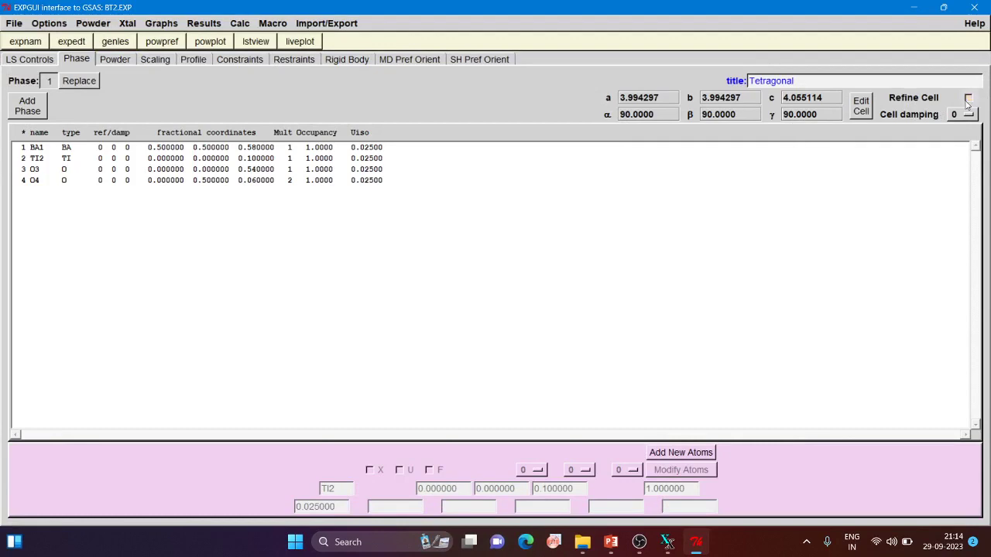
left_click(163, 43)
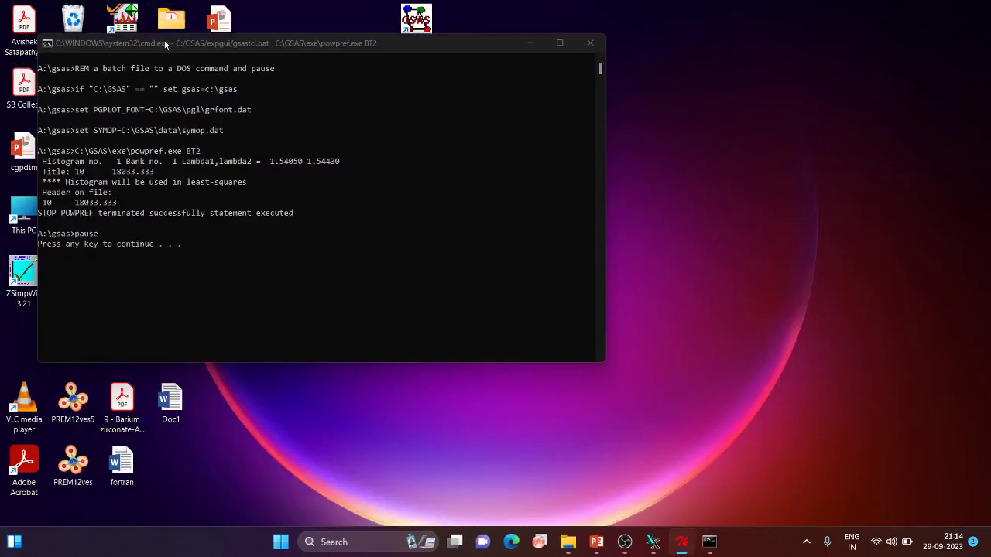
left_click(189, 50)
key("Return")
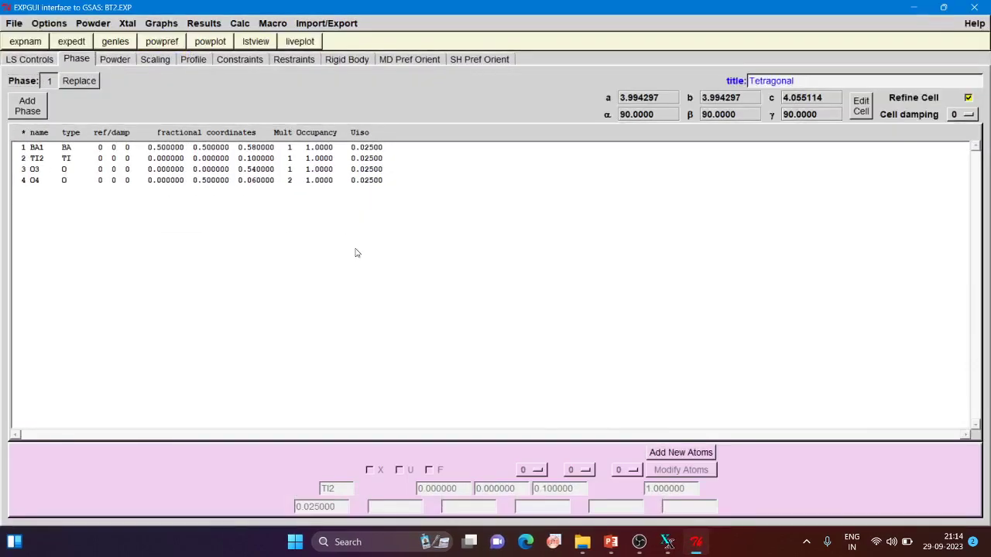
Run genles on BT2 to refine the Tetragonal cell, and load the newly modified experiment file.
left_click(126, 46)
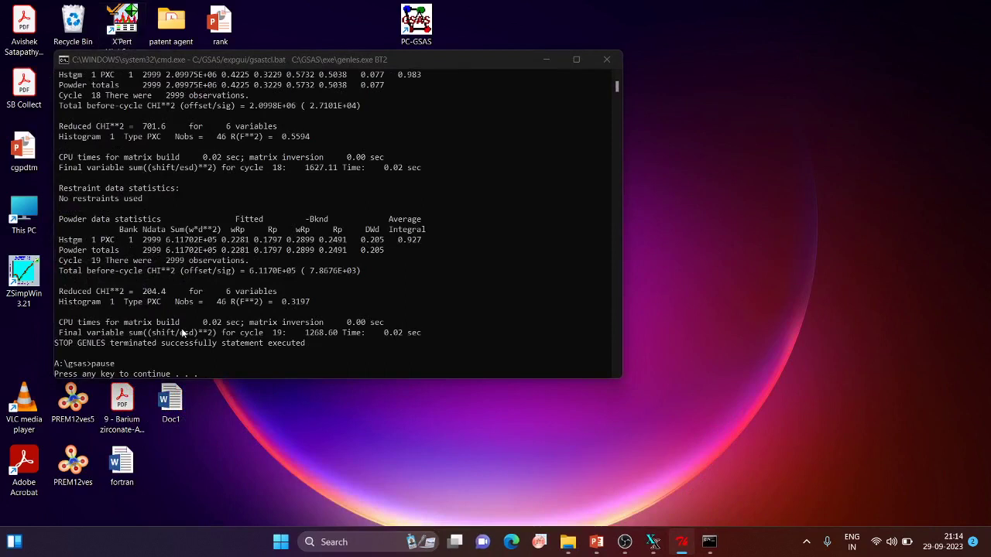
left_click(384, 55)
key("Return")
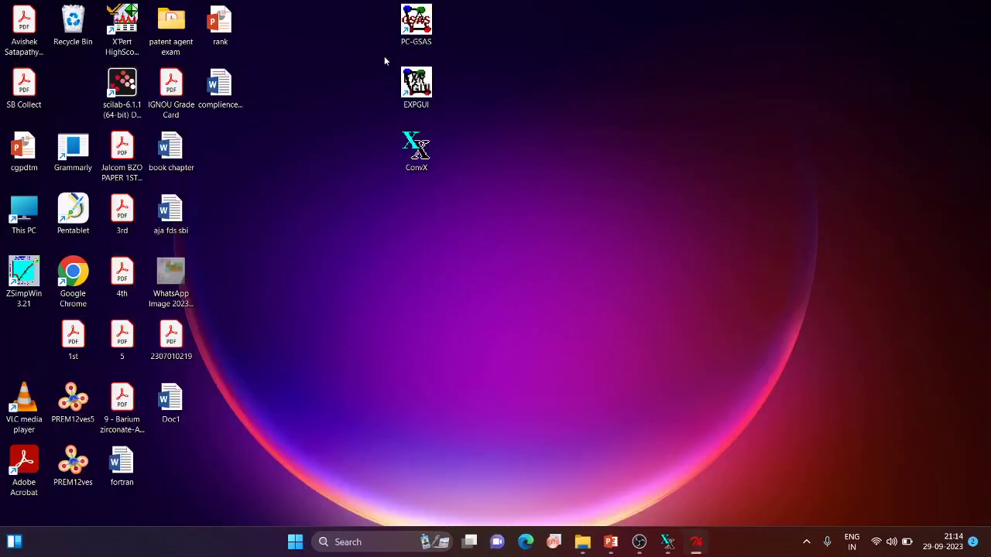
left_click(696, 545)
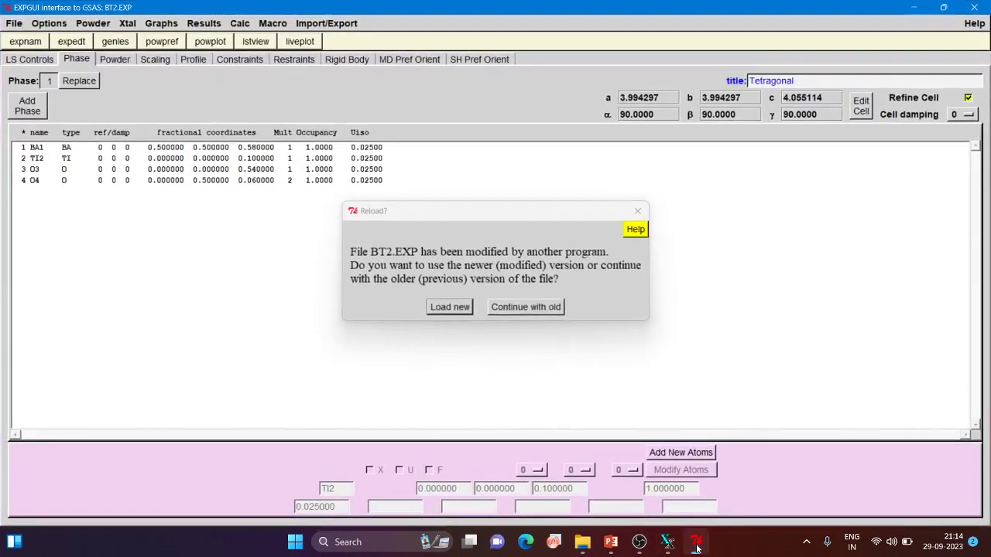
left_click(448, 311)
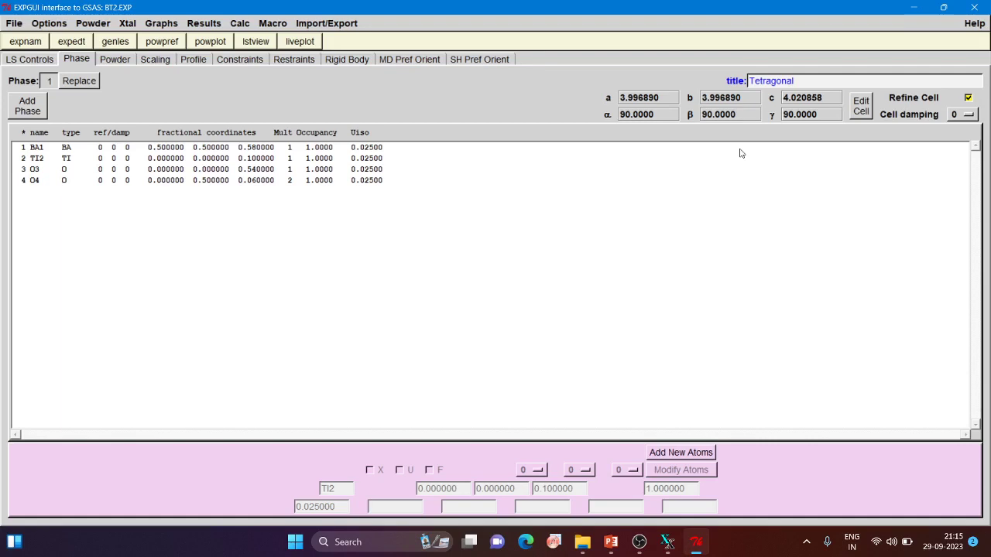
Turn off cell refinement for the Tetragonal phase and run powpref on BT2.
left_click(968, 98)
left_click(165, 47)
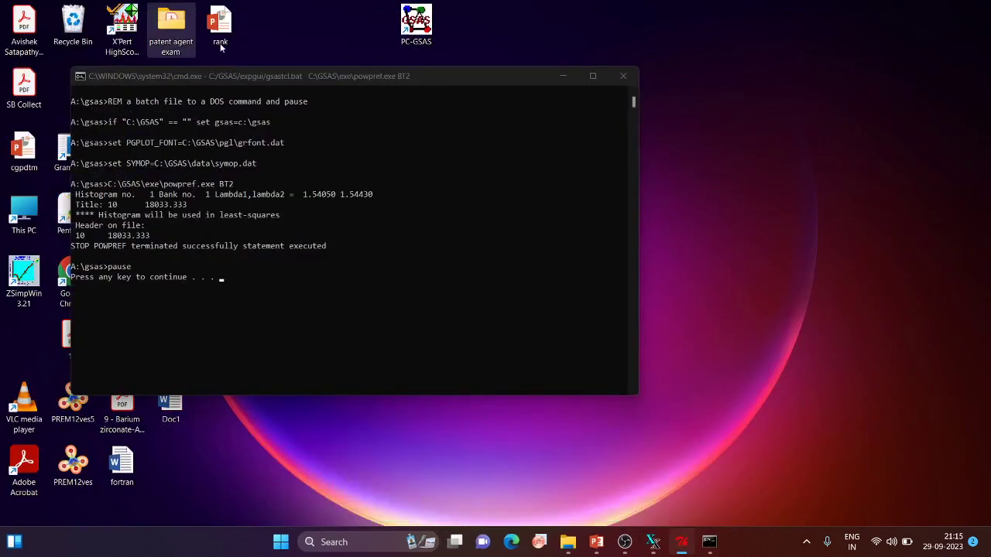
key("Return")
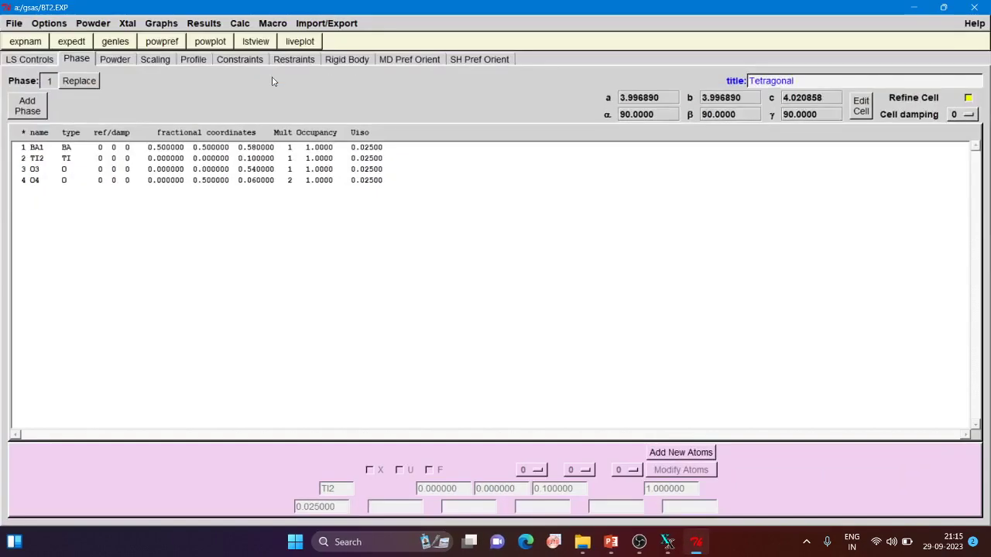
Run genles on BT2 with the Tetragonal cell fixed, and return to the maximized EXPGUI window.
left_click(118, 44)
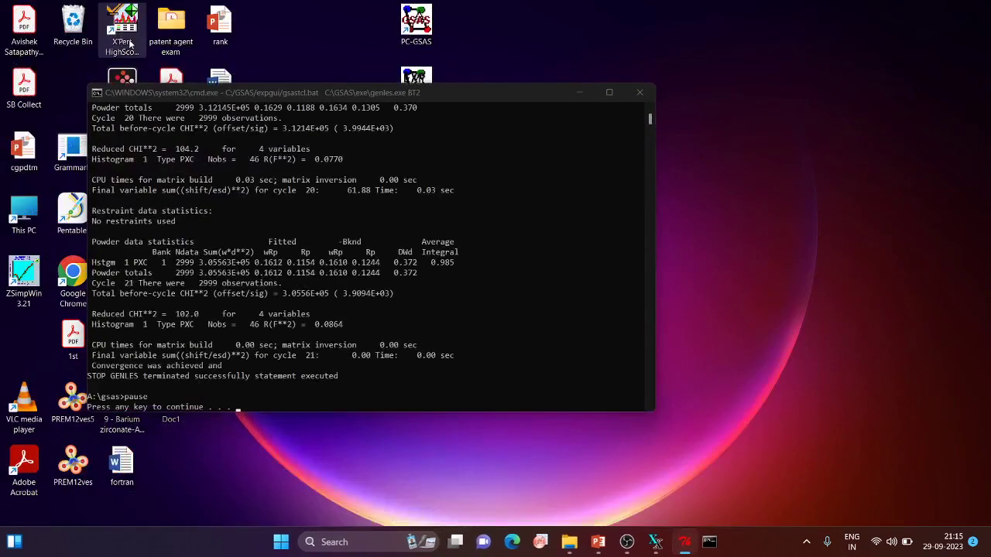
left_click(217, 94)
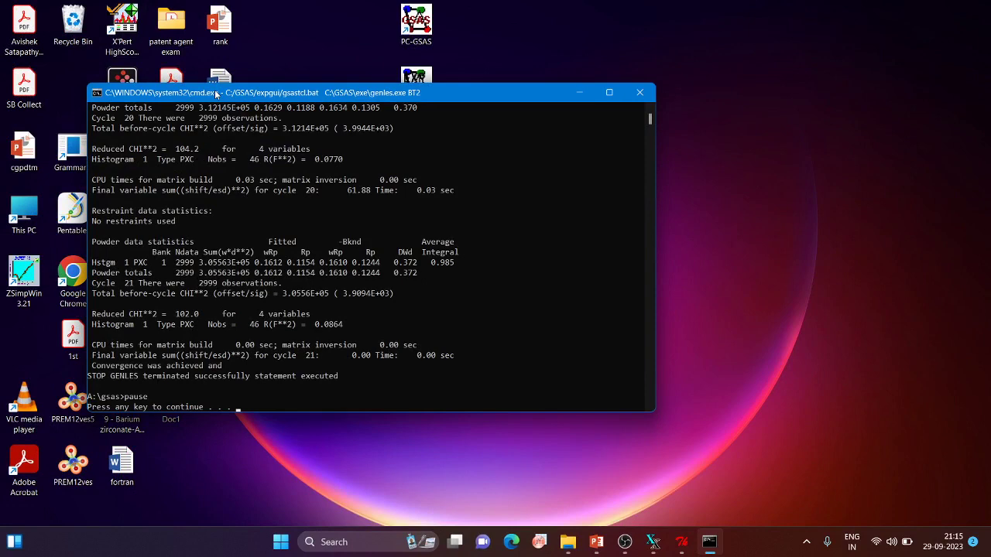
key("Return")
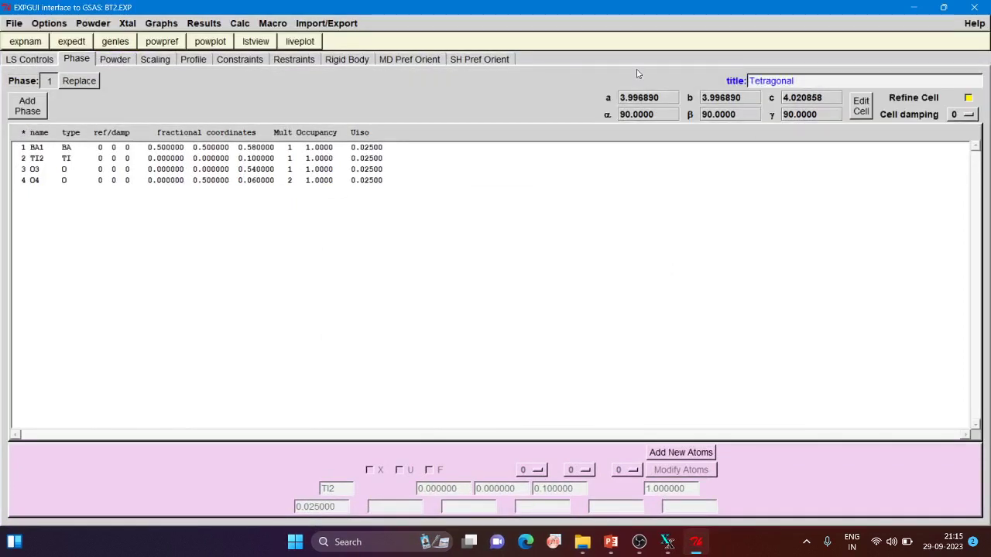
mouse_move(945, 7)
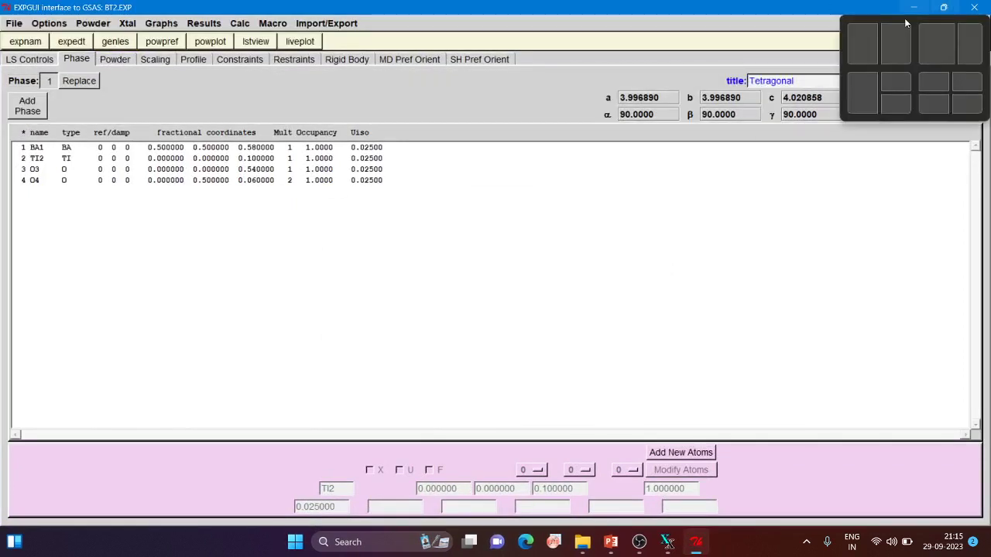
left_click(943, 8)
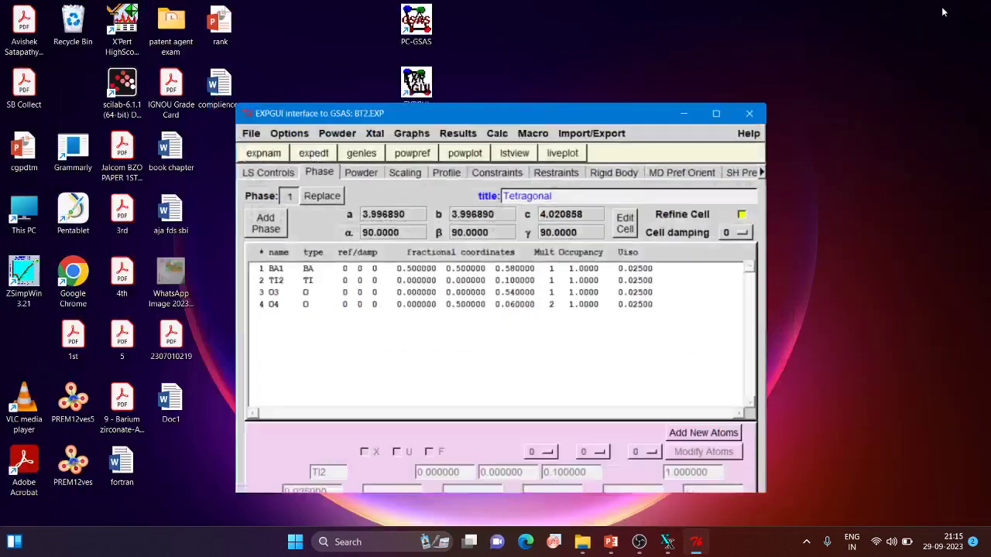
left_click(709, 122)
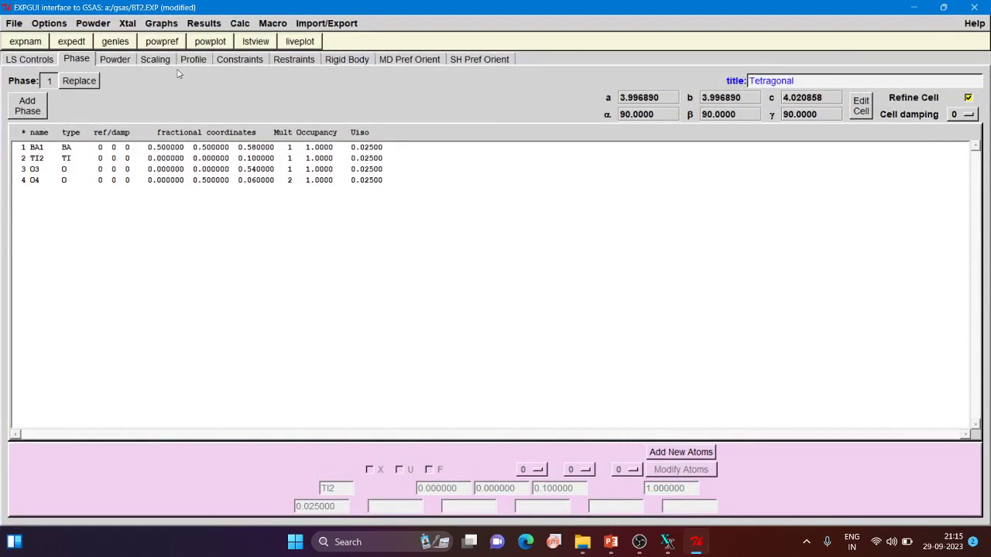
Run powpref on BT2 with cell refinement enabled for the Tetragonal phase.
left_click(162, 41)
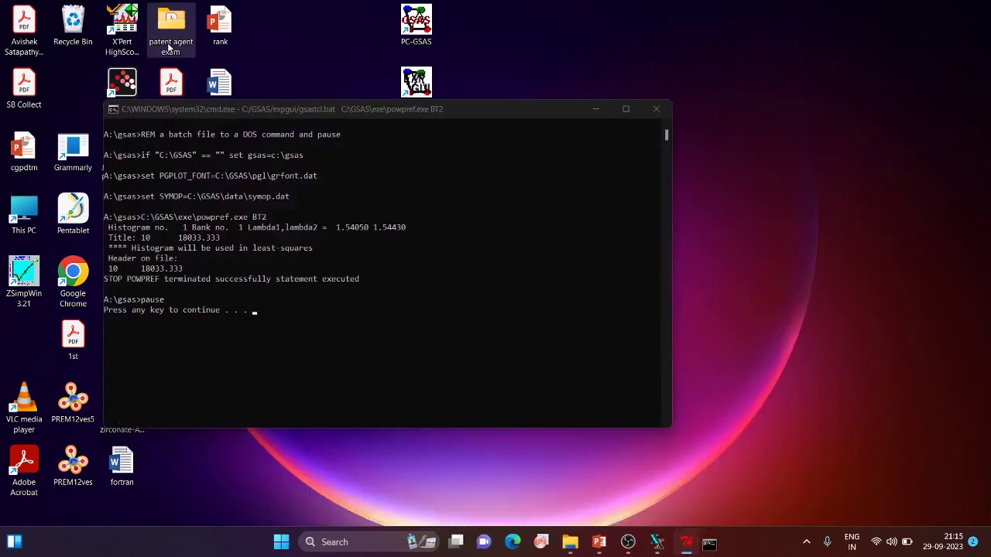
left_click(205, 108)
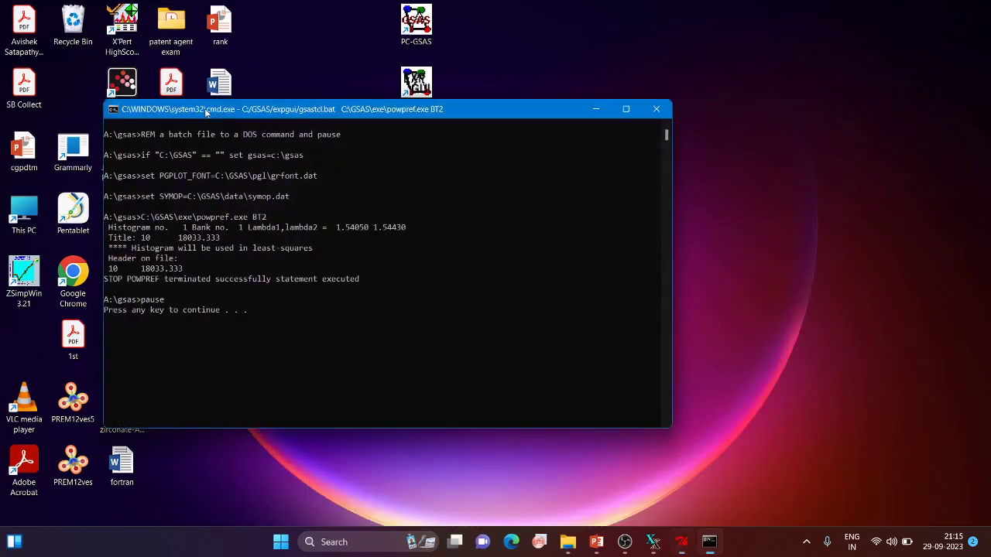
key("Return")
Run genles on BT2 to refine the cell once more, and load the newly modified experiment file.
left_click(117, 40)
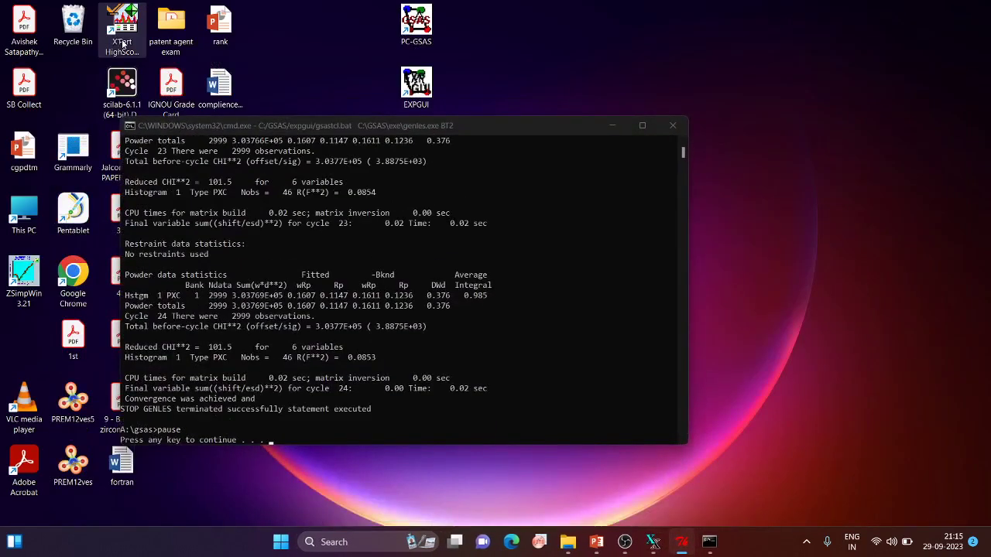
left_click(224, 126)
key("Return")
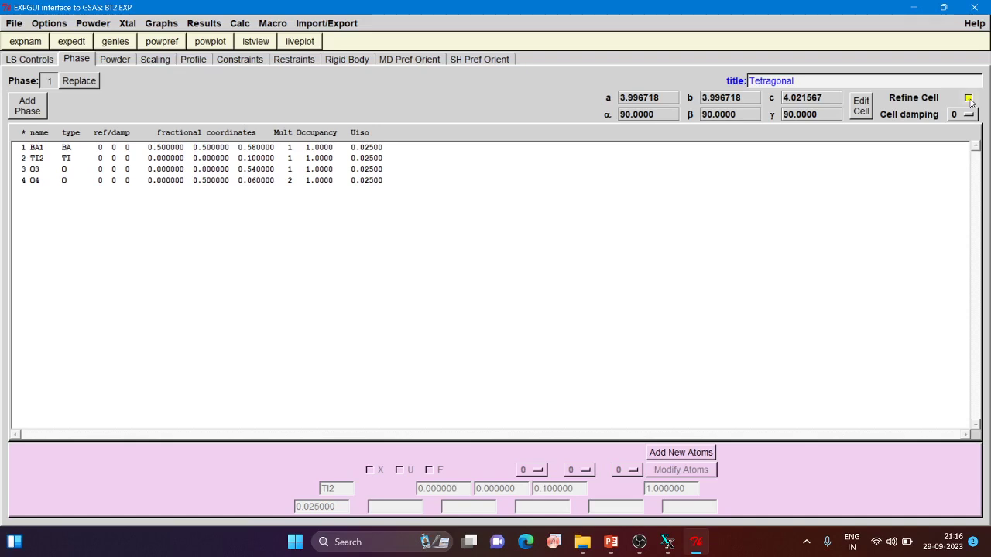
Run powpref on BT2 with cell refinement turned off for the Tetragonal phase.
left_click(164, 42)
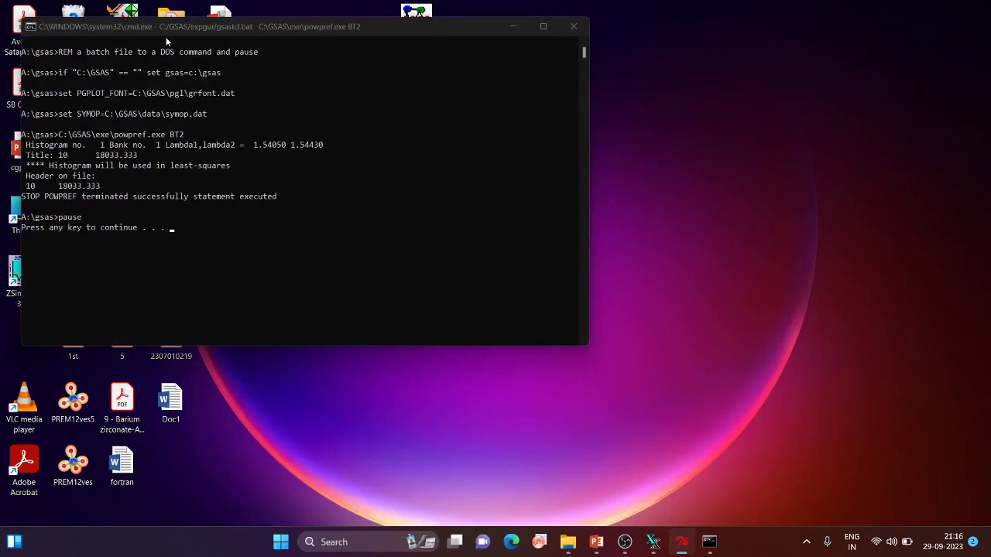
left_click(248, 30)
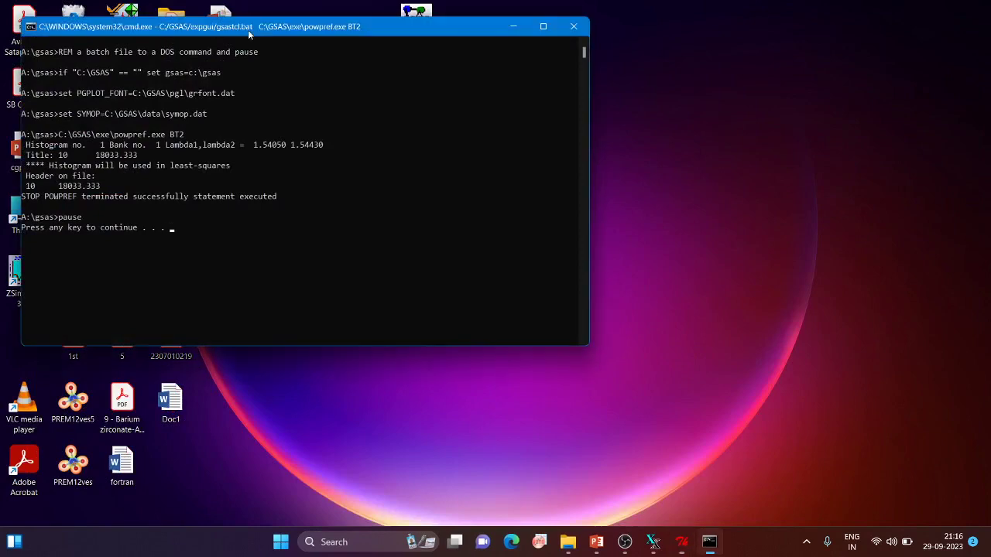
key("Return")
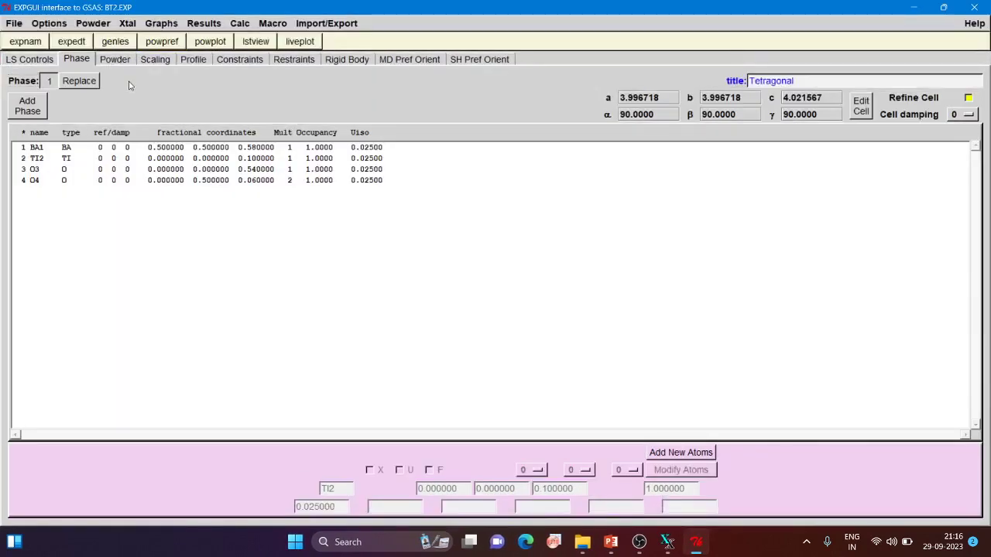
Run genles on BT2 with the cell parameters held fixed.
left_click(114, 42)
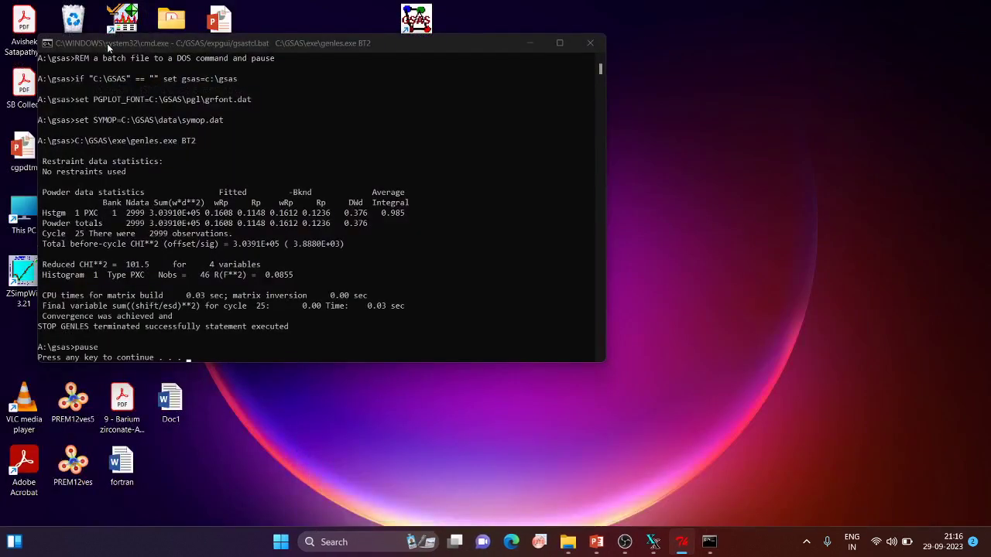
left_click(196, 44)
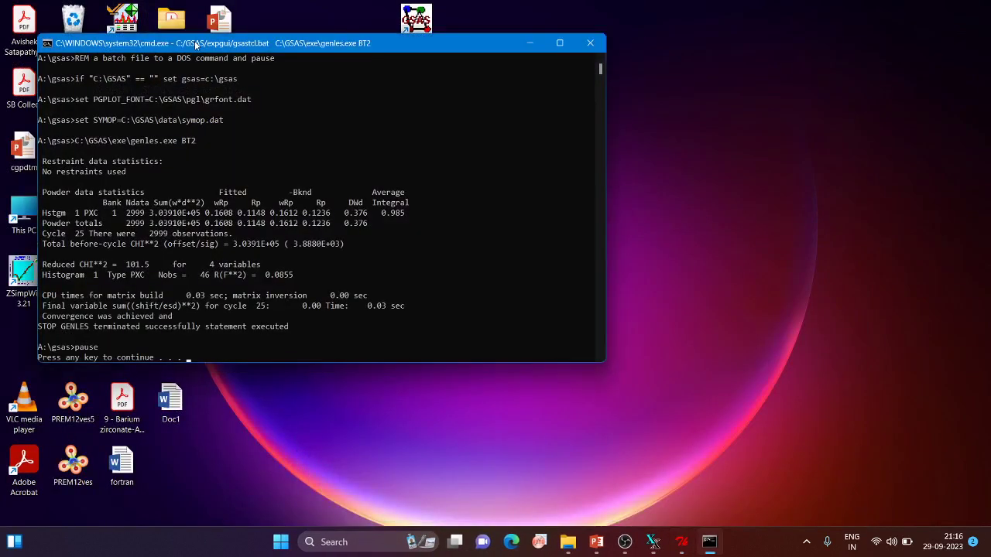
key("Return")
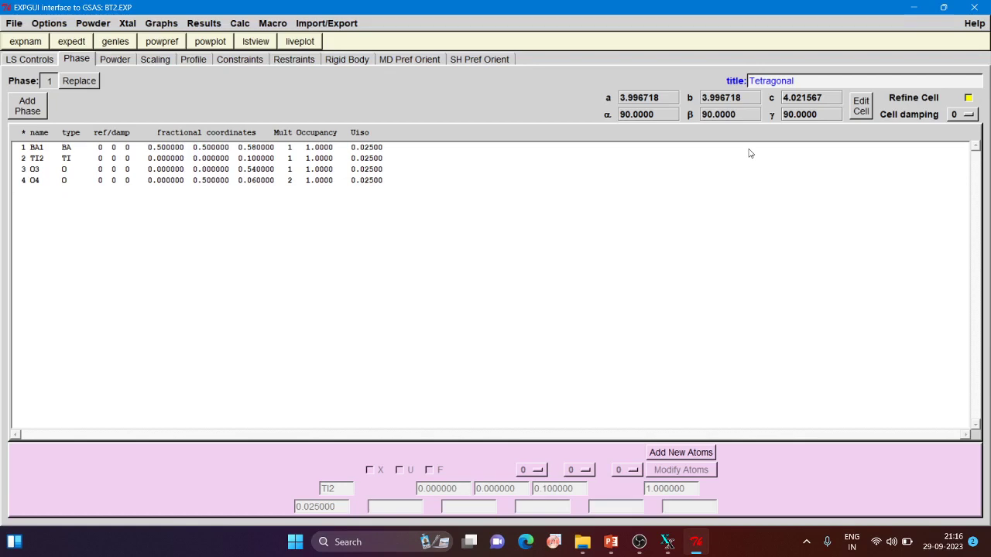
Enable refinement of the GU profile parameter for histogram 1, phase 1, and run powpref on BT2.
left_click(120, 65)
left_click(154, 65)
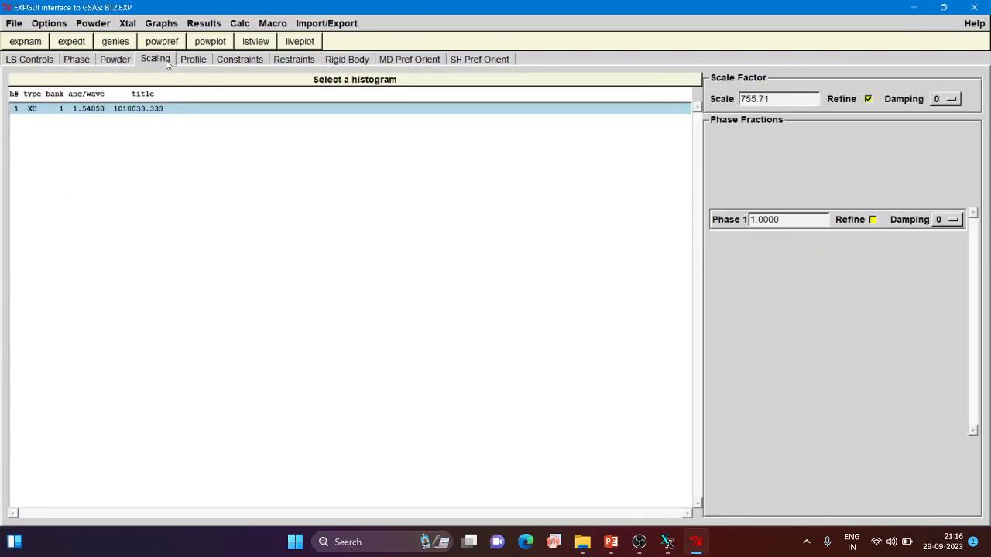
left_click(189, 63)
left_click(240, 60)
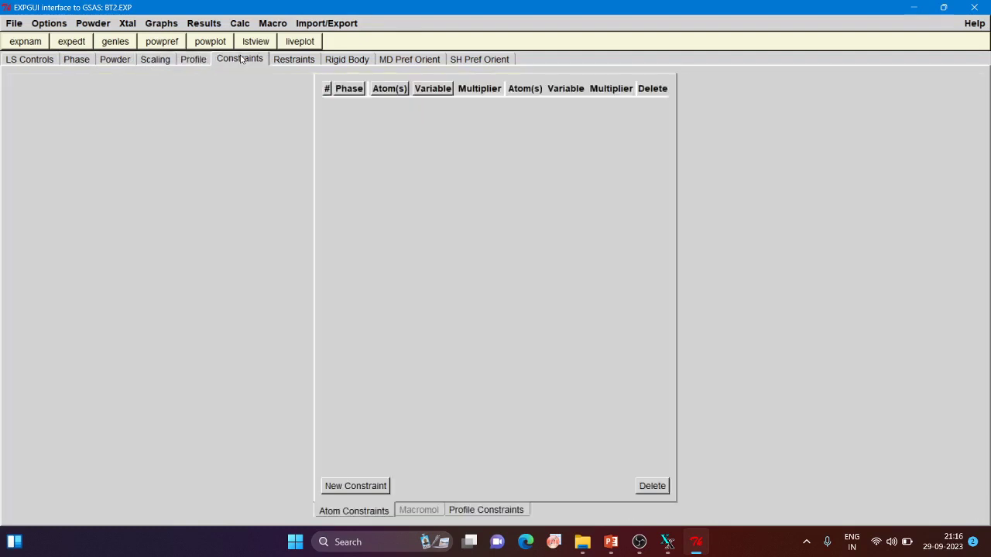
left_click(193, 64)
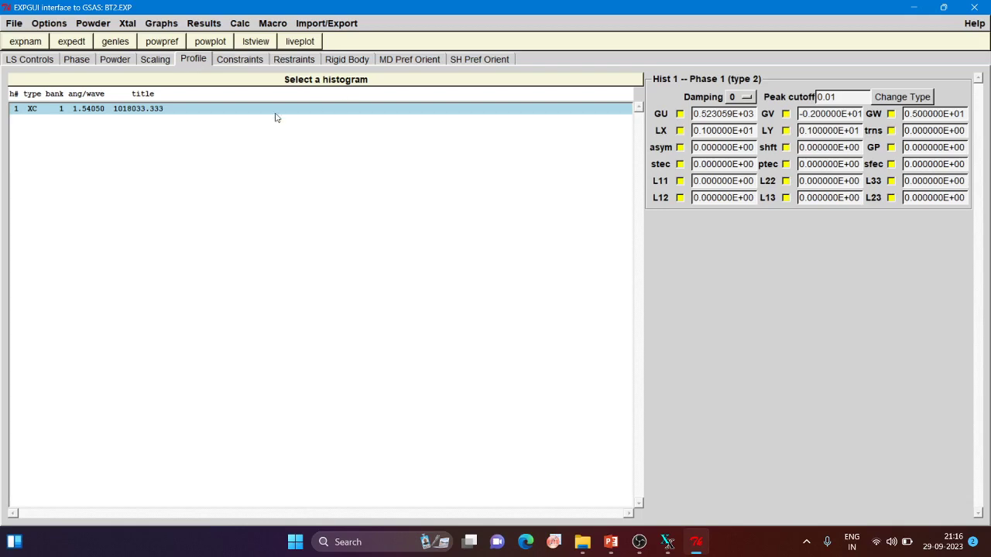
left_click(680, 114)
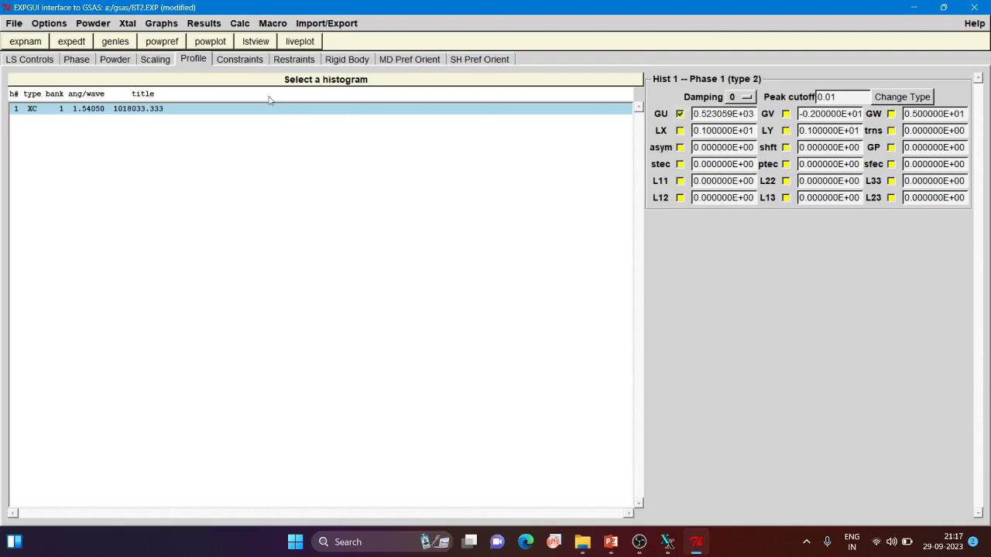
left_click(172, 44)
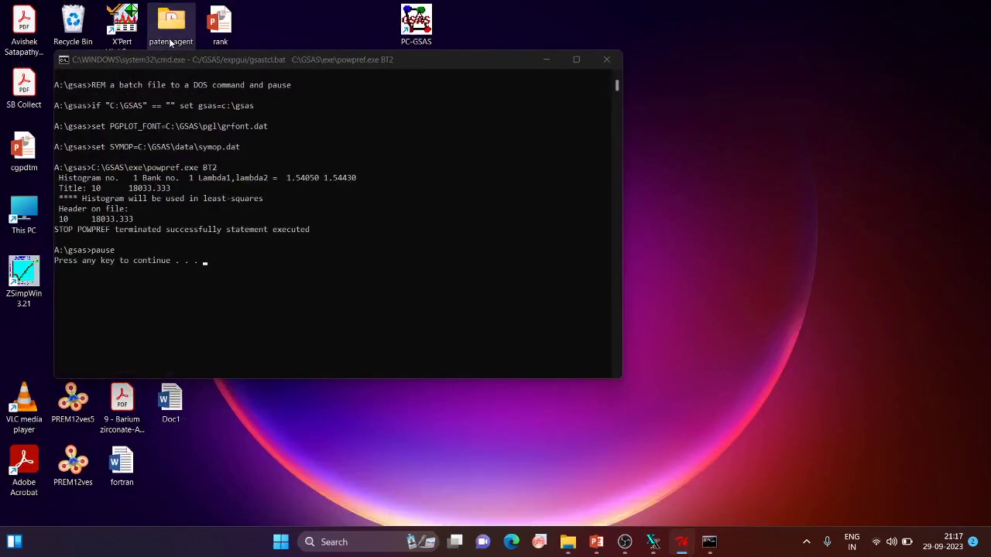
left_click(240, 65)
key("Return")
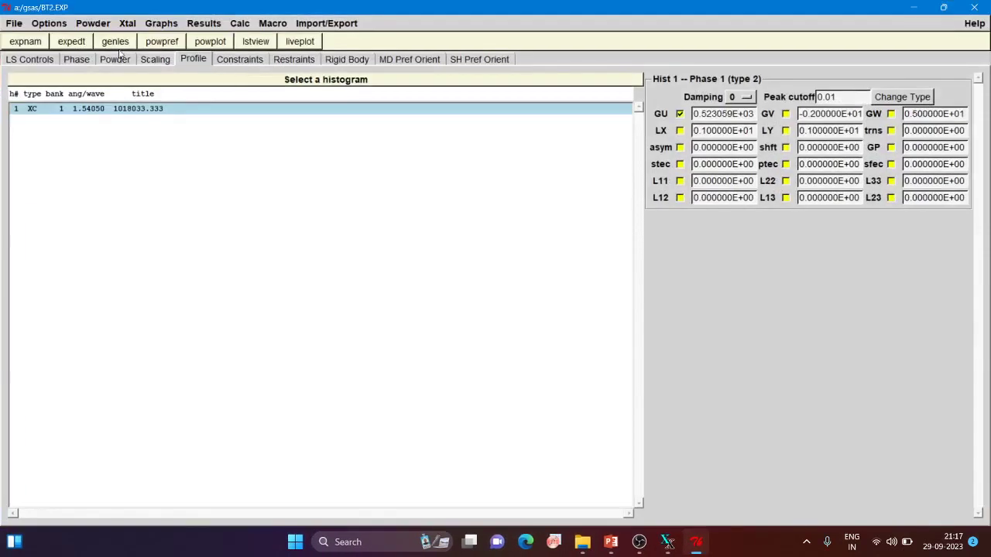
Run genles on BT2 to refine GU, and turn off refinement of that profile parameter.
left_click(115, 42)
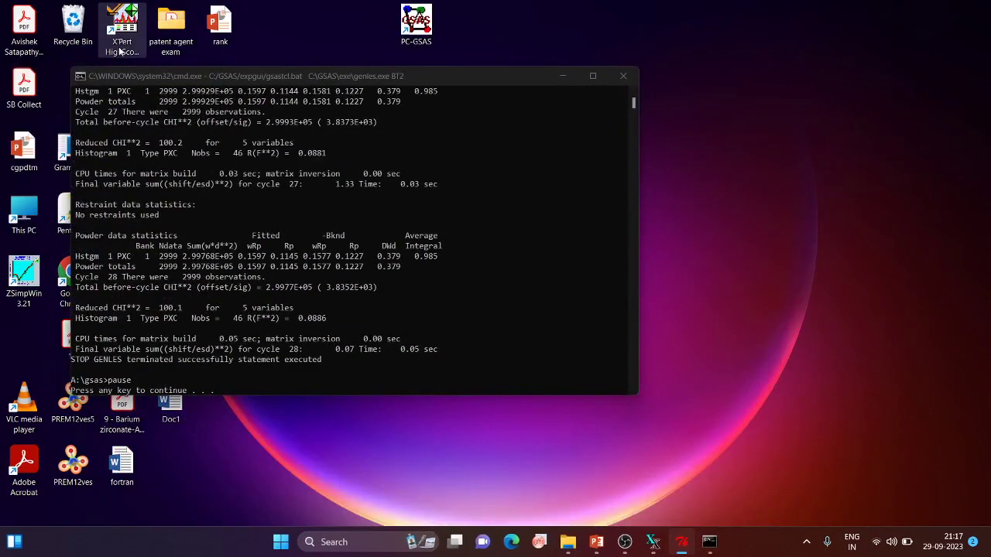
left_click(307, 87)
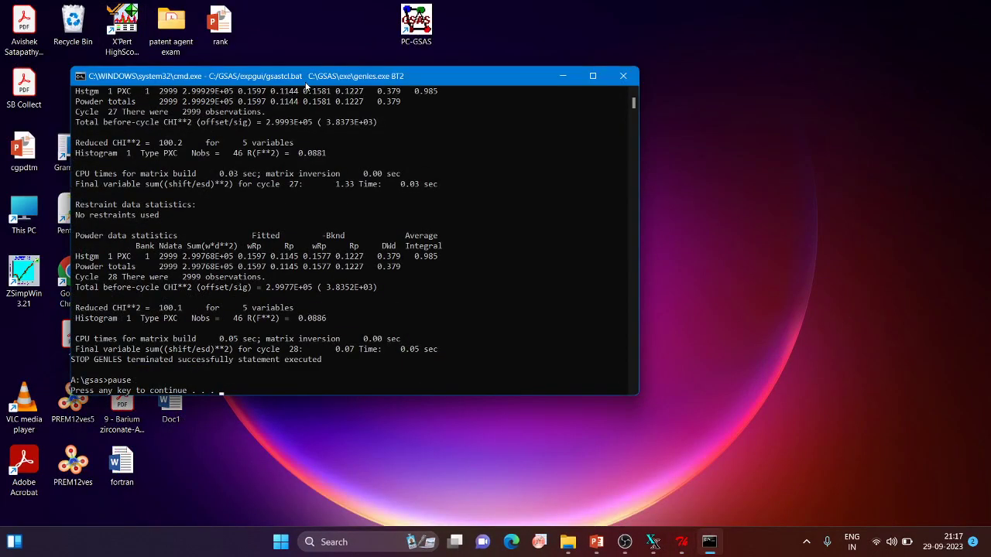
key("Return")
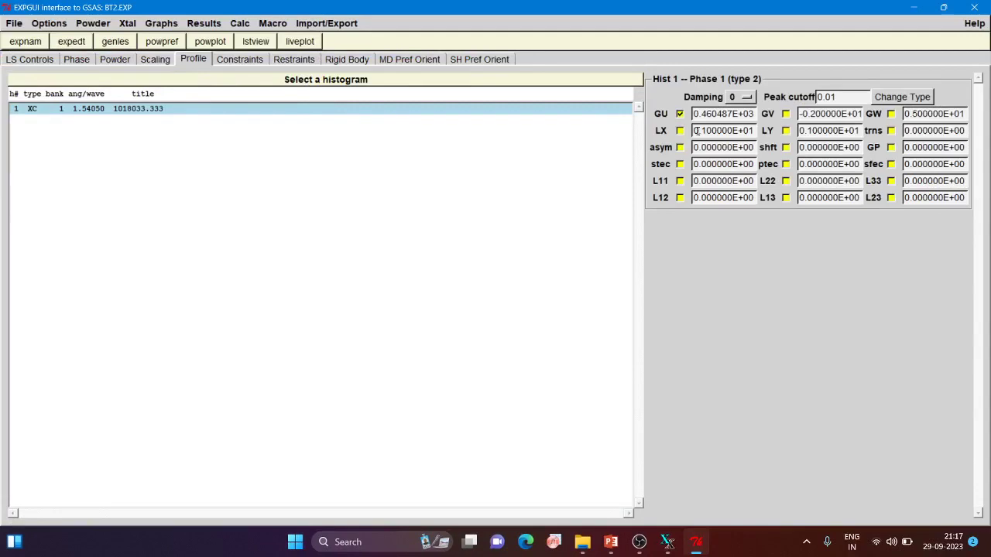
left_click(680, 114)
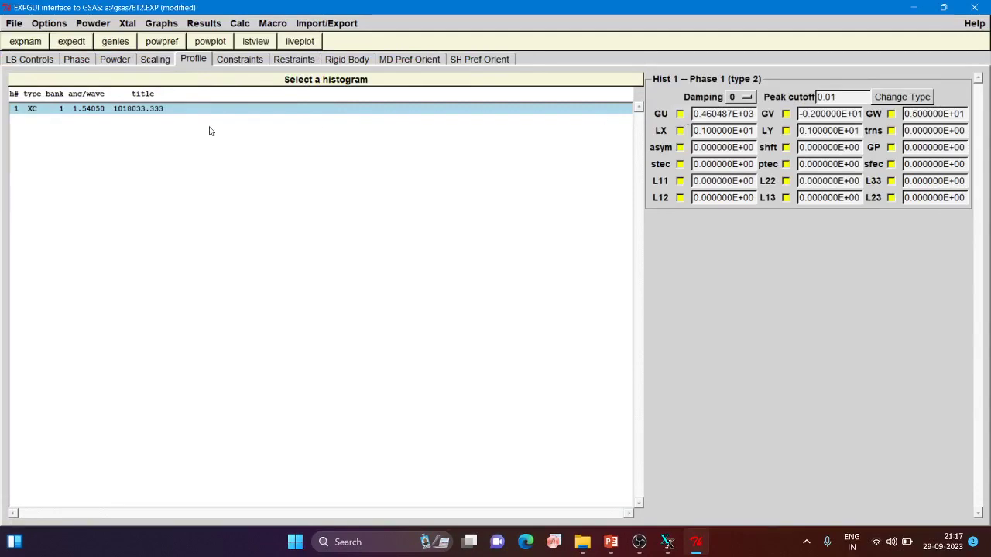
Run powpref and genles on BT2 with GU held fixed, and load the updated experiment file.
left_click(162, 42)
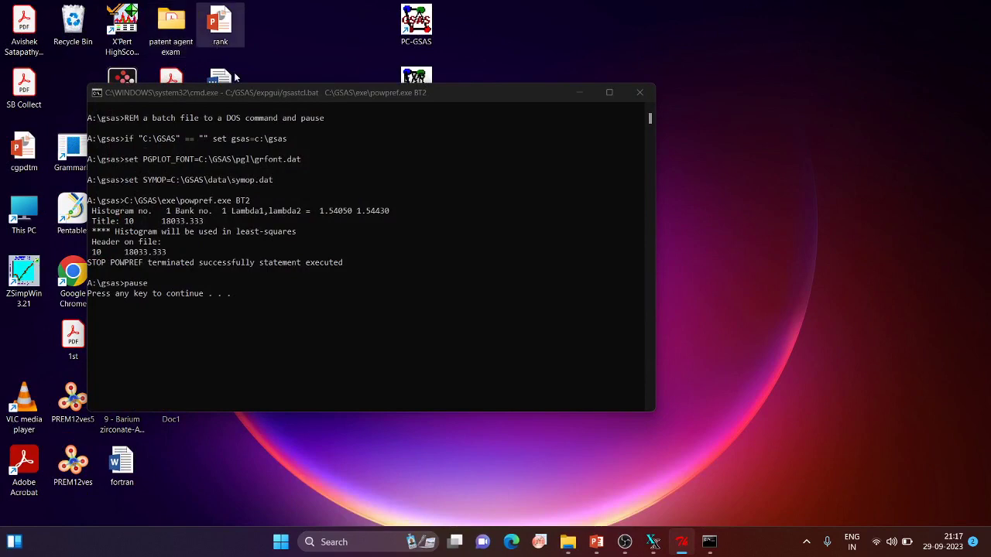
key("Return")
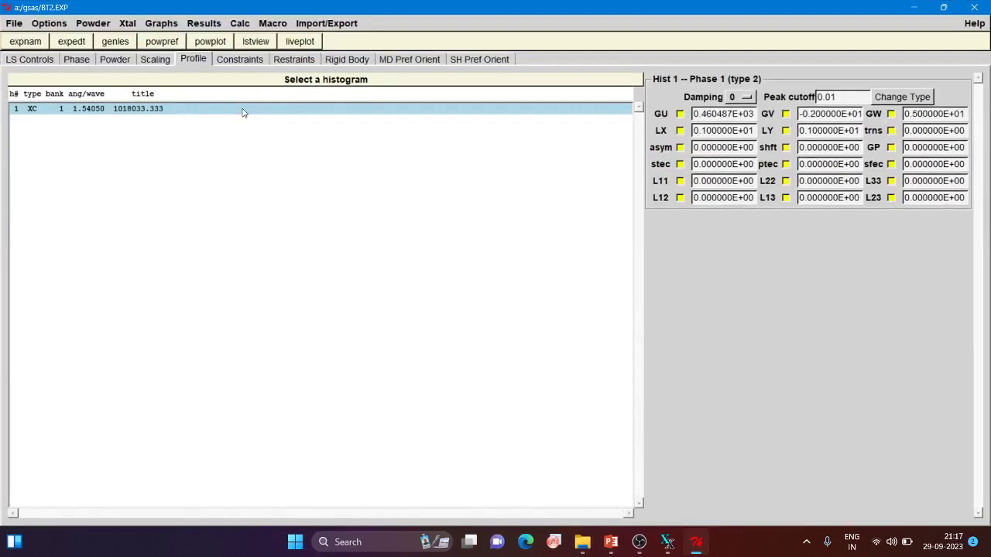
left_click(124, 42)
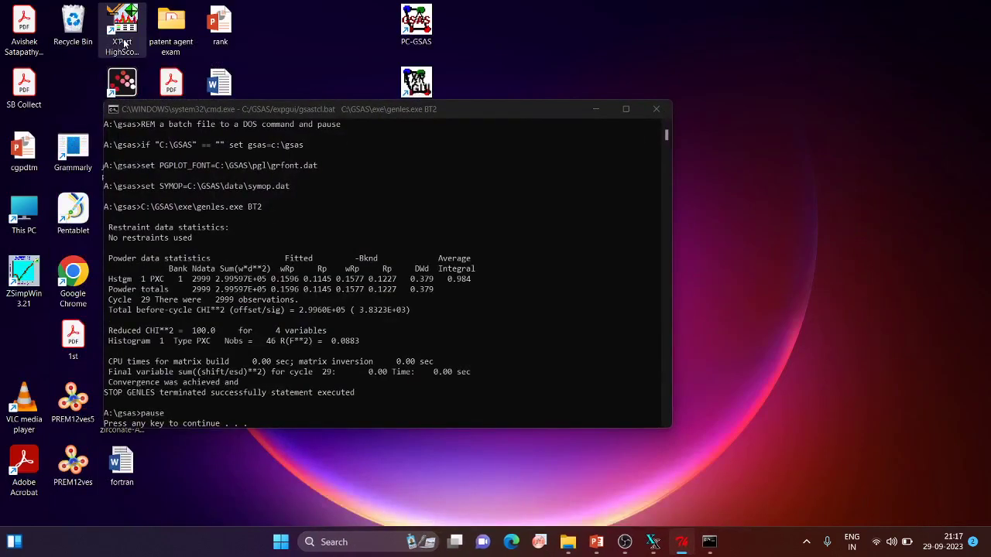
left_click(263, 127)
key("Return")
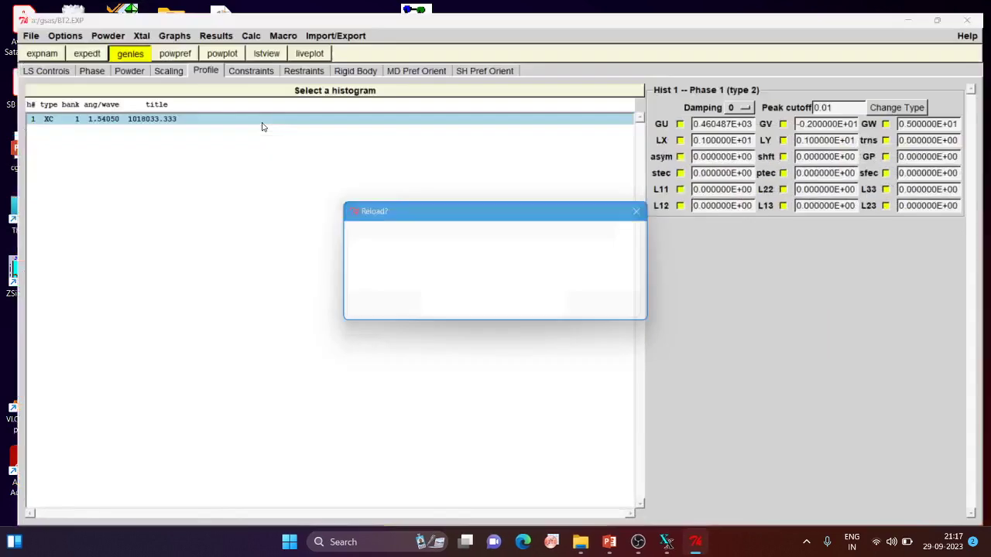
left_click(542, 223)
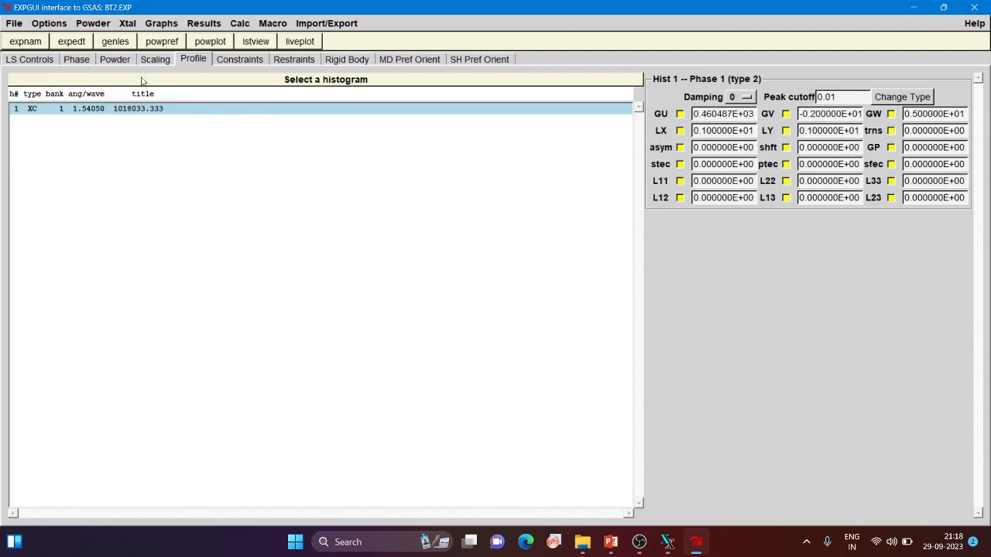
Enable occupancy (F) refinement for atom TI2 in the Tetragonal phase and run powpref on BT2.
left_click(81, 61)
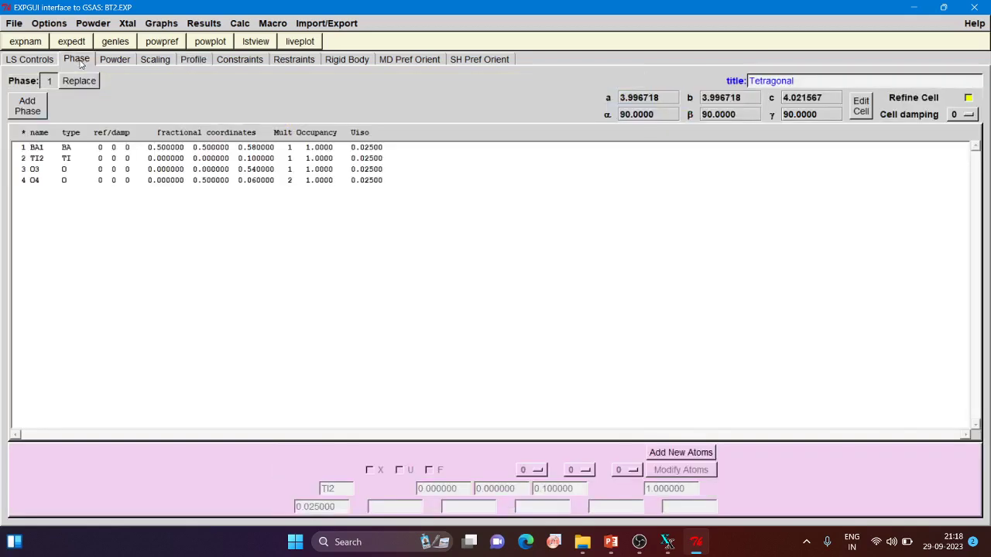
left_click(106, 151)
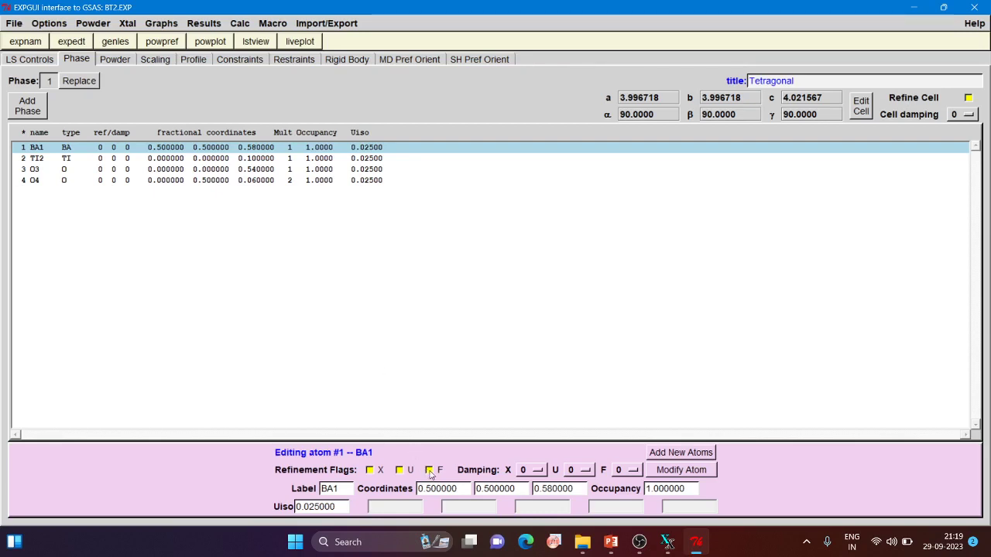
left_click(274, 159)
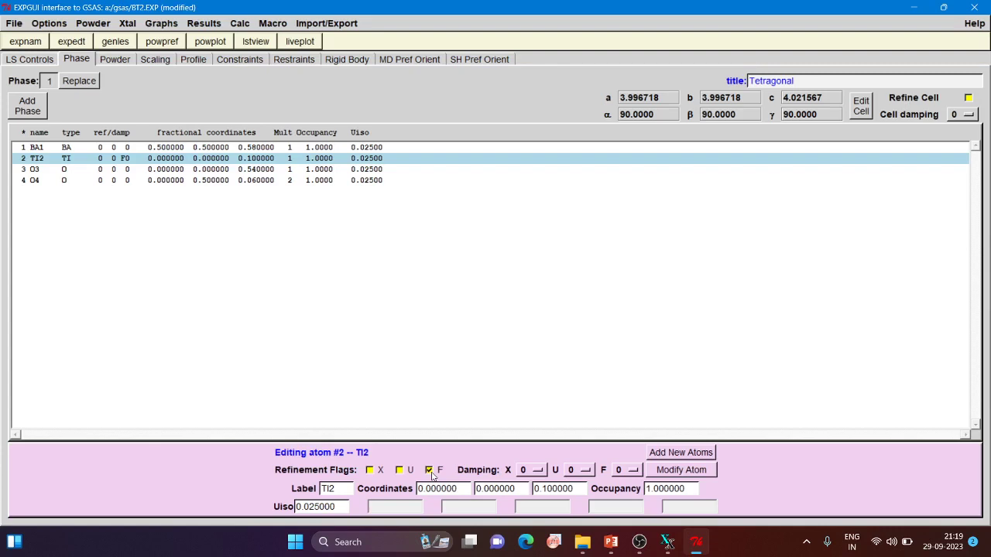
left_click(175, 42)
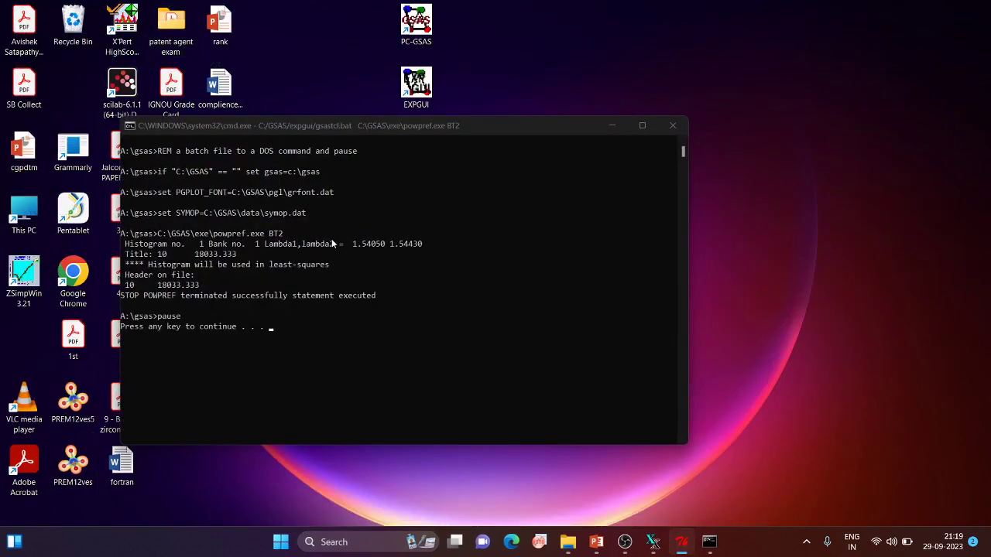
left_click(406, 181)
key("Return")
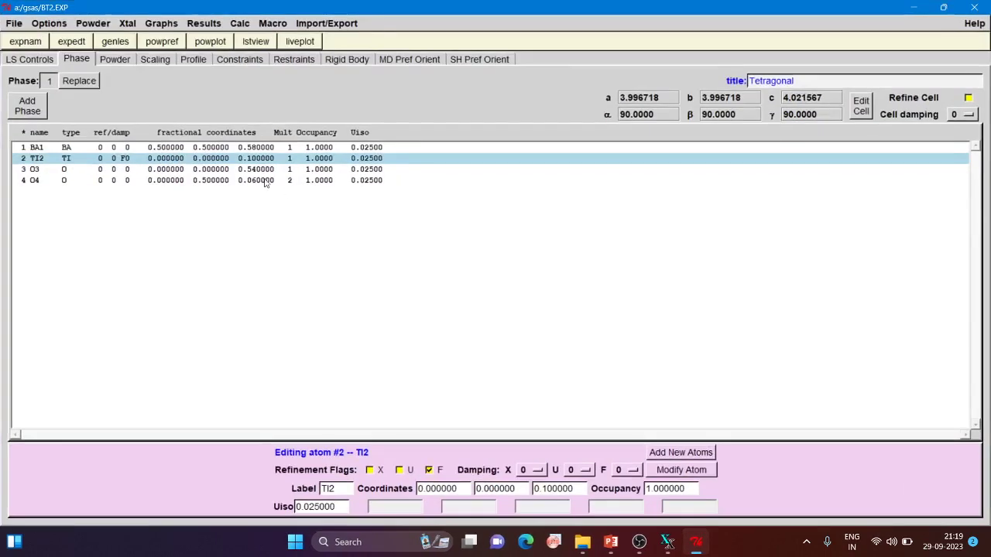
Run genles on BT2 to refine the TI2 occupancy and load the updated experiment file.
left_click(122, 43)
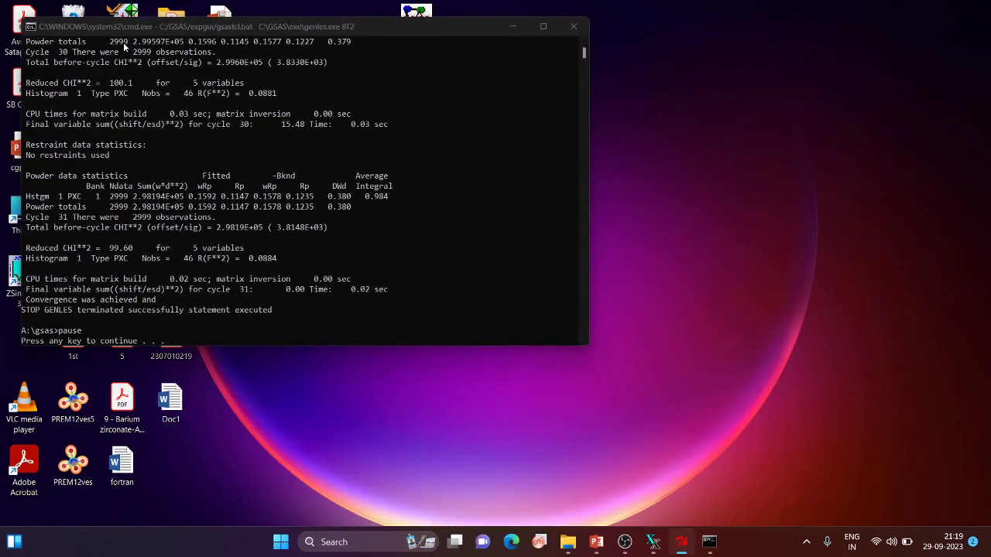
left_click(288, 154)
key("Return")
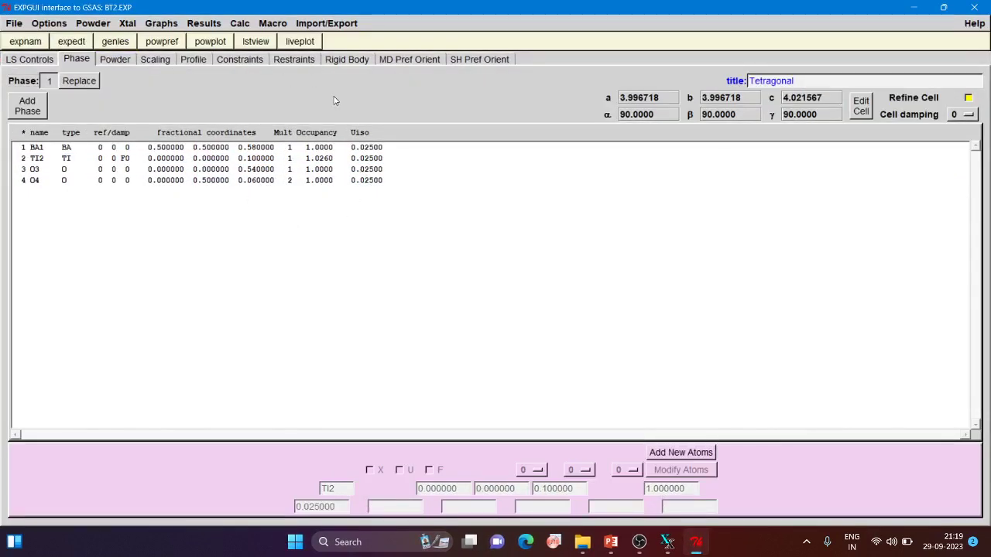
Switch the refinement flag of atom TI2 from occupancy (F) to coordinates (X) and run powpref on BT2.
left_click(220, 159)
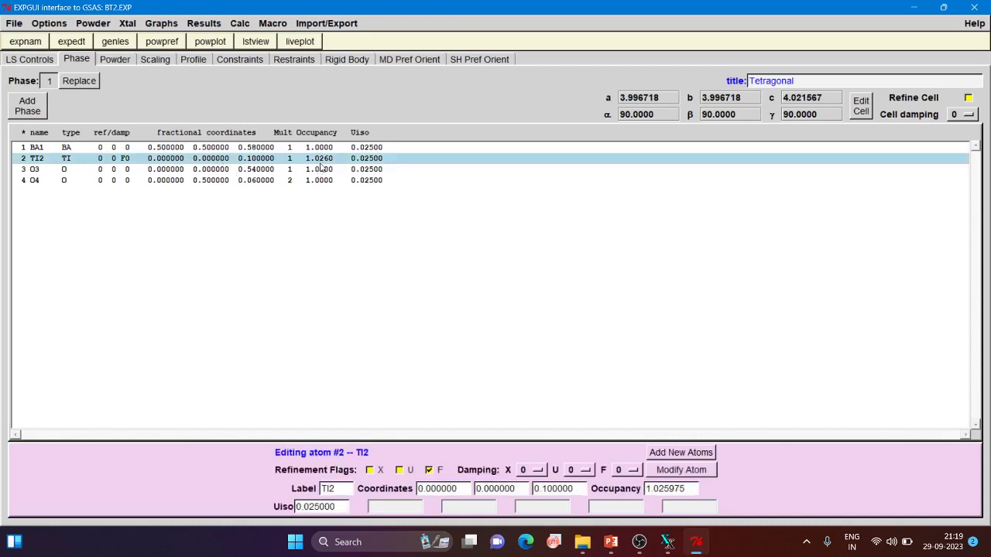
left_click(430, 471)
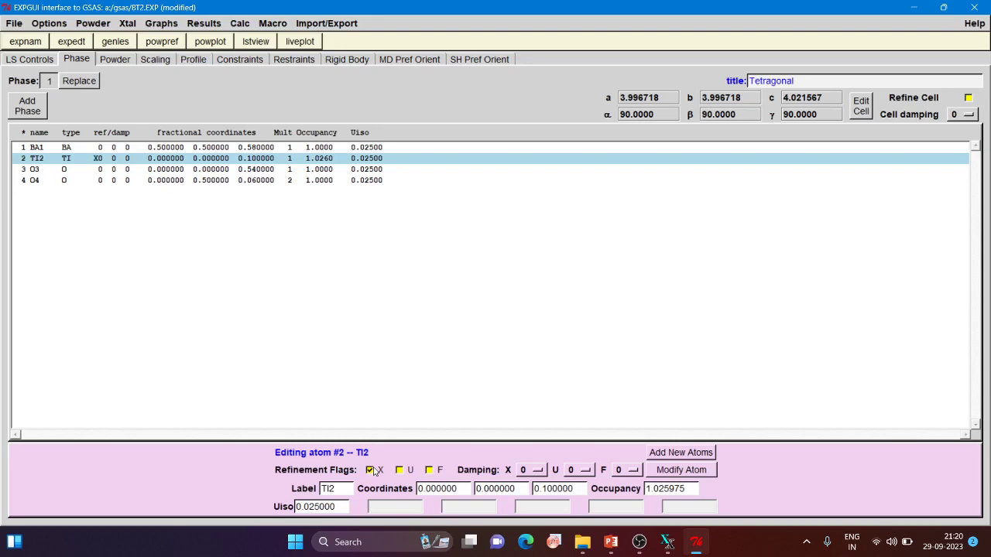
left_click(162, 42)
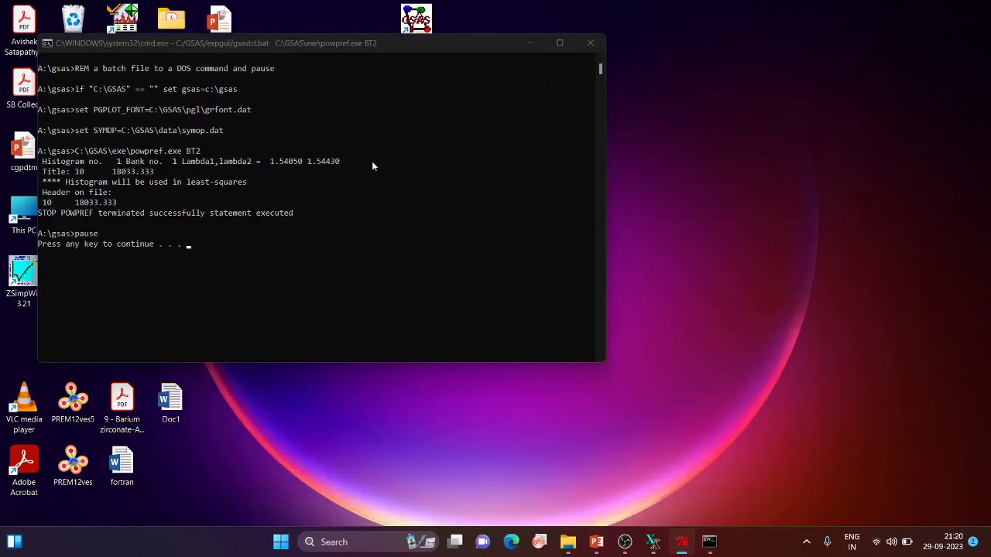
key("Return")
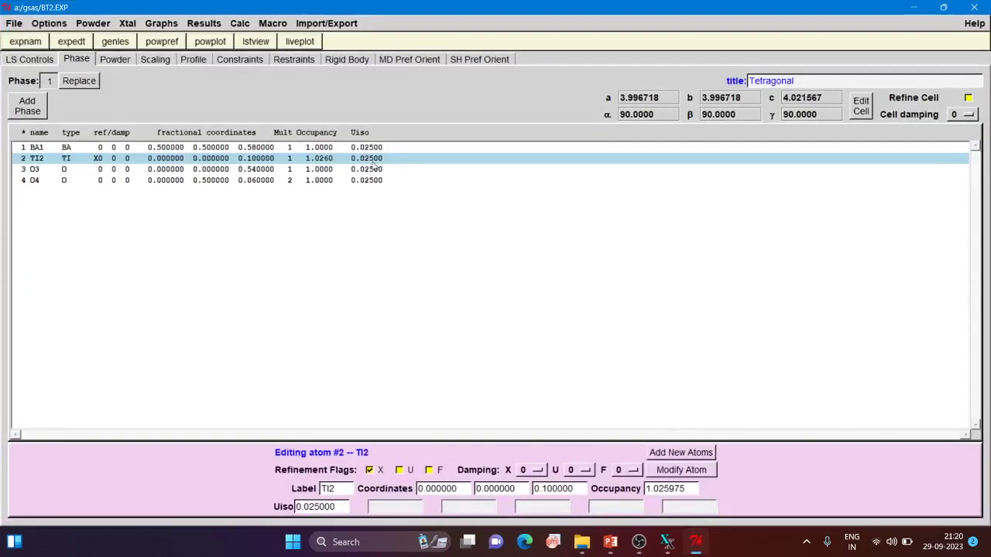
Run genles on BT2 to refine the TI2 coordinates, load the new version, and turn off the atom's X flag.
left_click(124, 44)
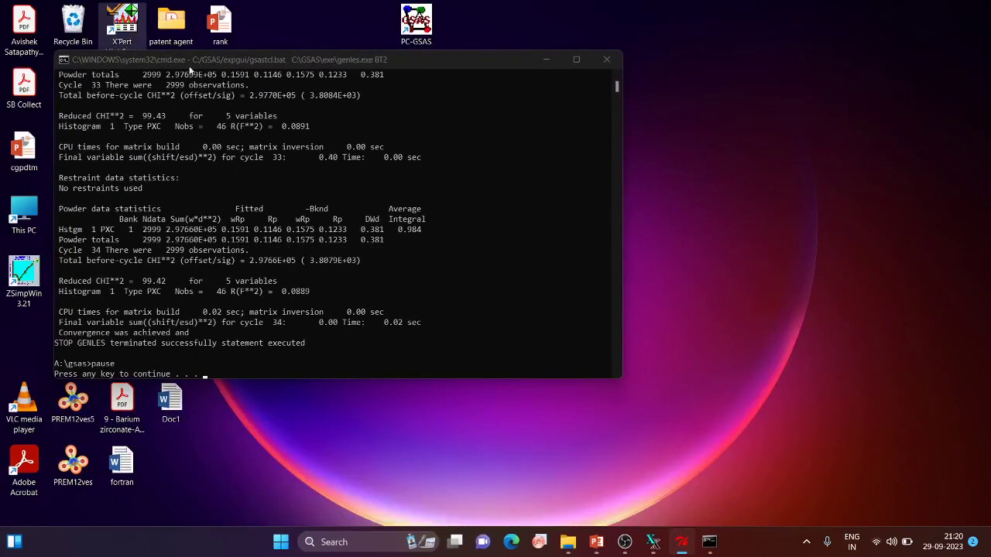
key("Return")
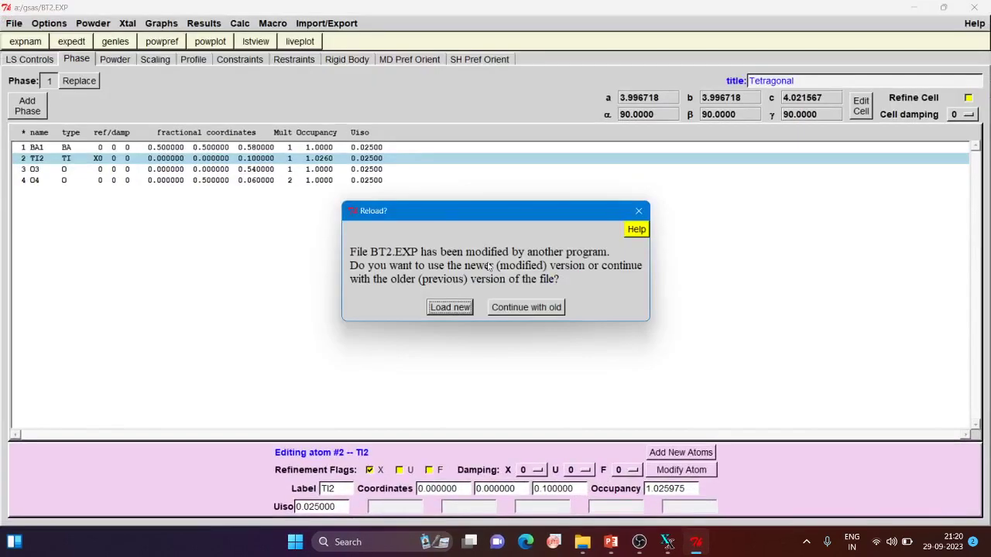
left_click(451, 306)
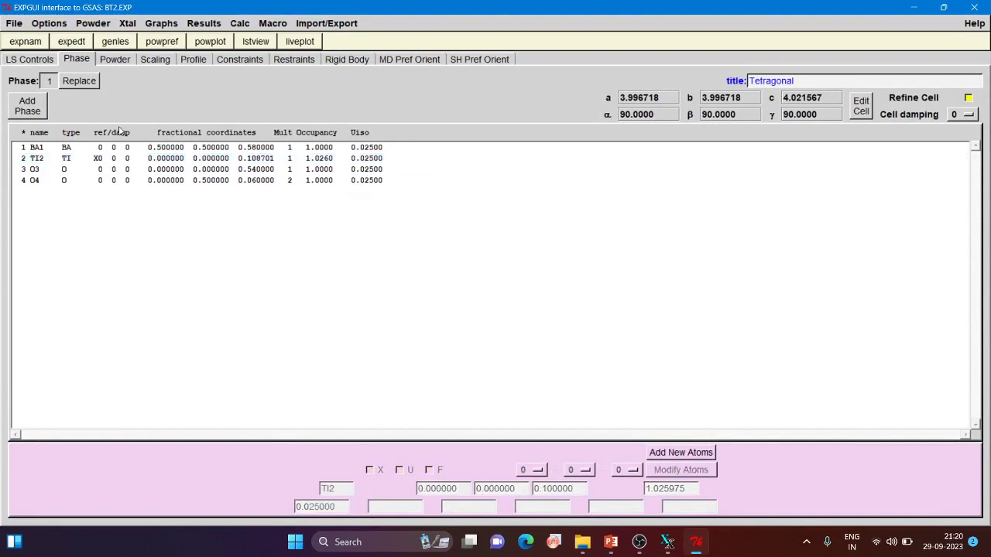
left_click(129, 159)
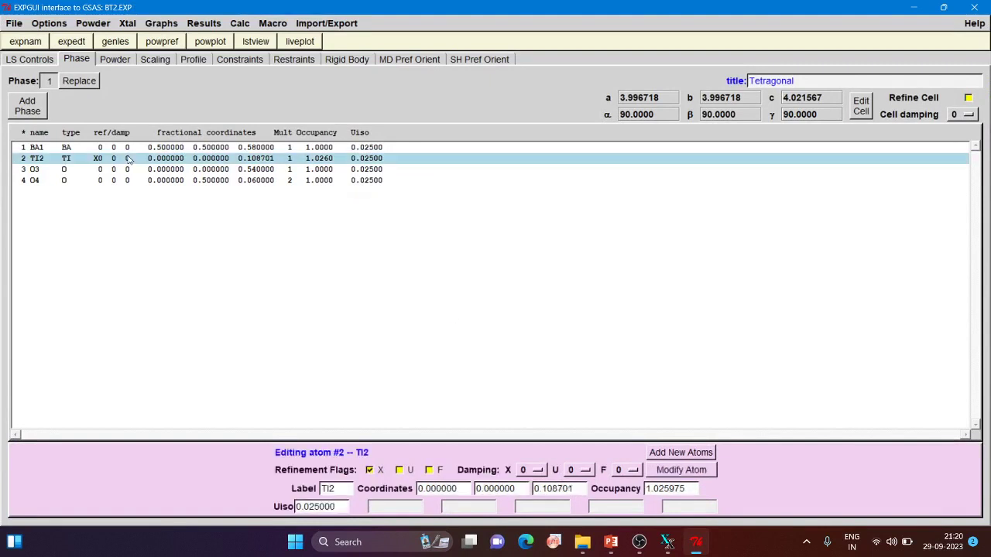
left_click(371, 471)
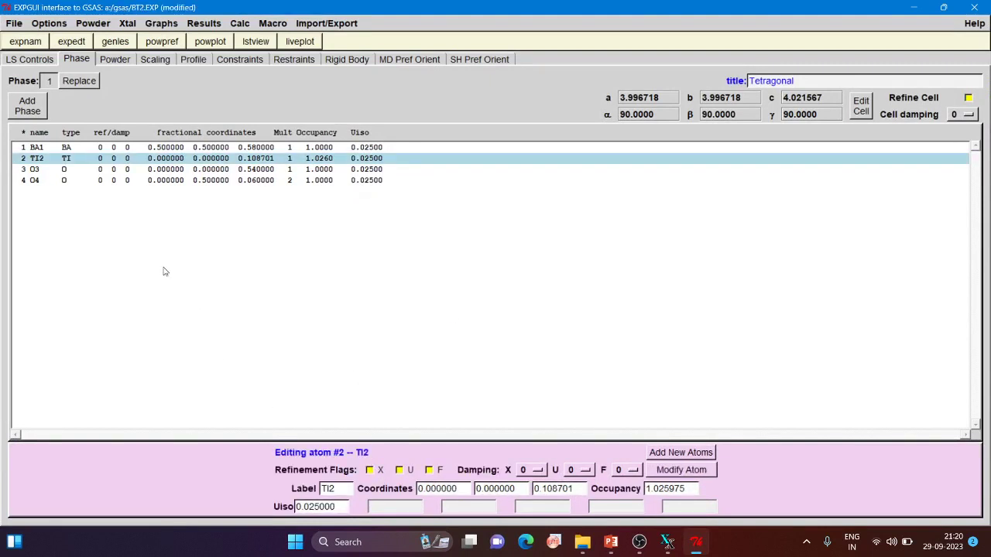
Enable coordinate (X) refinement for atom BA1 and run powpref on BT2.
left_click(136, 153)
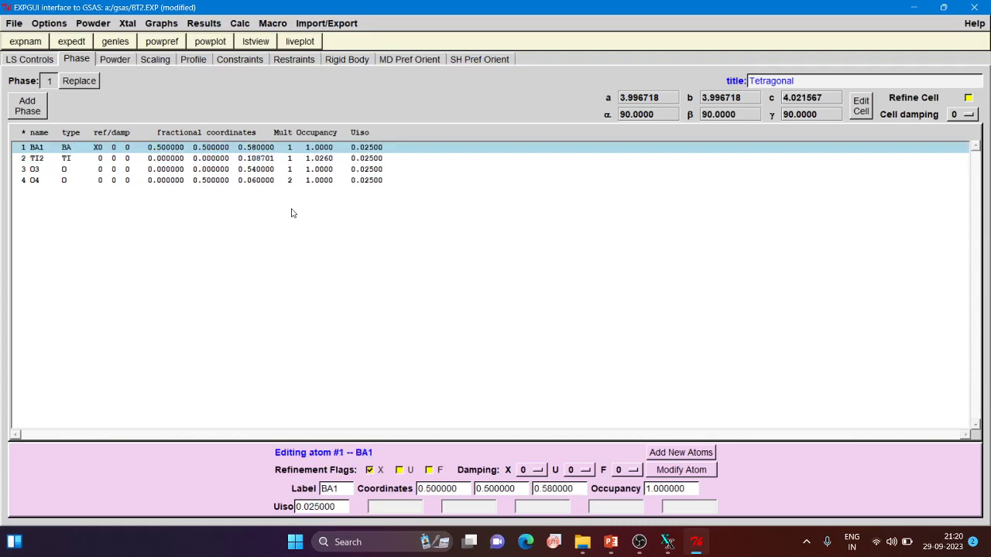
left_click(162, 41)
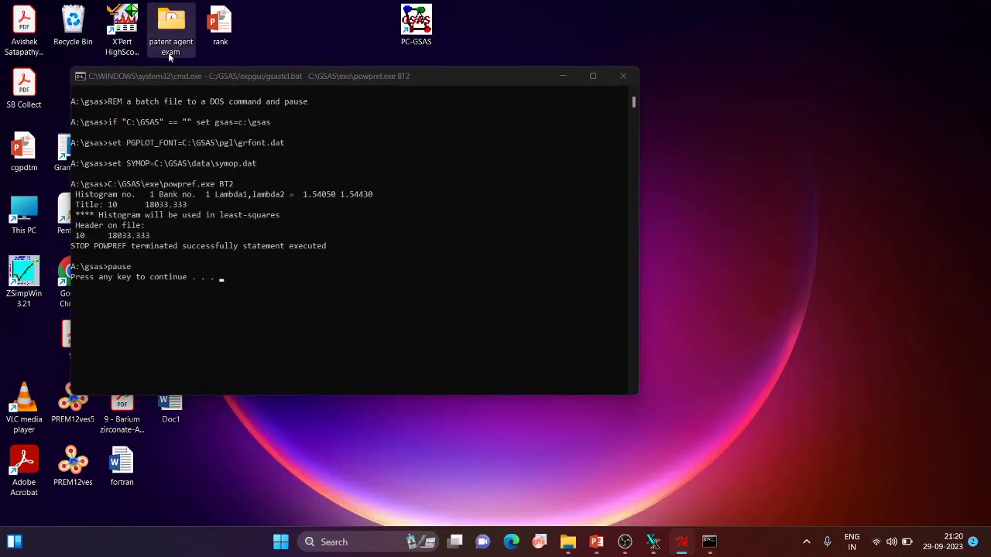
left_click(234, 137)
key("Return")
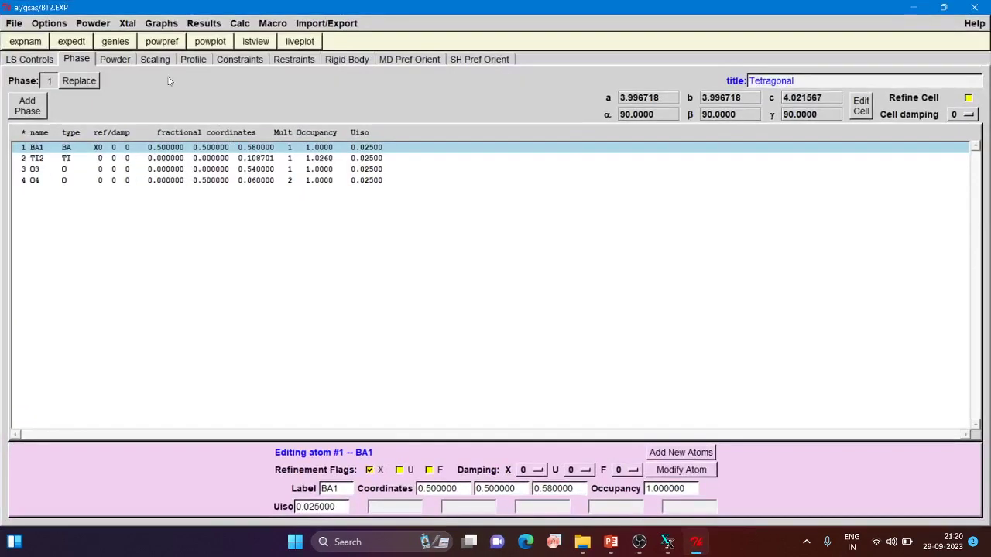
Run genles on BT2 to refine the BA1 coordinates, load the new version, and turn off the atom's X flag.
left_click(116, 42)
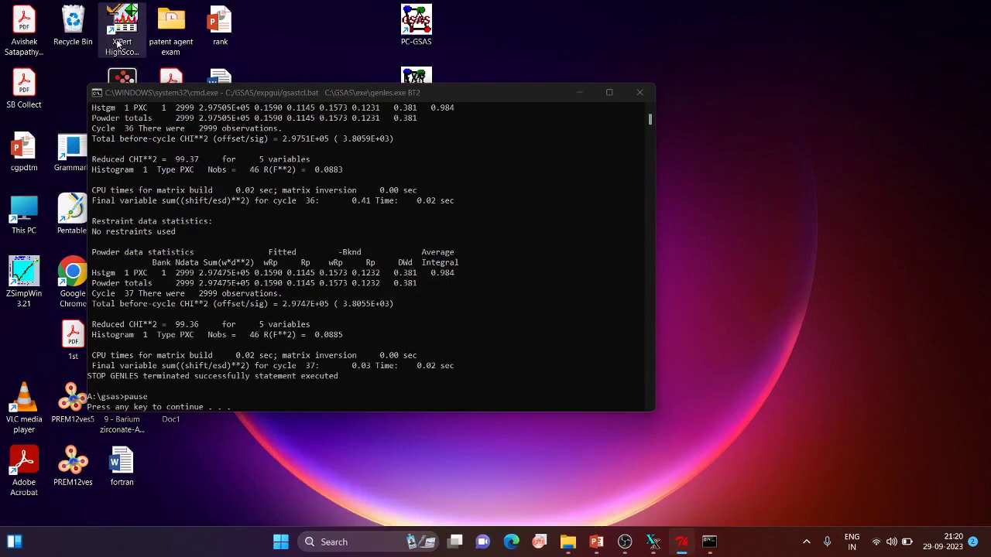
left_click(274, 159)
key("Return")
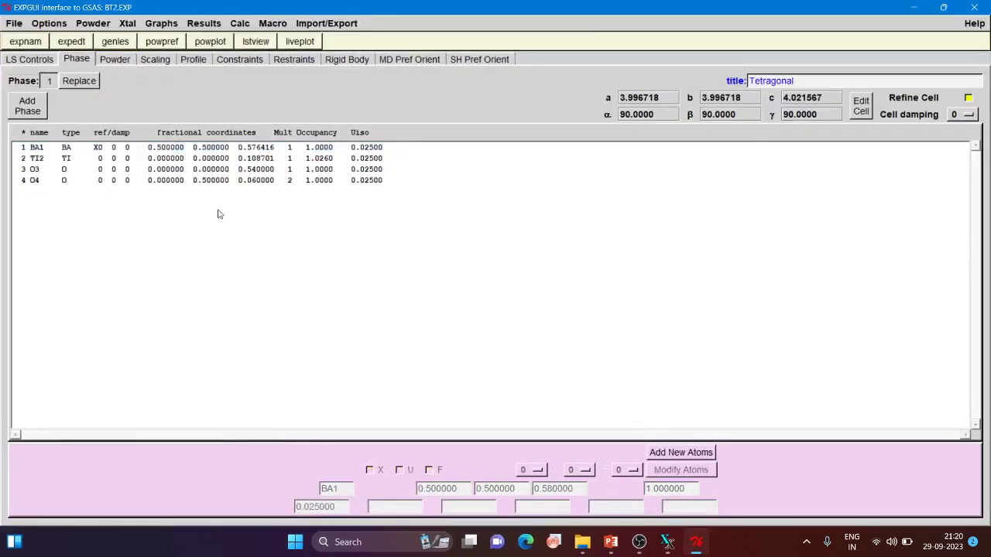
left_click(138, 152)
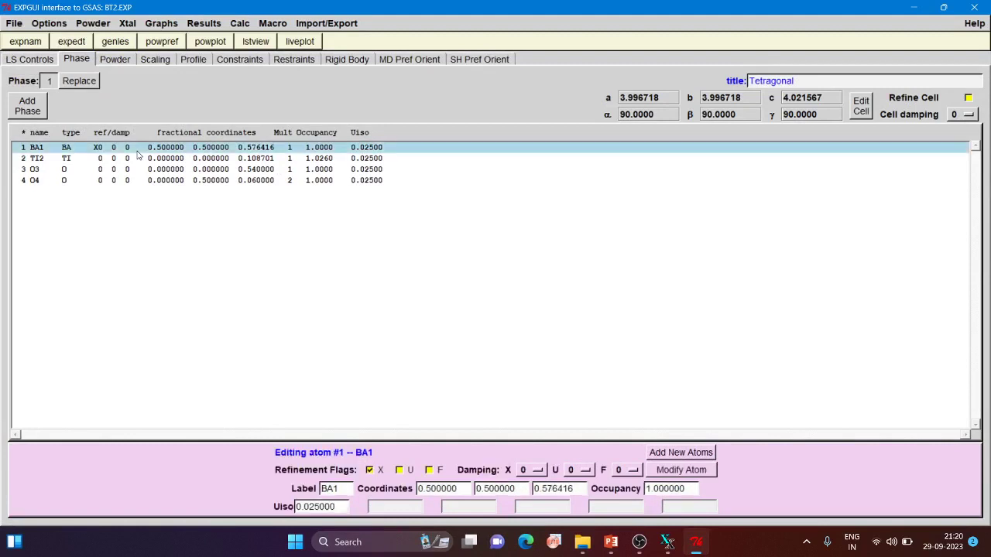
left_click(371, 472)
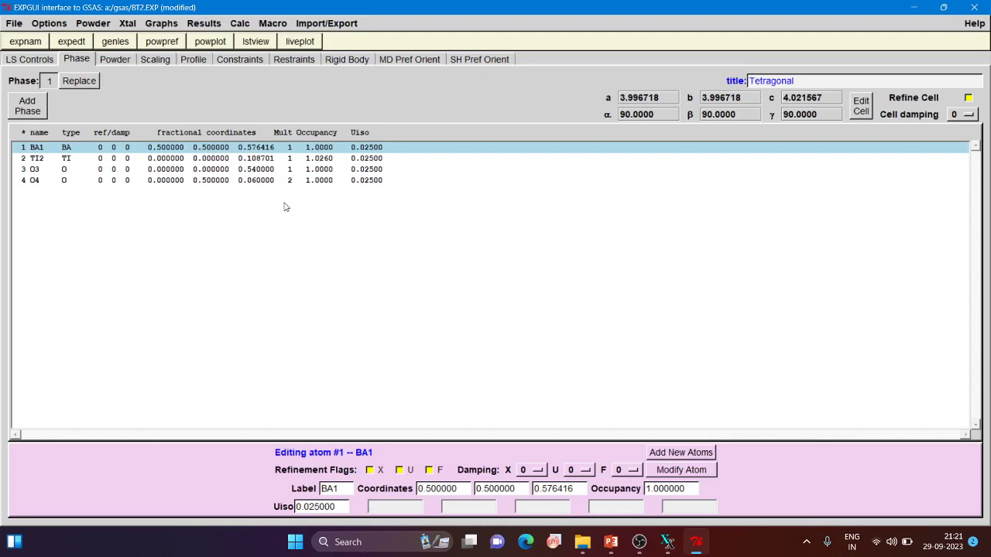
Examine the histogram's background settings and the coordinates, occupancies and Uiso values of the atoms in the Tetragonal phase.
left_click(114, 60)
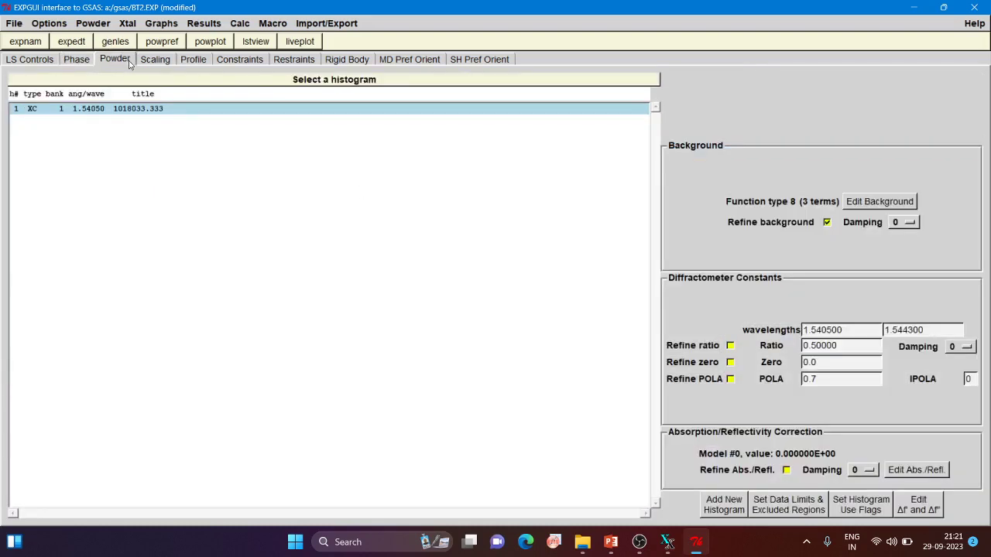
left_click(77, 61)
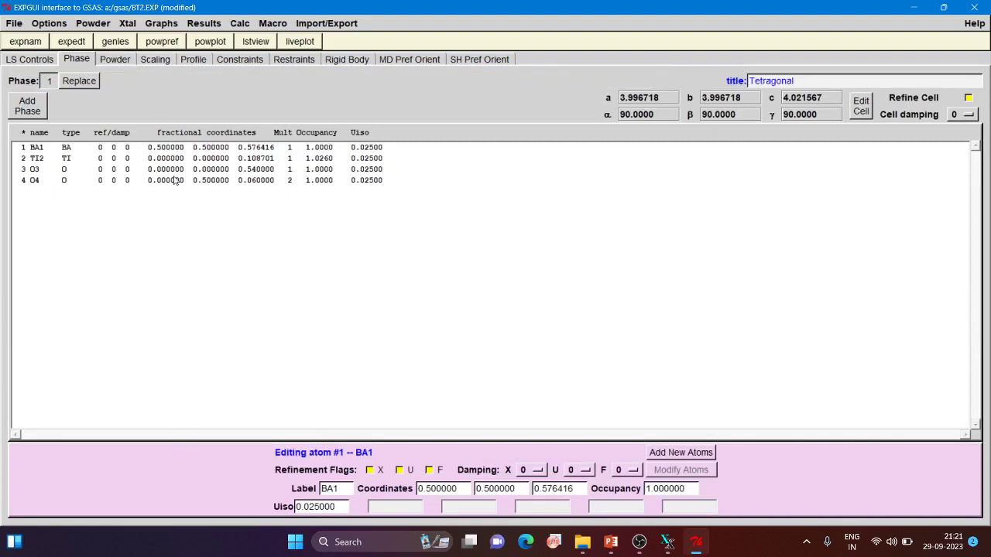
left_click(266, 149)
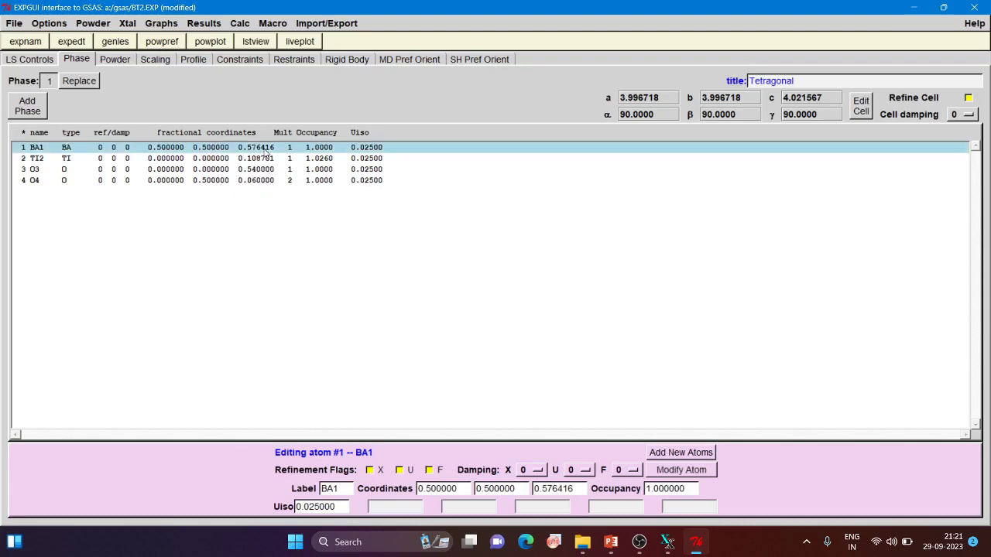
left_click(160, 170)
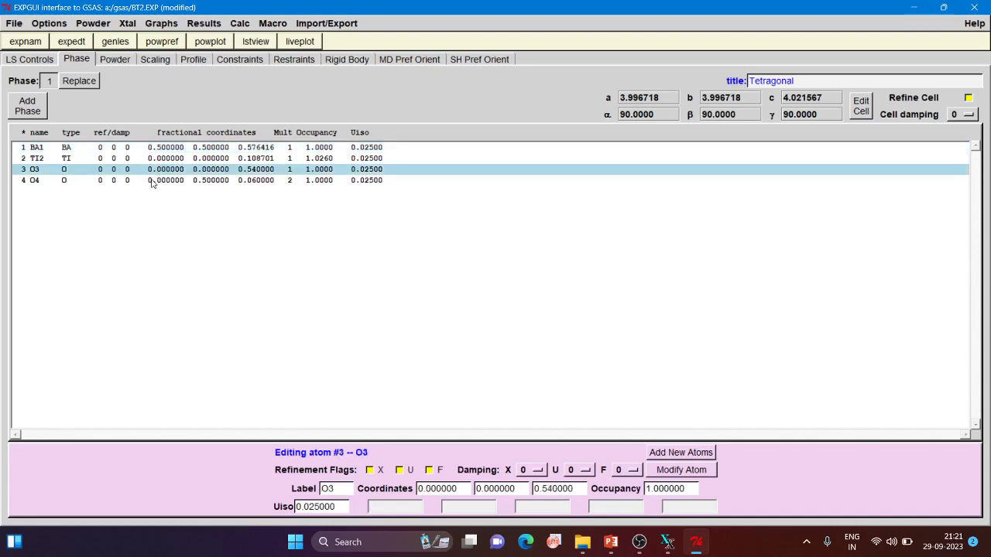
left_click(150, 185)
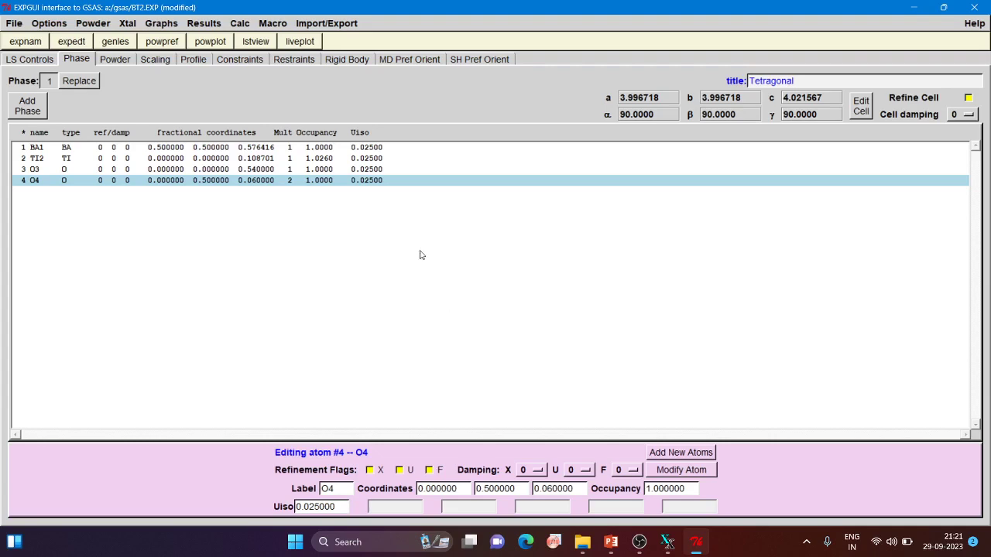
left_click_drag(420, 253, 295, 183)
left_click(361, 159)
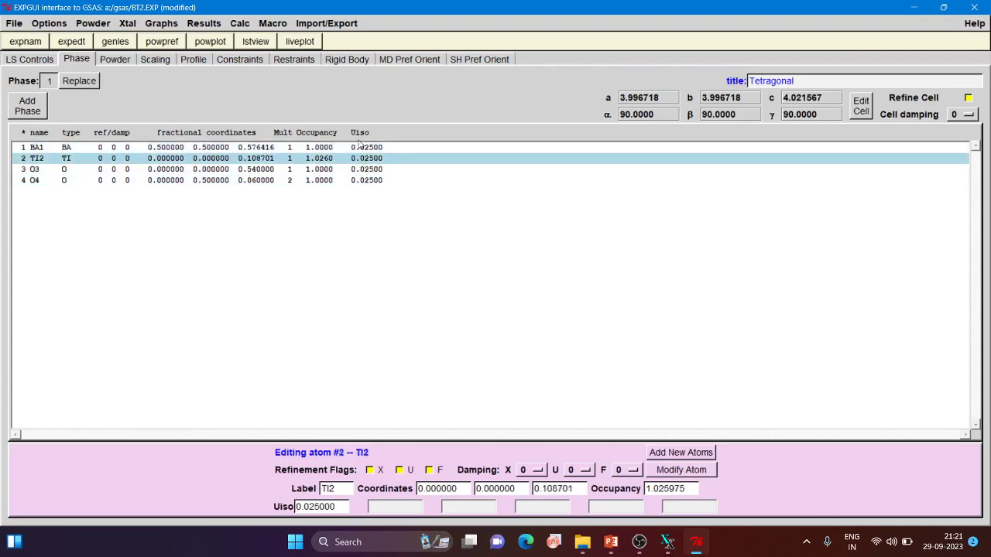
left_click(359, 145)
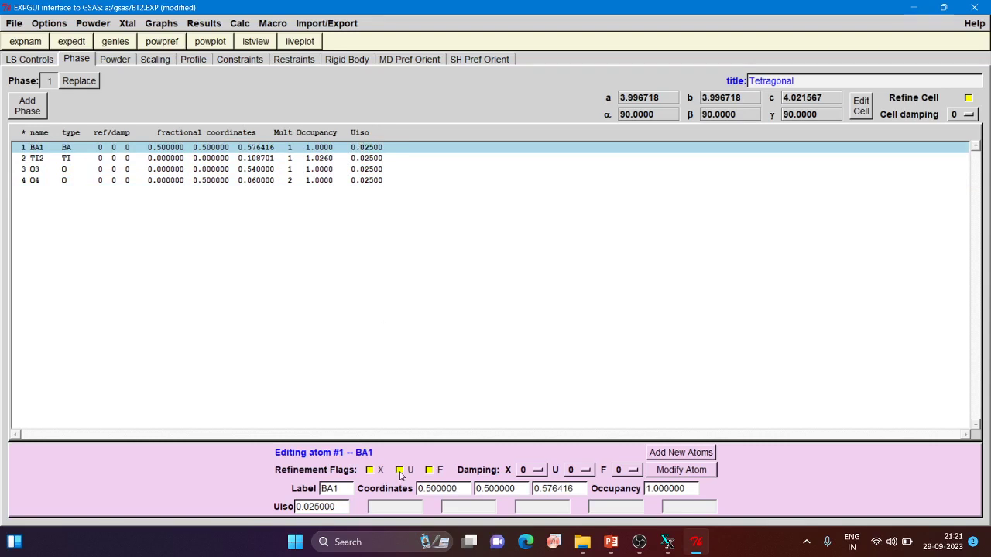
Enable thermal parameter (U) refinement for atom O4 and run powpref on BT2.
left_click(280, 181)
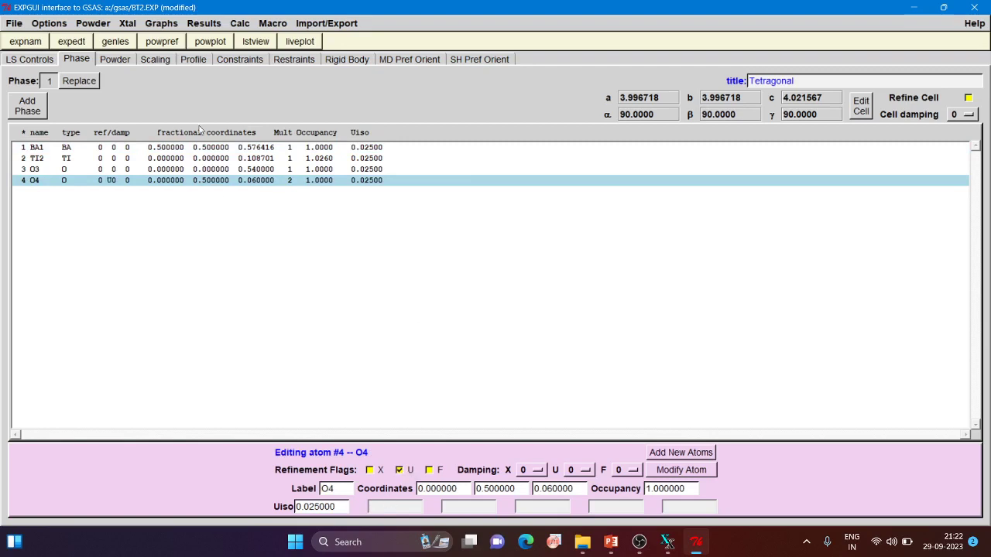
left_click(171, 47)
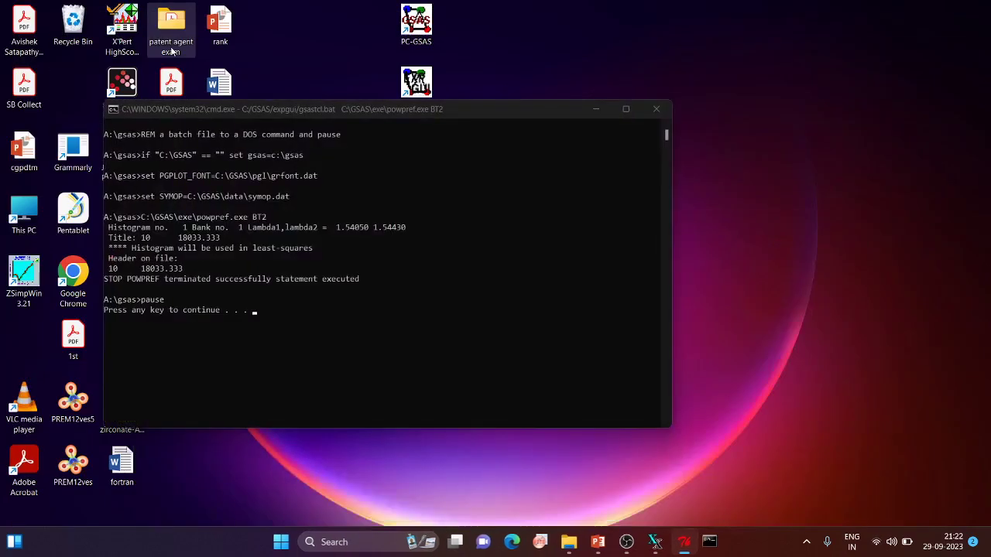
left_click(256, 182)
key("Return")
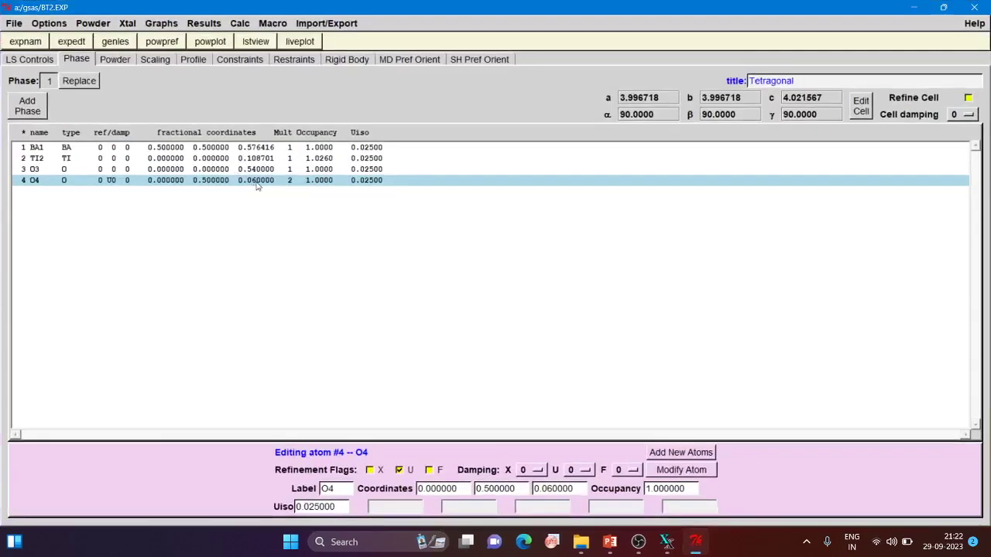
Run genles on BT2 to refine O4's Uiso, load the new version, and turn off the atom's U flag.
left_click(125, 45)
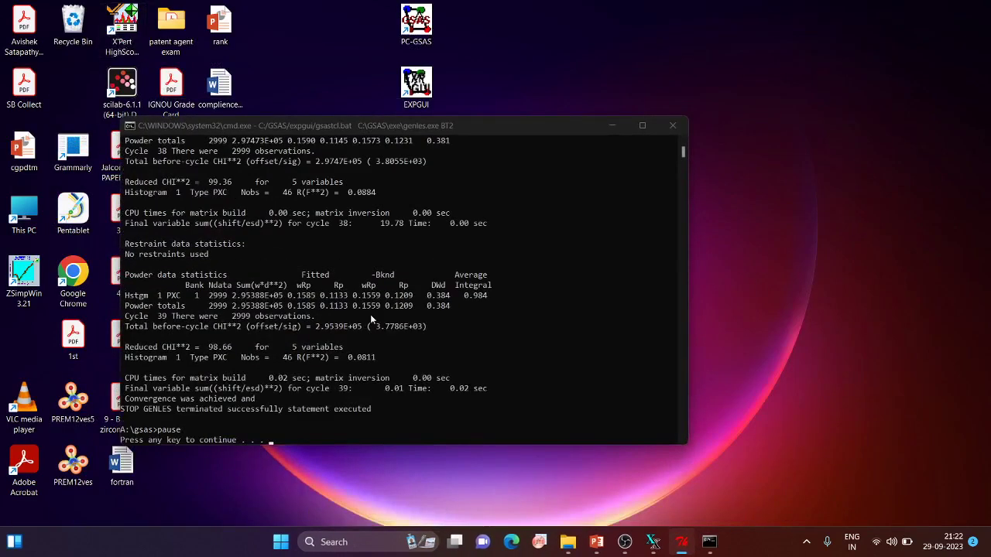
left_click(371, 358)
key("Return")
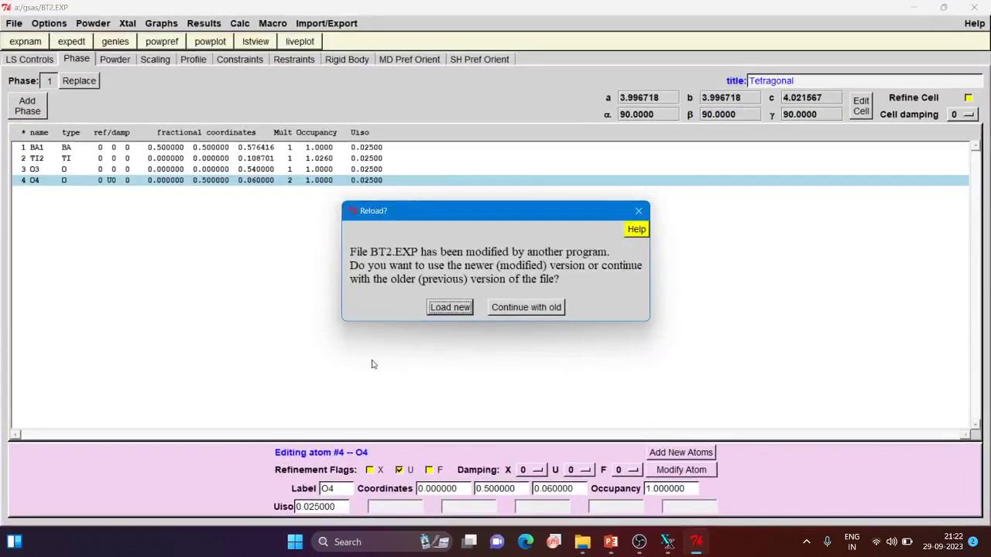
left_click(449, 309)
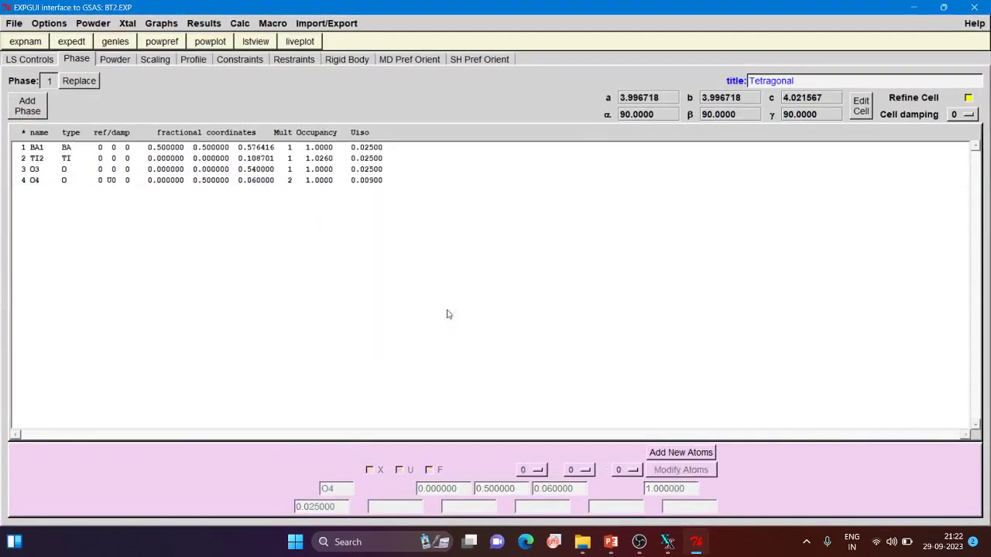
left_click(188, 194)
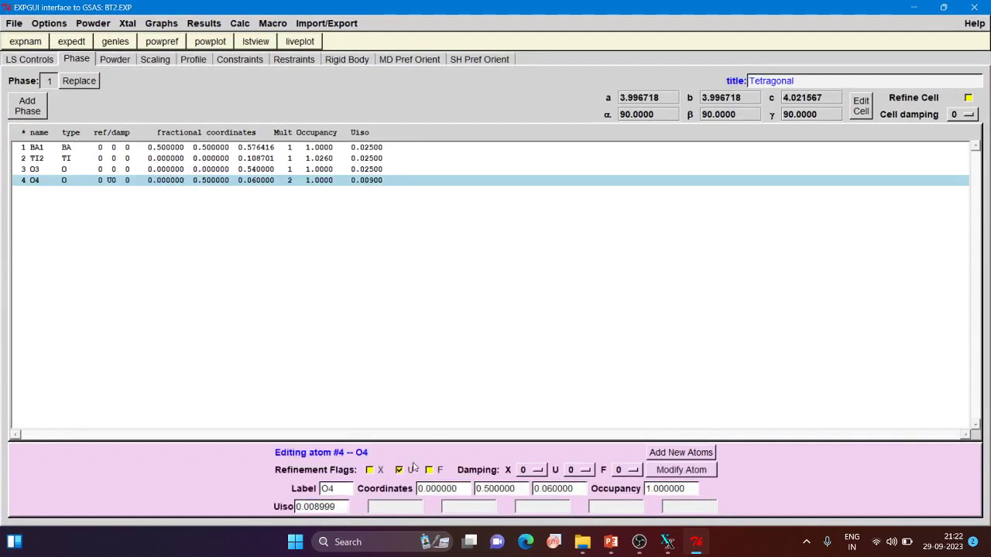
left_click(397, 474)
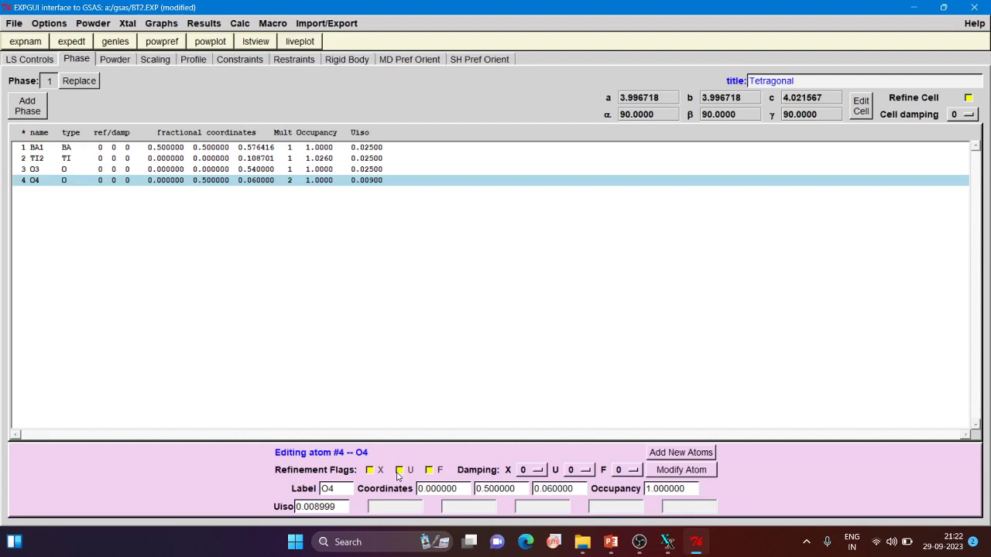
Plot the BT2 fit with liveplot at full size and examine the peak near 39° 2Theta up close.
left_click(194, 62)
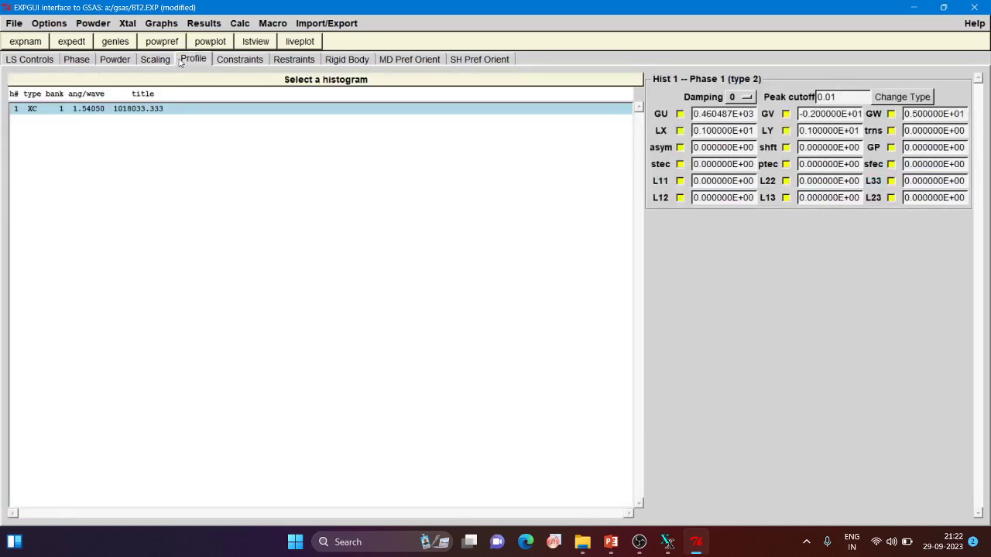
left_click(158, 61)
left_click(207, 62)
left_click(300, 42)
mouse_move(306, 47)
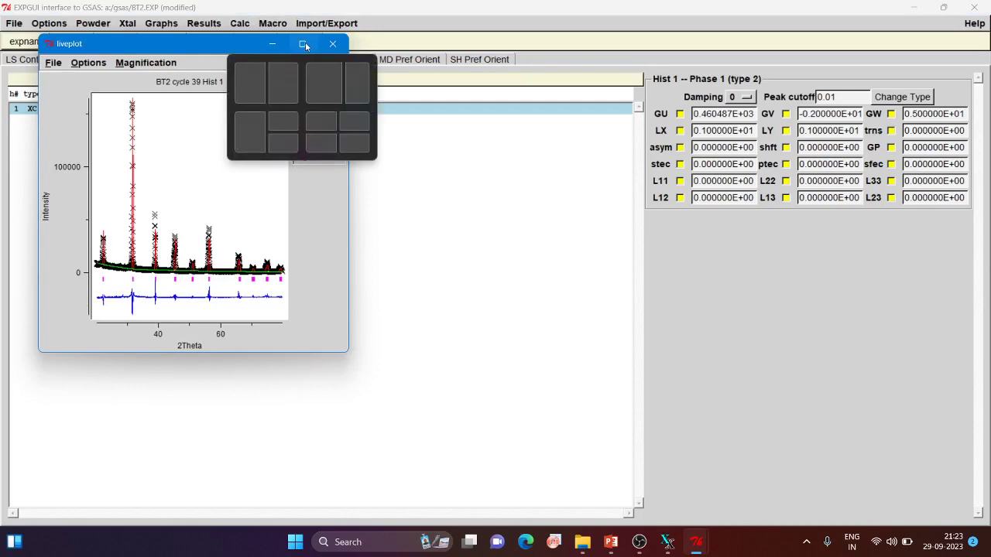
left_click(304, 44)
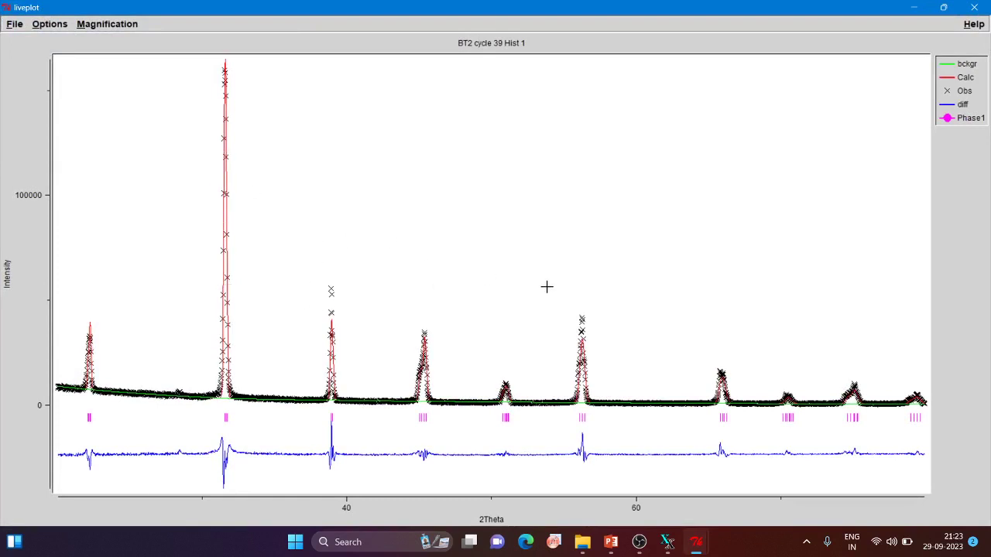
left_click(295, 268)
left_click(369, 425)
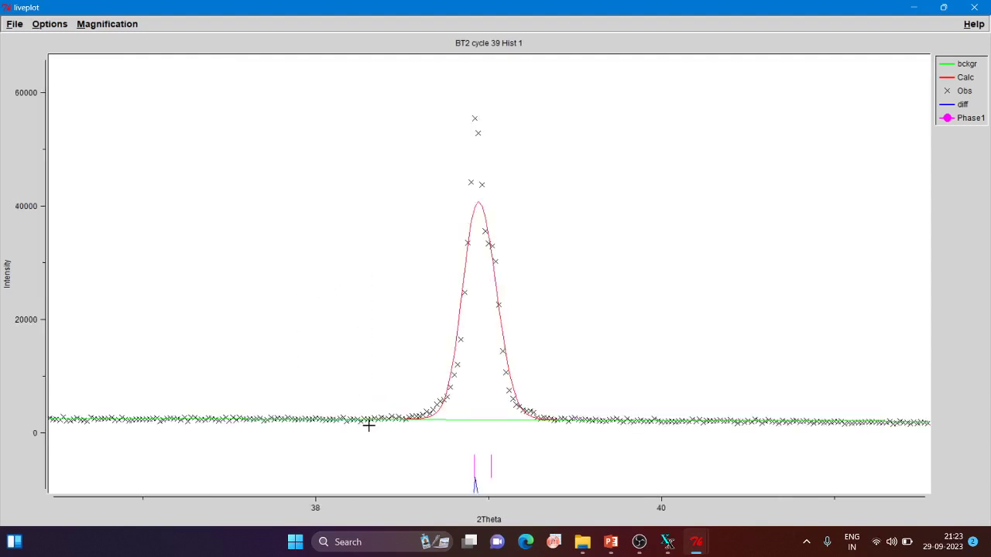
right_click(639, 252)
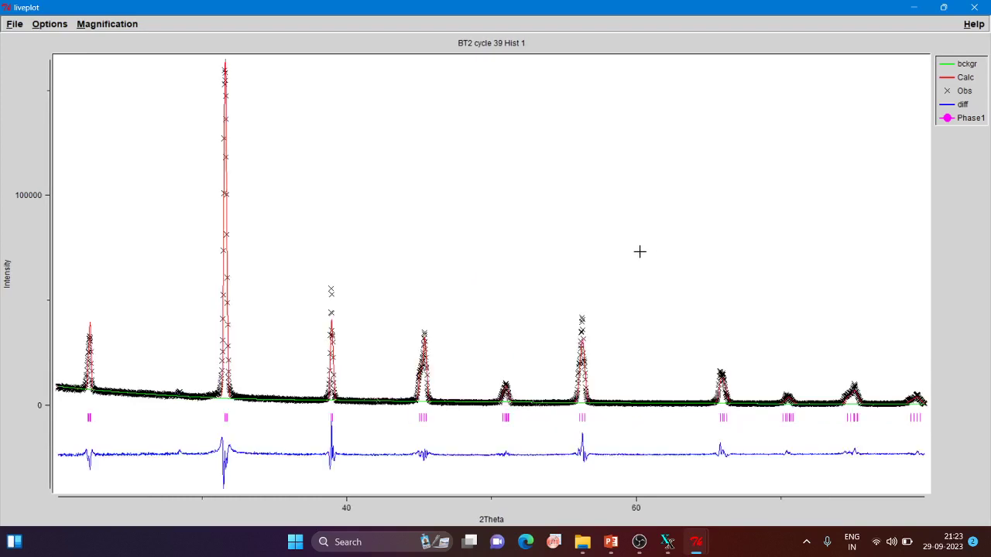
Examine the fit of the peaks near 56.3° and 31.6° 2Theta up close.
left_click(566, 284)
left_click(612, 452)
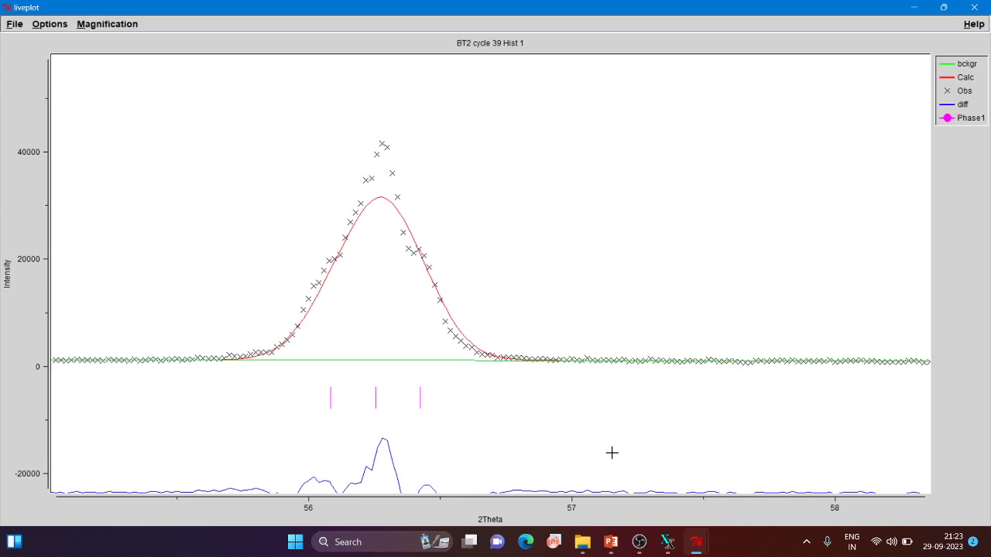
right_click(612, 452)
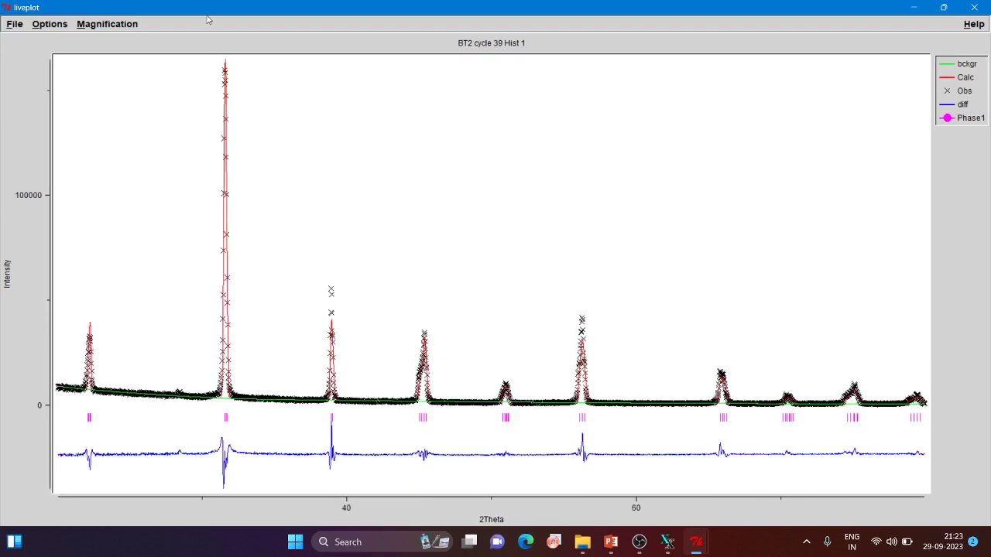
left_click(200, 55)
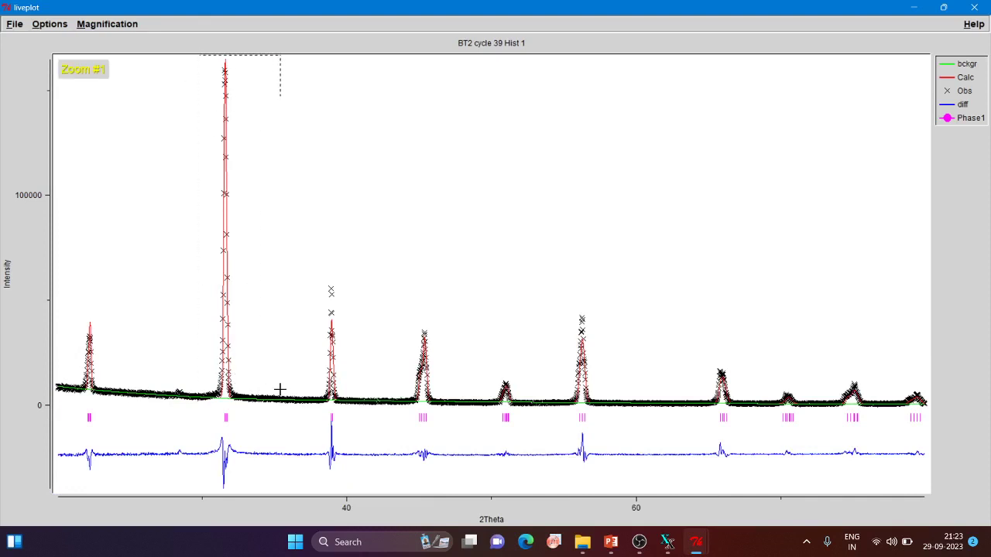
left_click(279, 455)
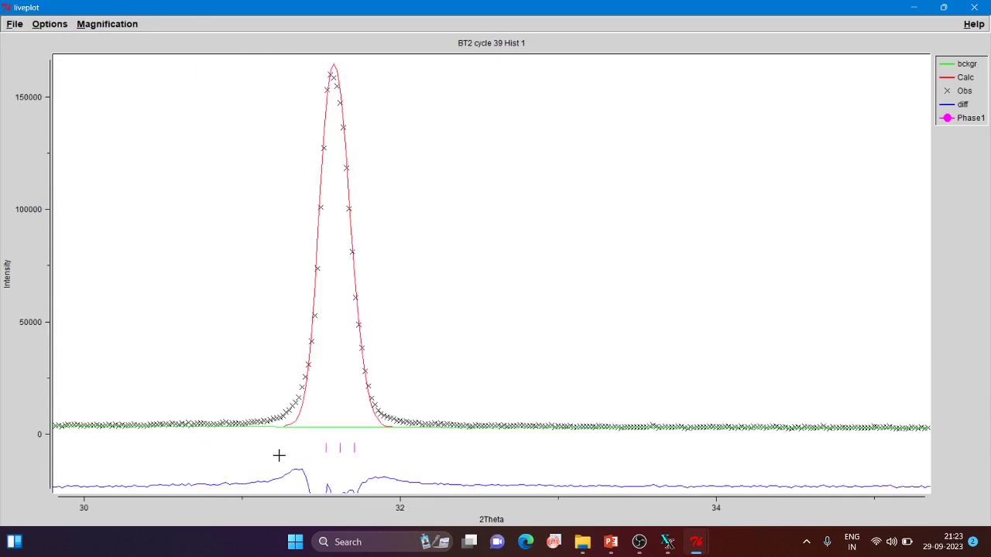
right_click(279, 455)
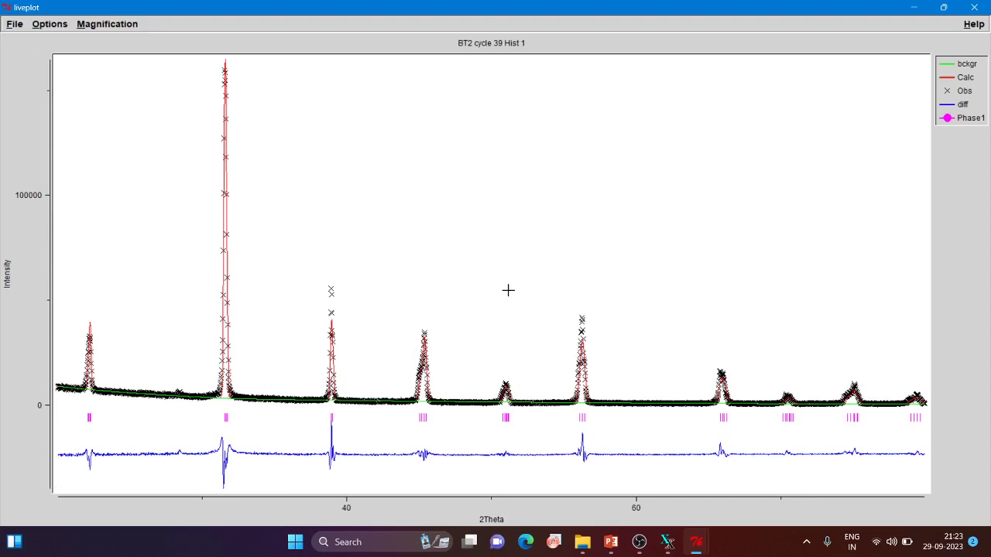
Examine the fit of the peaks between about 65° and 80° 2Theta, and close the plot.
left_click(705, 350)
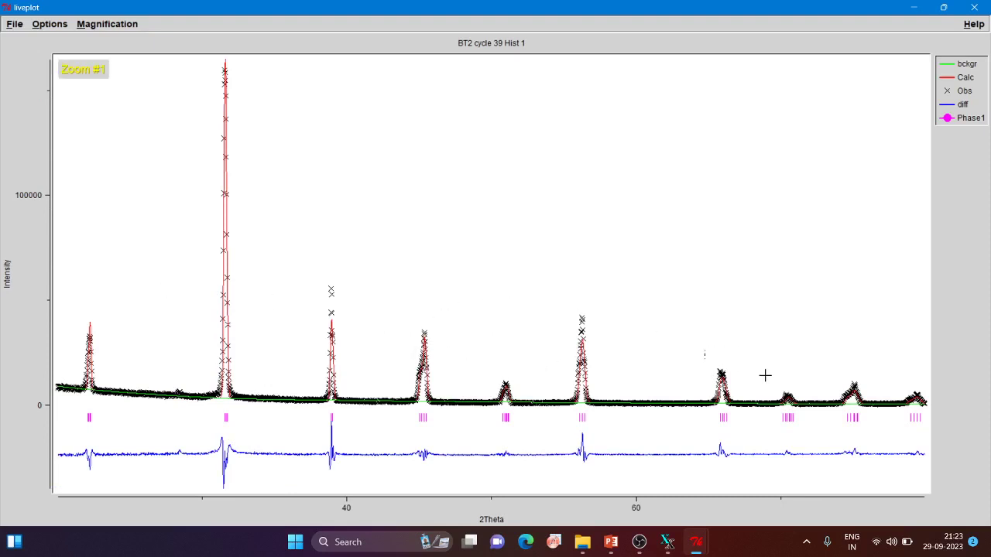
left_click(933, 425)
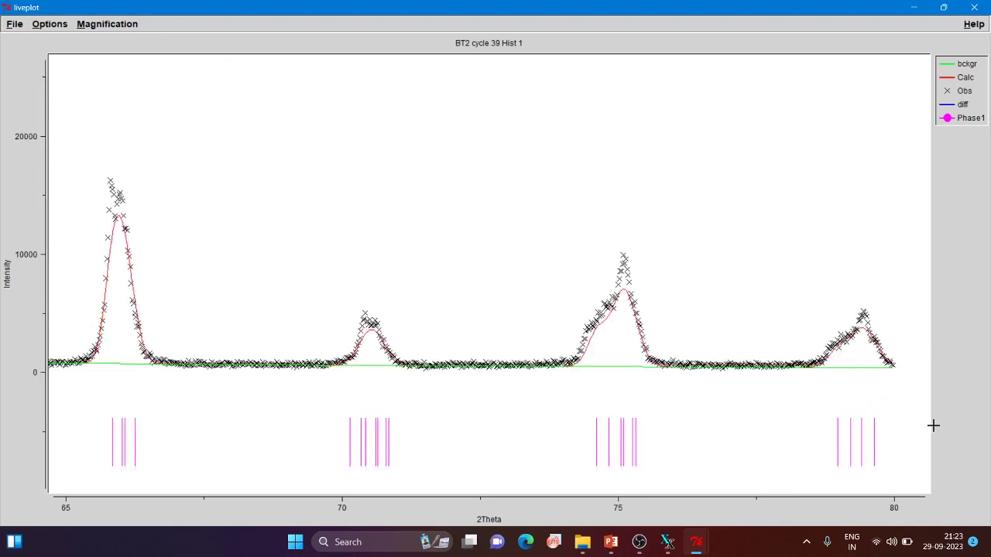
right_click(803, 249)
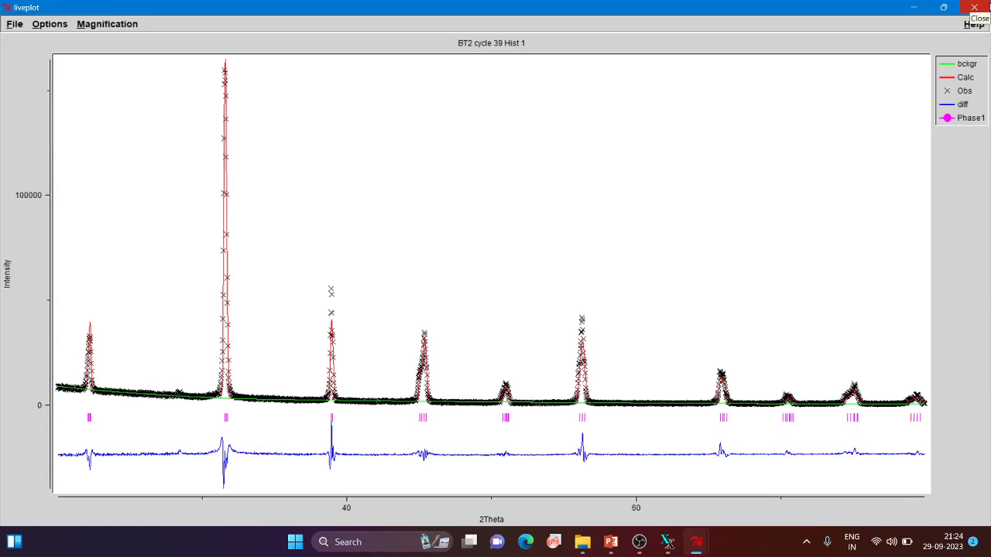
left_click(974, 8)
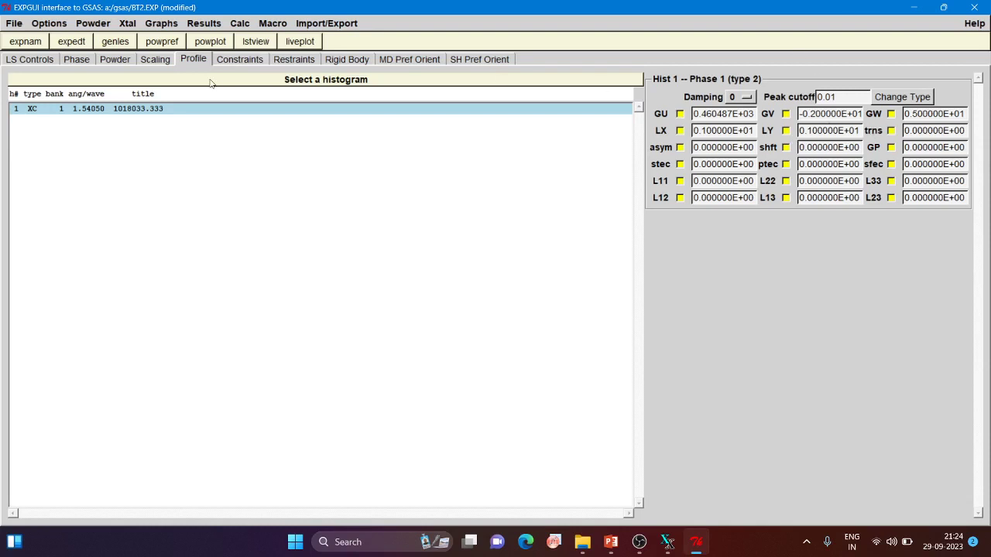
Review the Tetragonal phase's atom flags, the atom constraints and the histogram's profile terms.
left_click(76, 60)
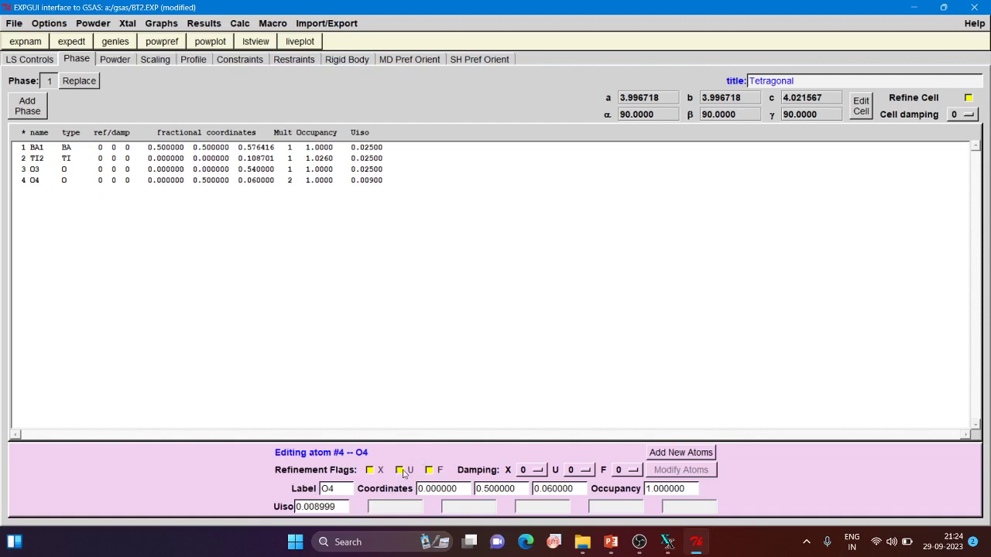
left_click(121, 64)
left_click(232, 62)
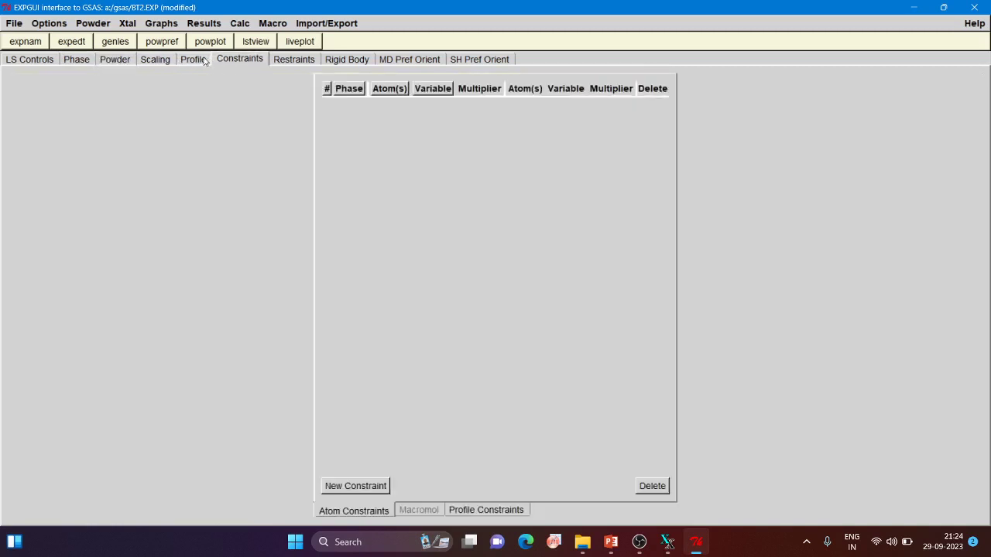
left_click(205, 59)
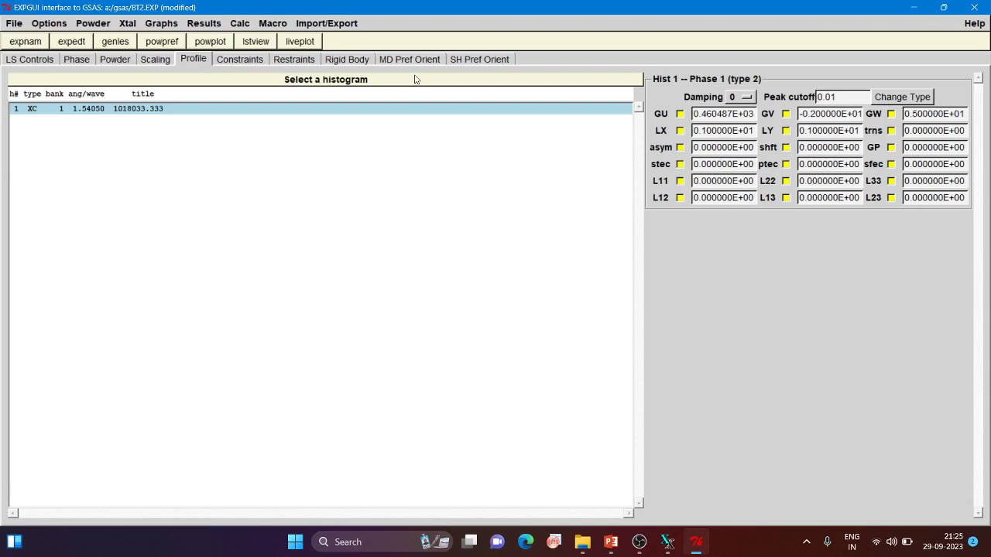
View the BT2.LST listing and highlight the calculated unit cell formula weight and density of the last cycle.
left_click(257, 43)
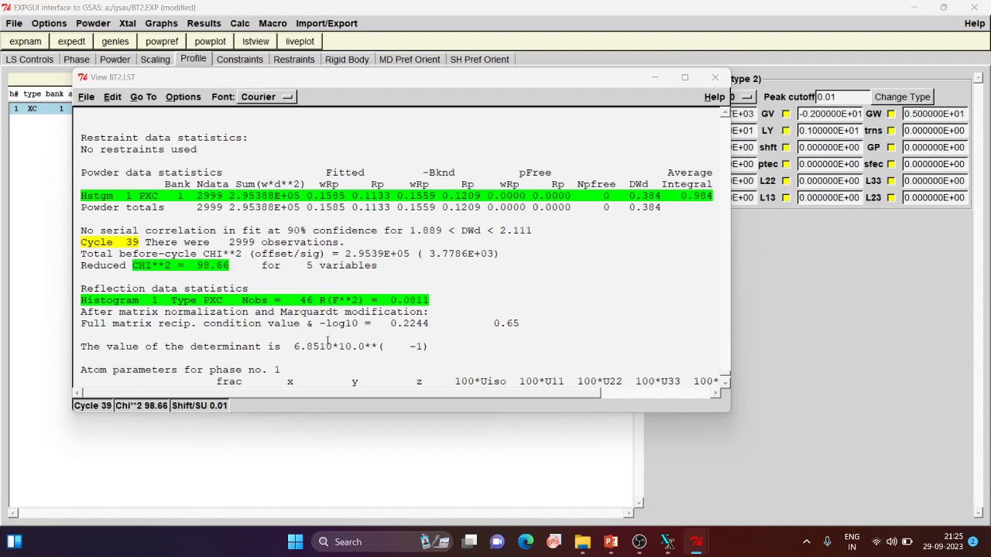
left_click(725, 384)
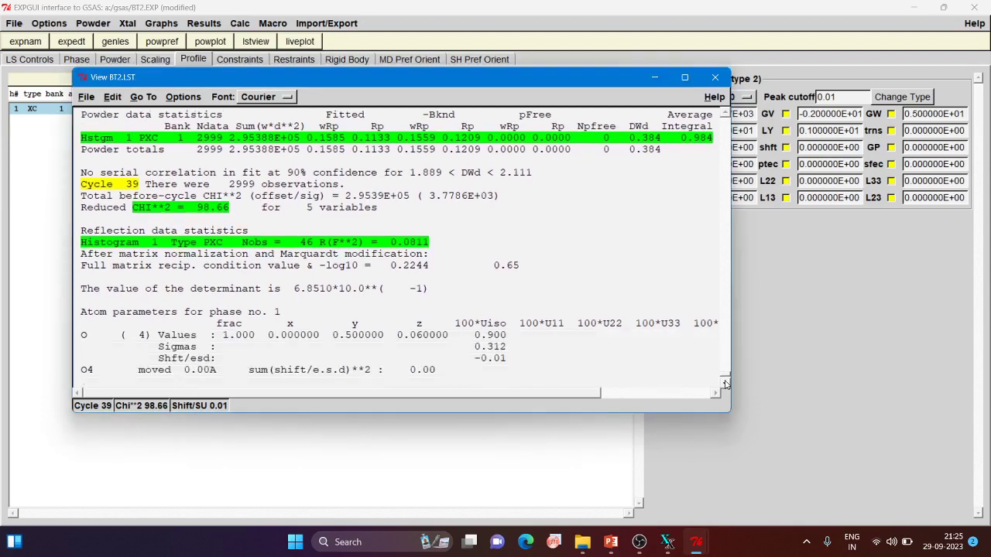
left_click(726, 383)
left_click(725, 383)
left_click(725, 383)
left_click(726, 383)
left_click(725, 384)
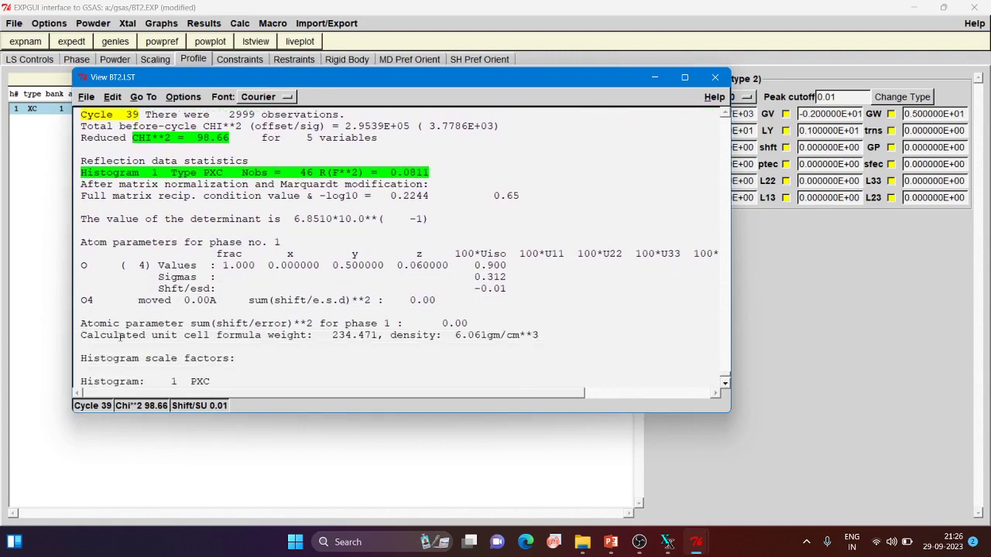
left_click_drag(93, 335, 380, 335)
left_click(318, 335)
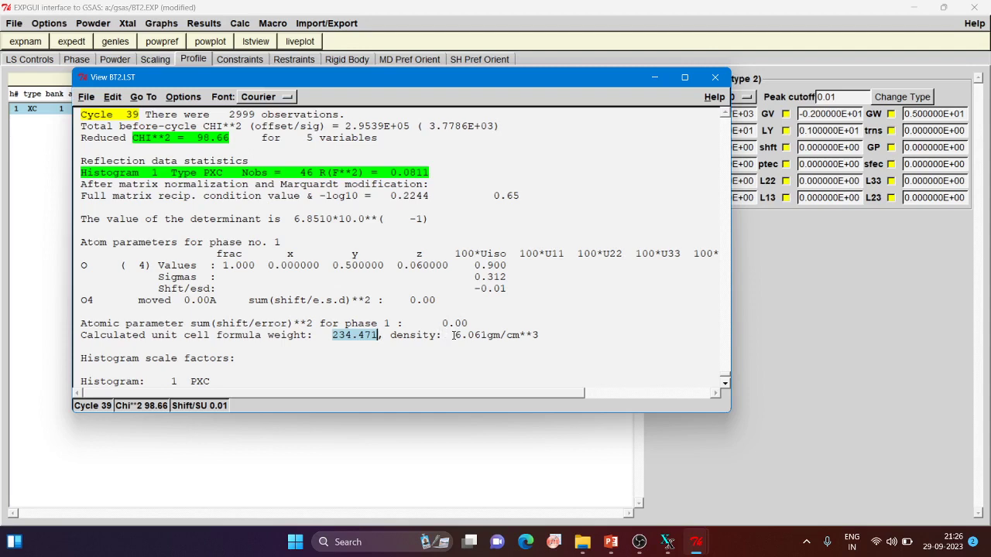
left_click_drag(455, 335, 547, 334)
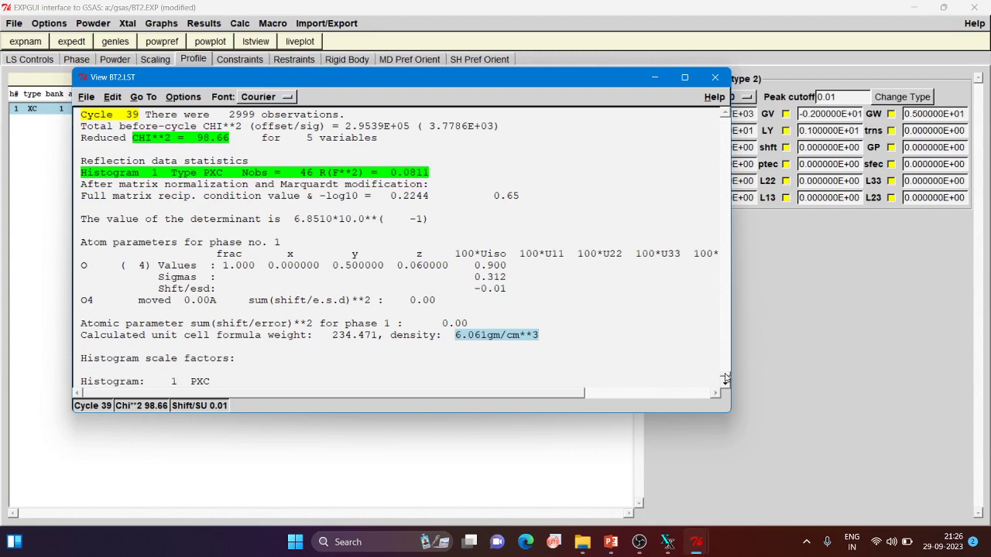
Review the scale factor, background coefficients, R-factors and reduced CHI**2 in the BT2.LST listing, and close it.
scroll(725, 379, "down", 5)
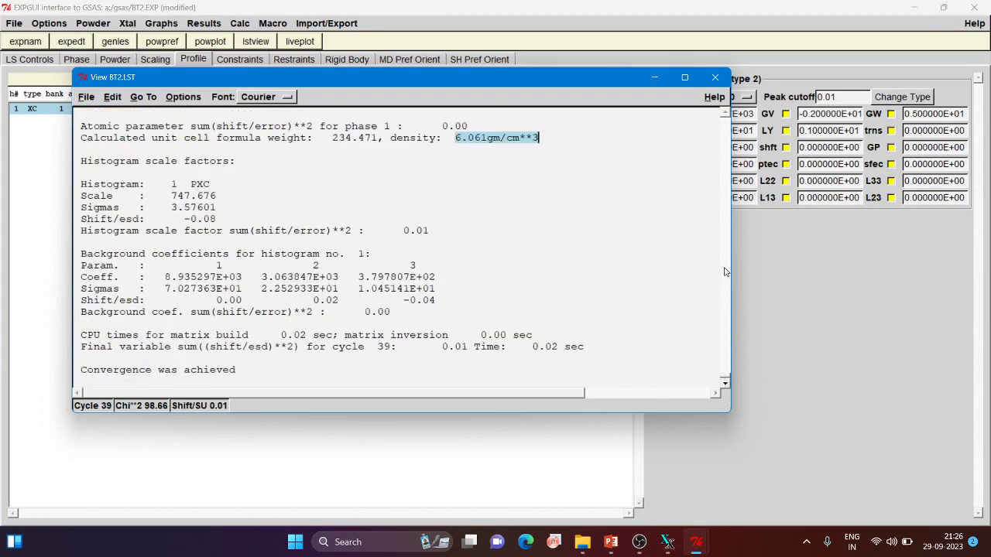
scroll(725, 271, "up", 10)
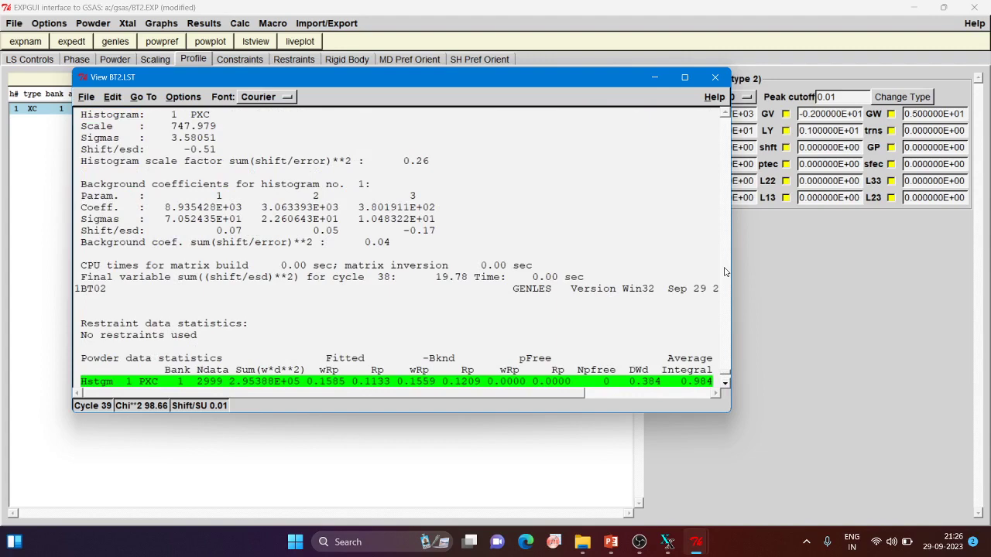
scroll(726, 388, "down", 2)
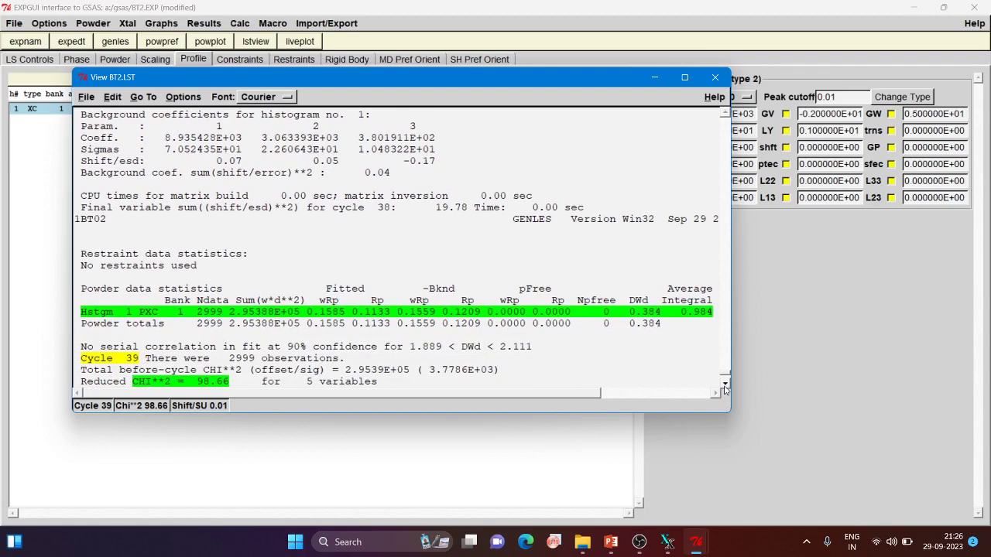
scroll(725, 389, "down", 2)
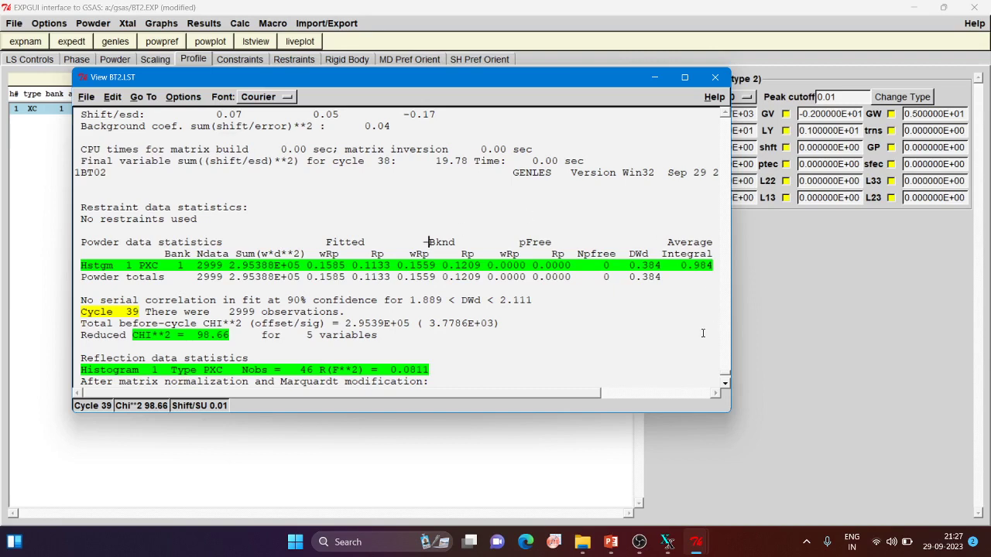
left_click(725, 383)
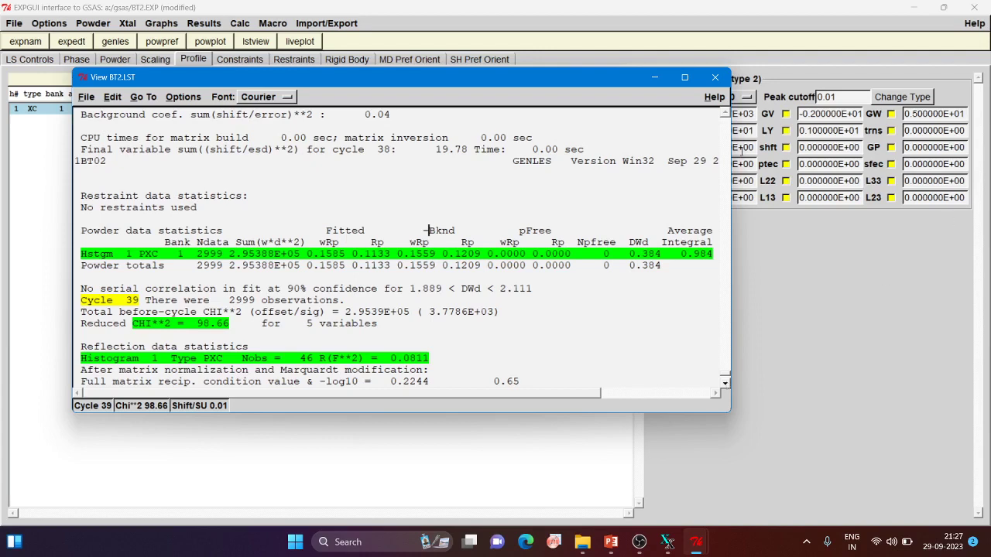
left_click(715, 78)
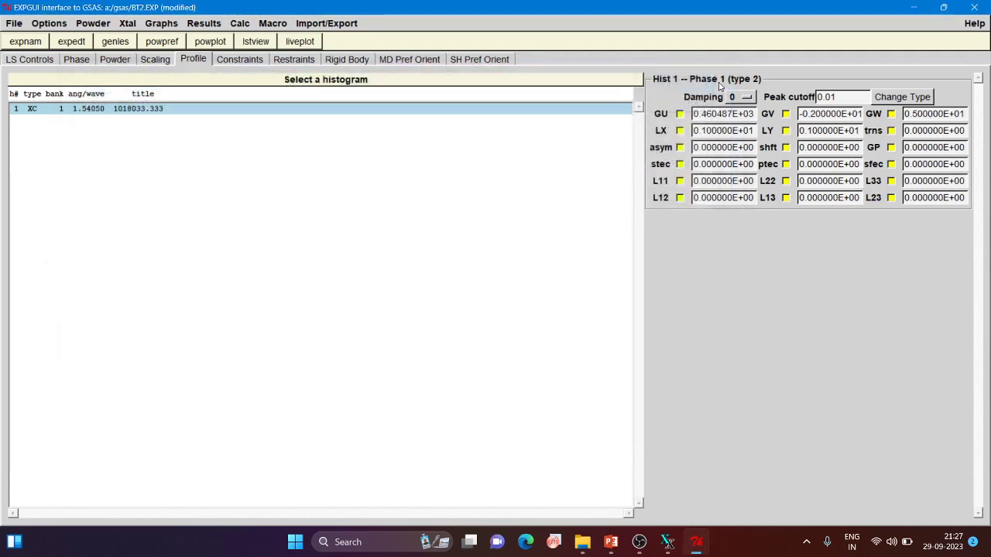